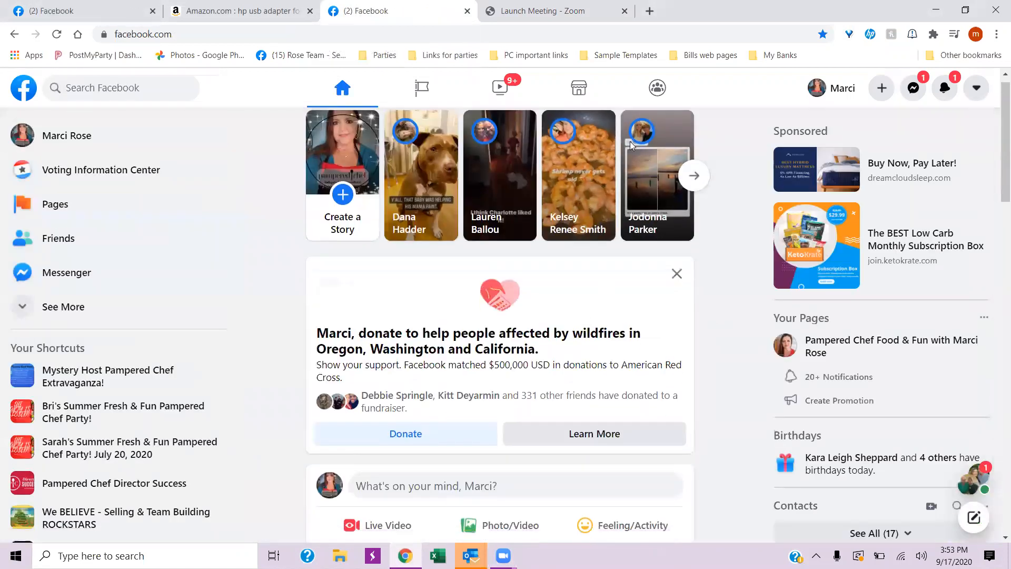
- Dismiss the wildfire donation card from the home feed and look through the posts below it
scroll(705, 316, down, 1)
click(677, 254)
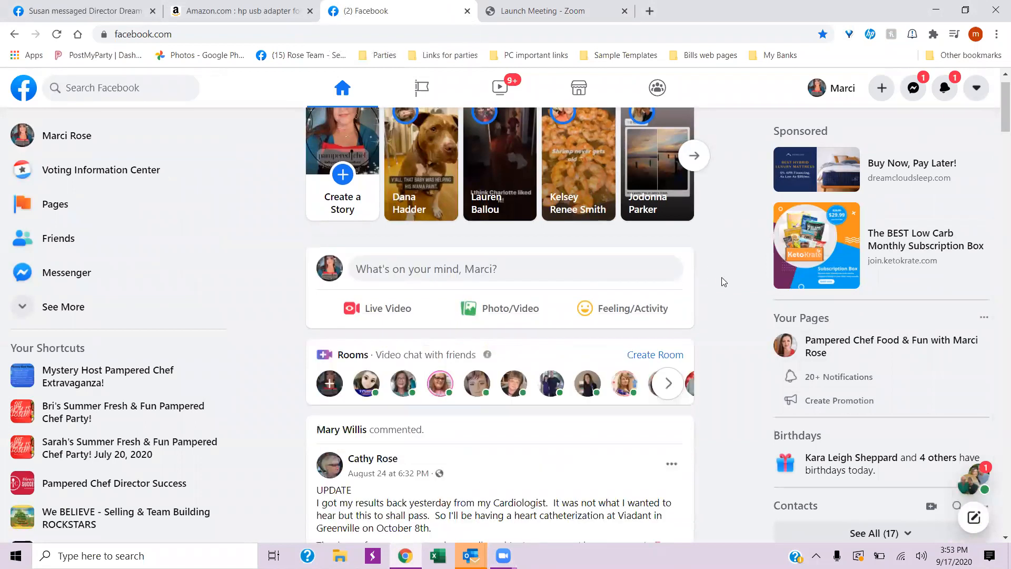
scroll(713, 292, down, 12)
scroll(713, 298, down, 8)
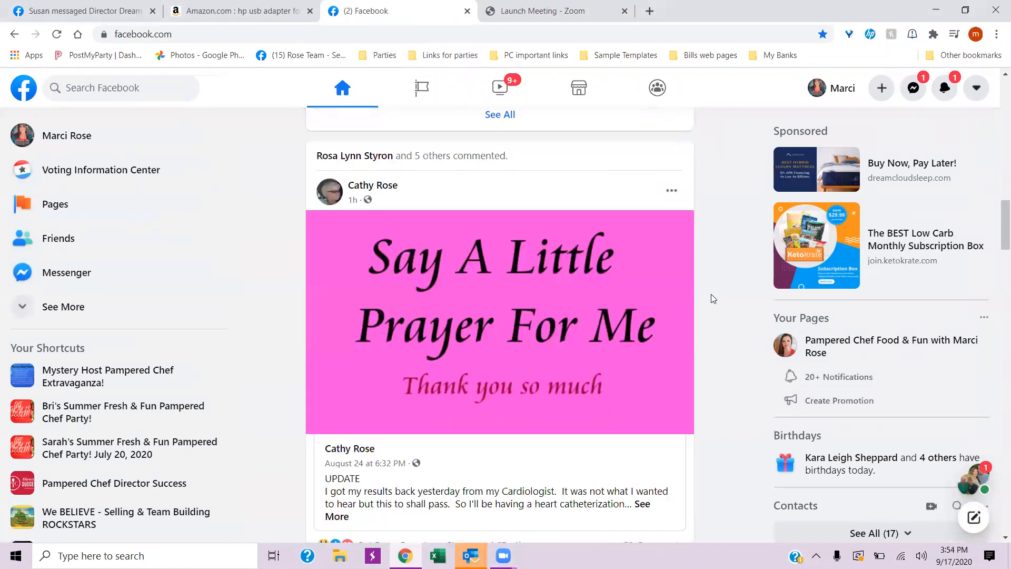
scroll(709, 302, up, 20)
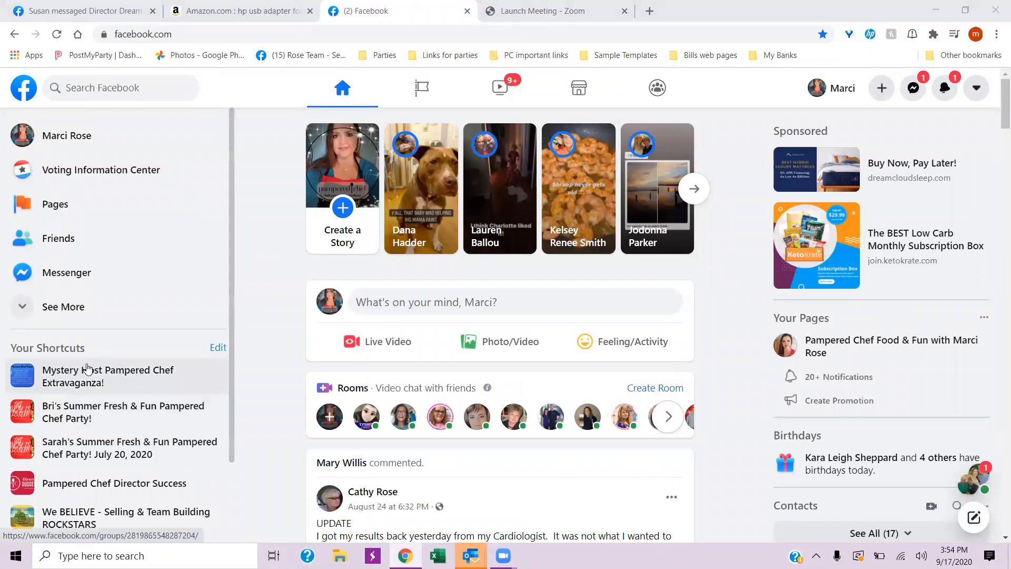
- Look over the shortcuts list and the account options, including the one for switching to classic Facebook
scroll(88, 369, down, 2)
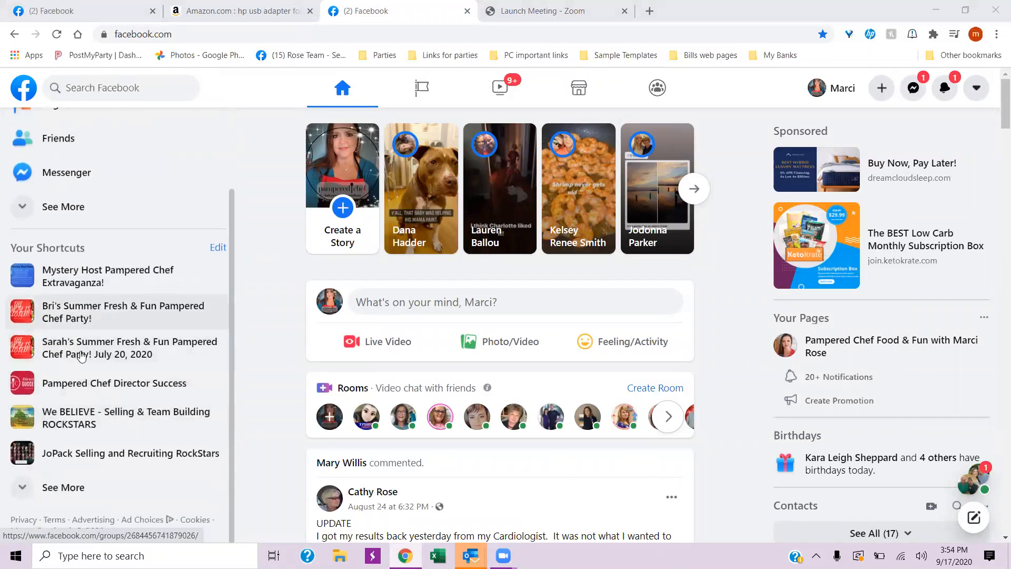
scroll(124, 388, up, 2)
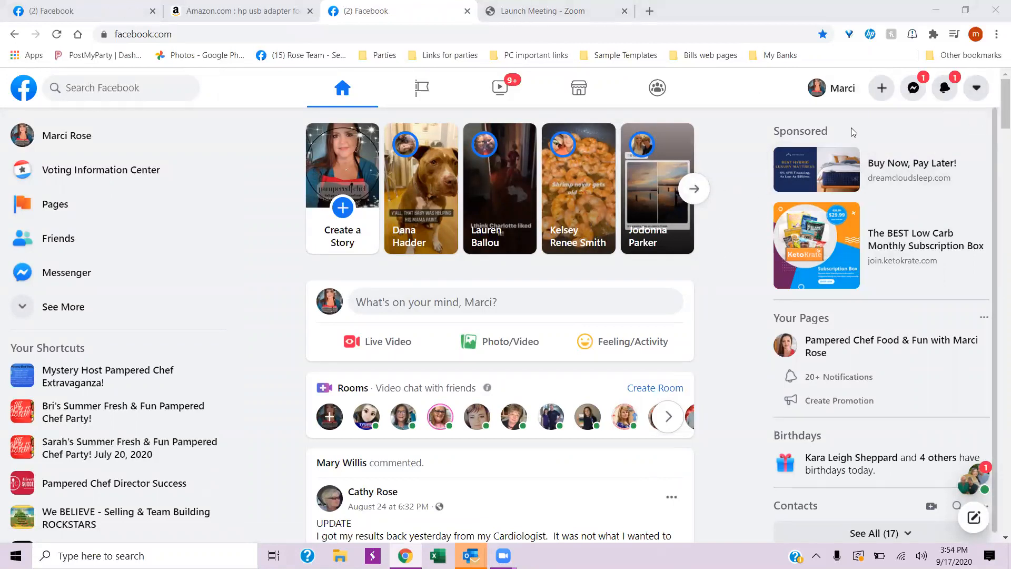
click(977, 92)
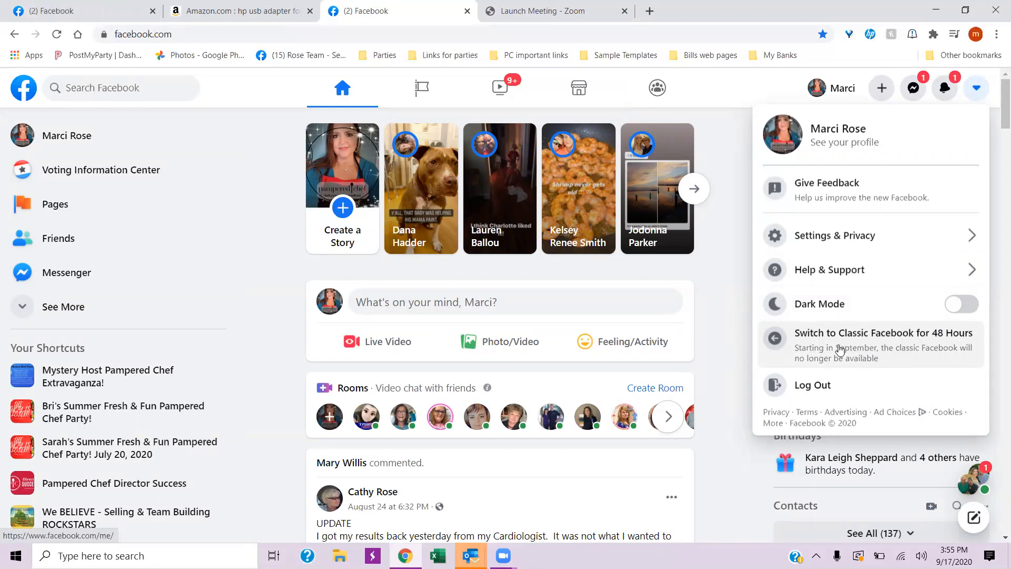
click(728, 271)
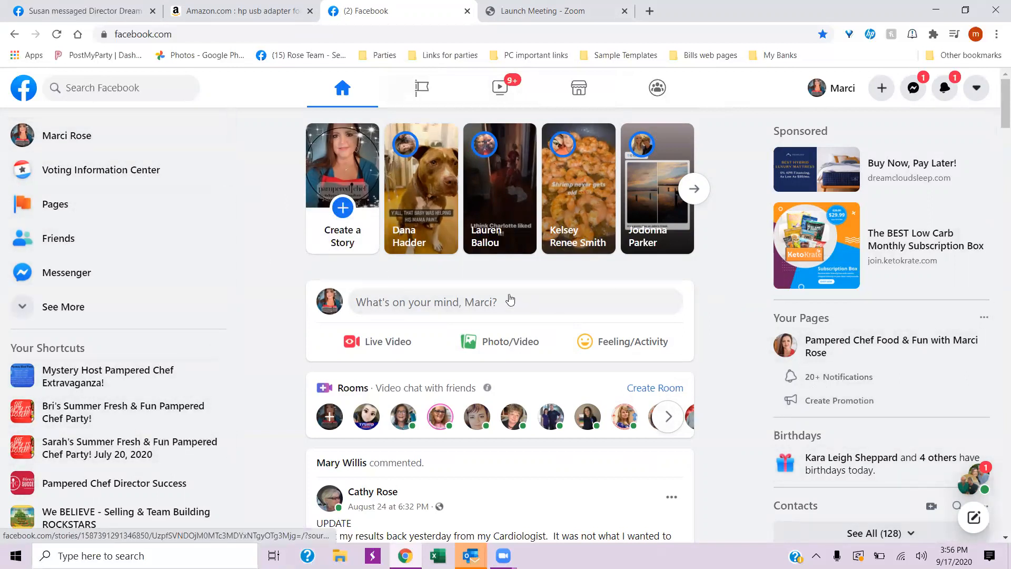
- Look through the home feed, then open the Pampered Chef Food & Fun business page
scroll(559, 311, down, 5)
scroll(559, 311, down, 20)
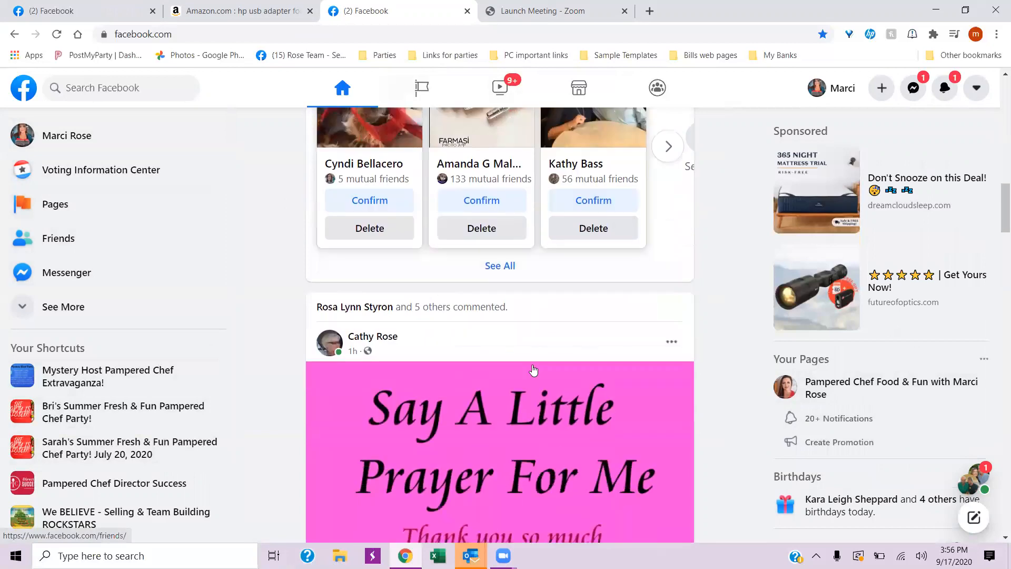
scroll(521, 372, down, 15)
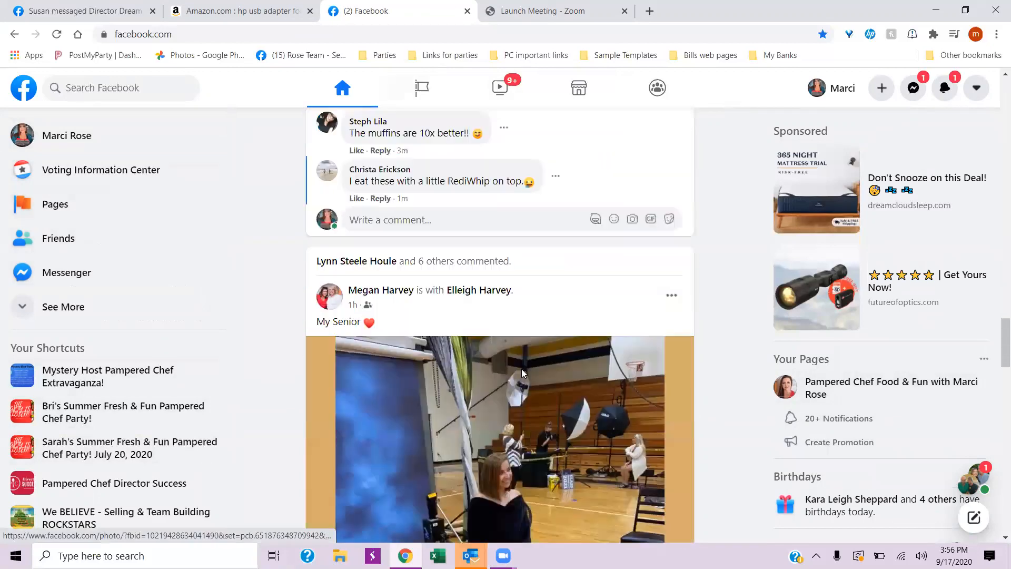
scroll(522, 383, up, 20)
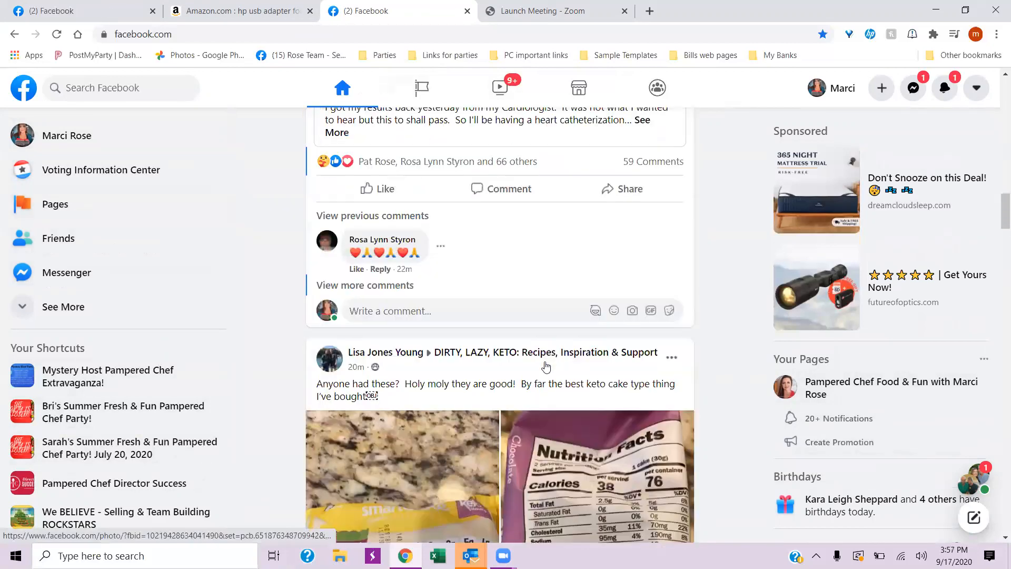
scroll(559, 356, up, 15)
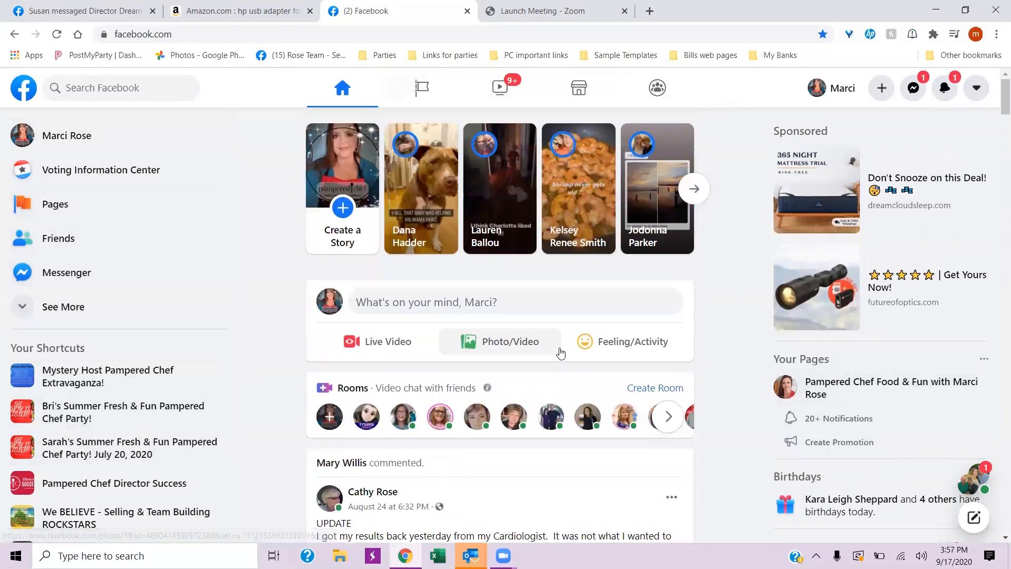
click(831, 381)
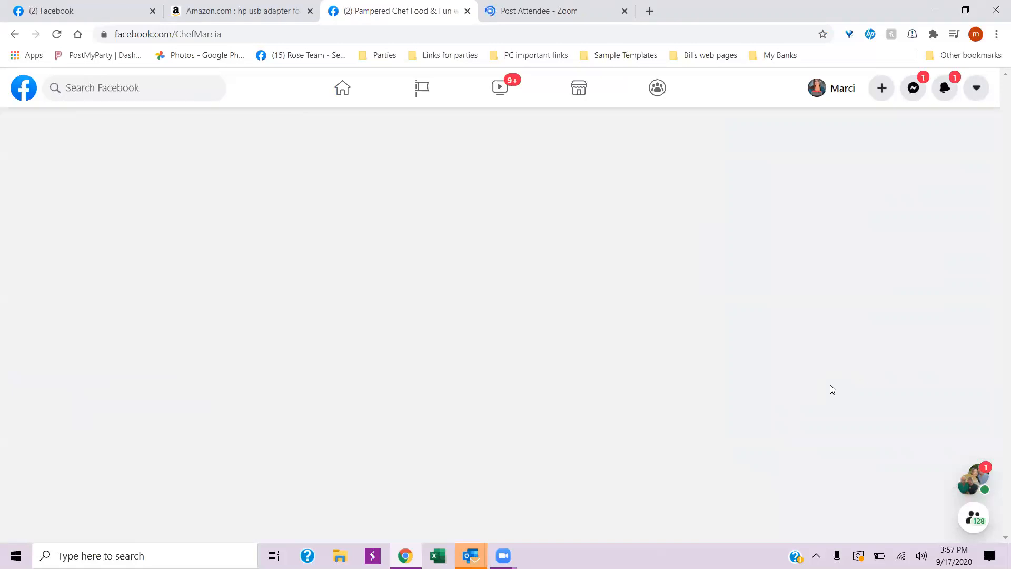
- Examine the business page's cover area, Insights, About details and recent posts
scroll(503, 459, up, 3)
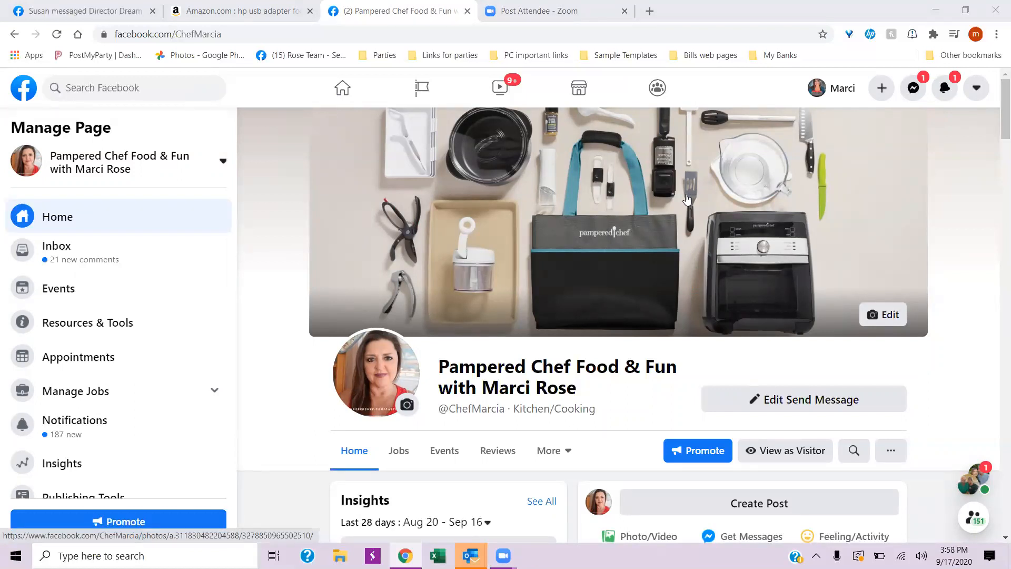
scroll(662, 379, down, 3)
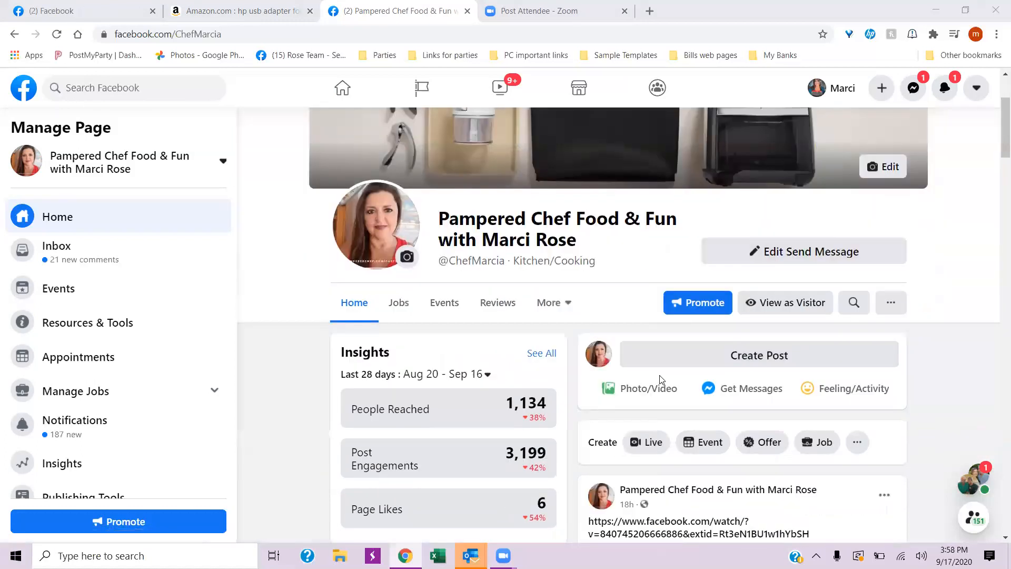
scroll(662, 379, down, 4)
scroll(652, 378, up, 7)
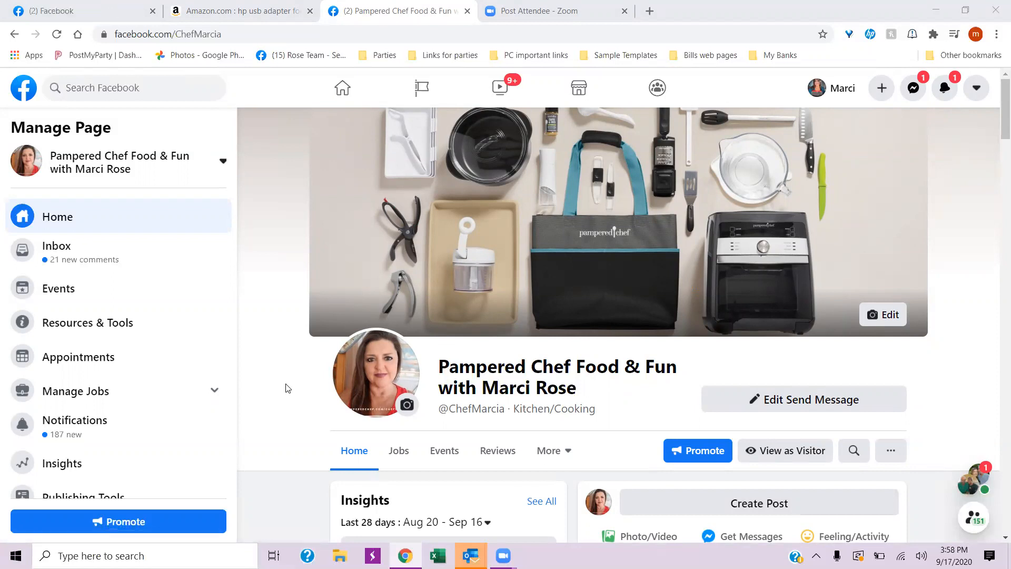
scroll(287, 388, down, 5)
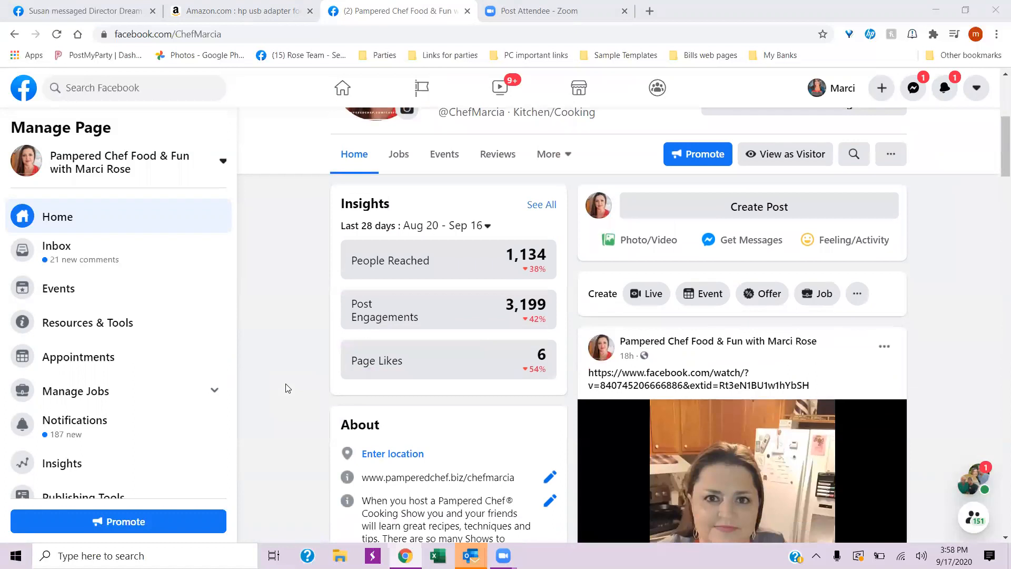
scroll(287, 388, down, 3)
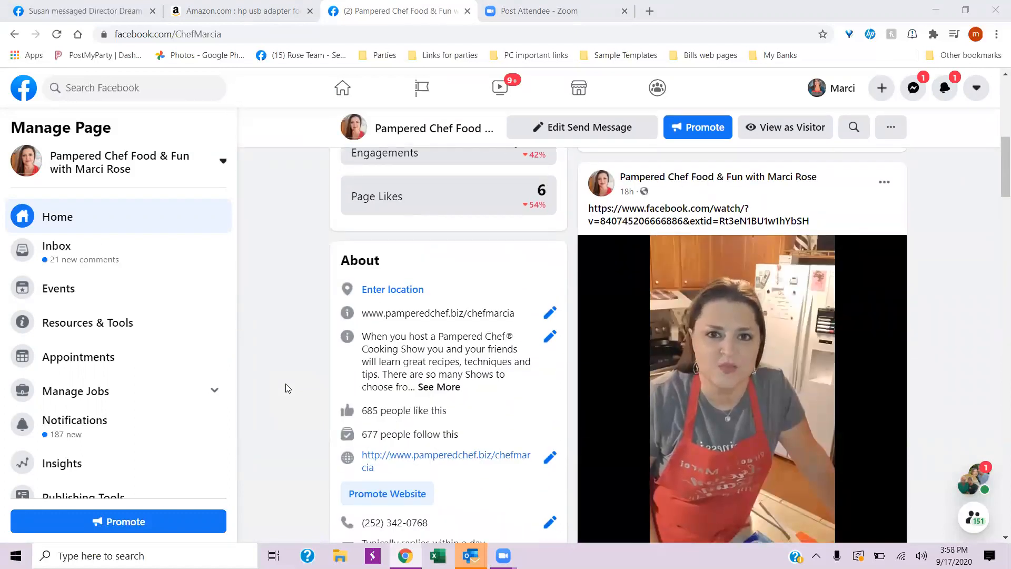
scroll(287, 388, up, 8)
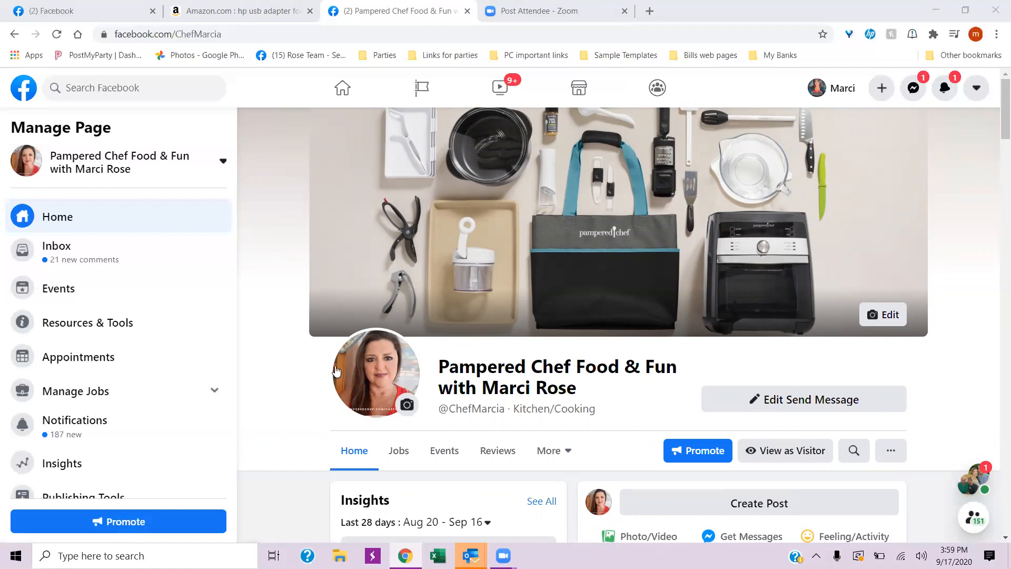
scroll(285, 405, down, 2)
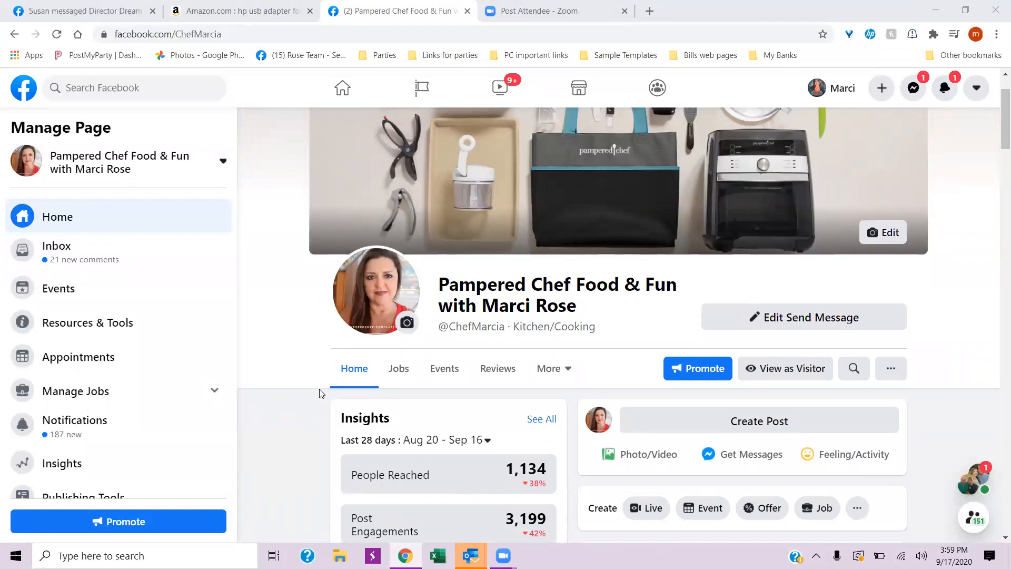
scroll(303, 431, down, 1)
scroll(303, 432, down, 1)
scroll(305, 431, up, 1)
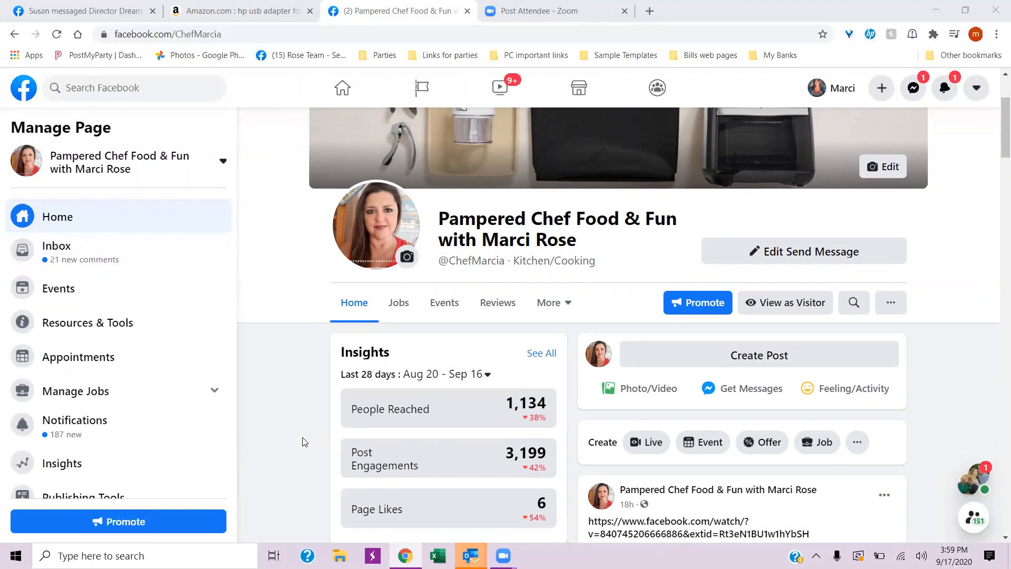
scroll(308, 427, up, 3)
scroll(635, 475, down, 2)
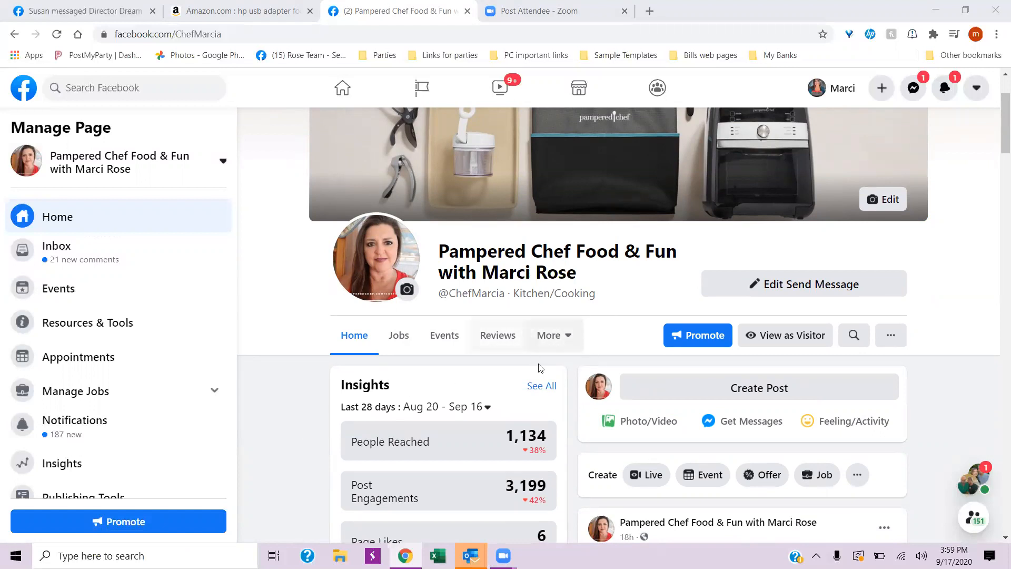
- Open the business page's Groups section and review its linked groups
click(551, 336)
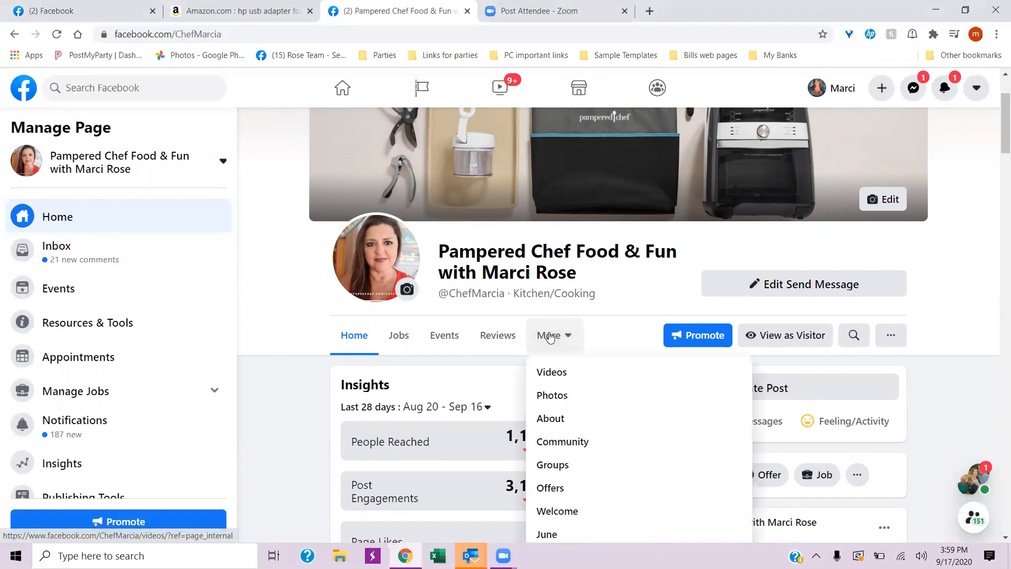
click(552, 466)
scroll(552, 469, down, 2)
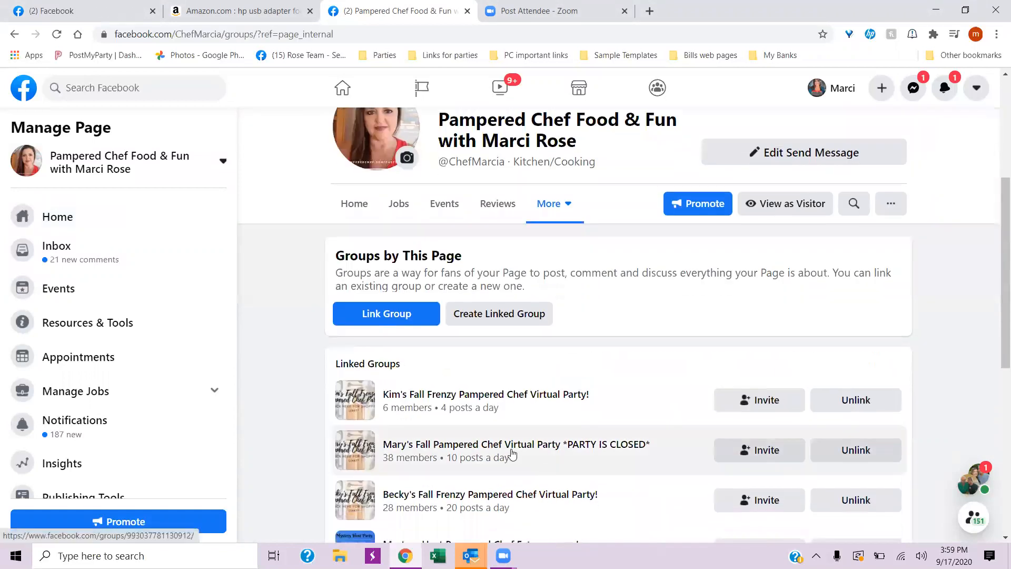
scroll(482, 310, down, 6)
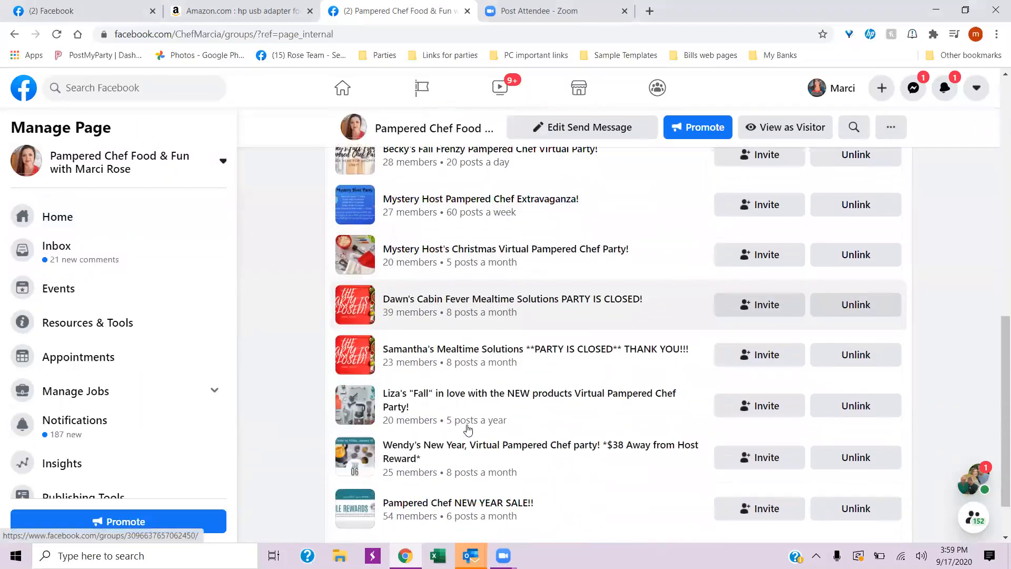
scroll(468, 431, up, 5)
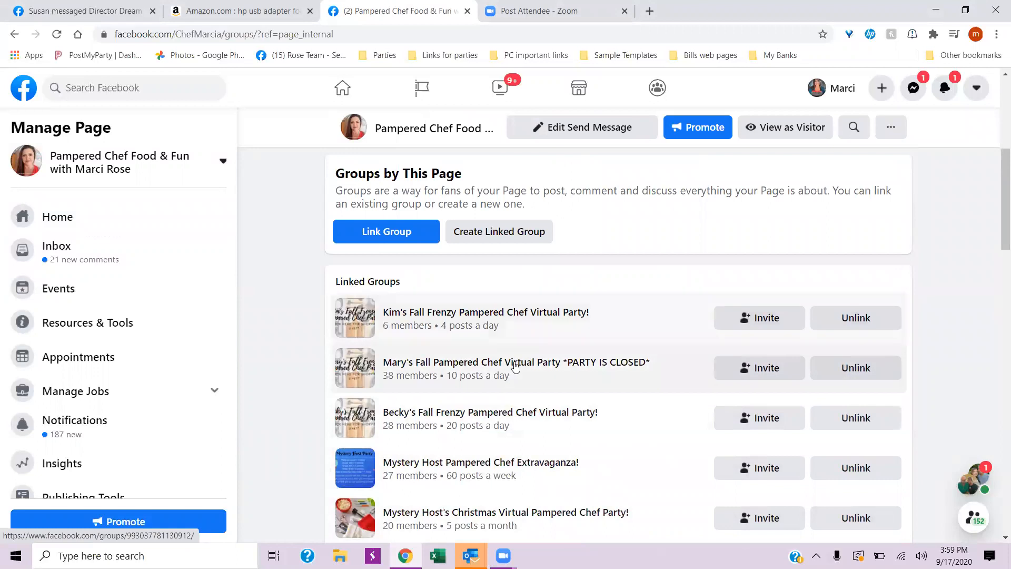
scroll(516, 367, up, 2)
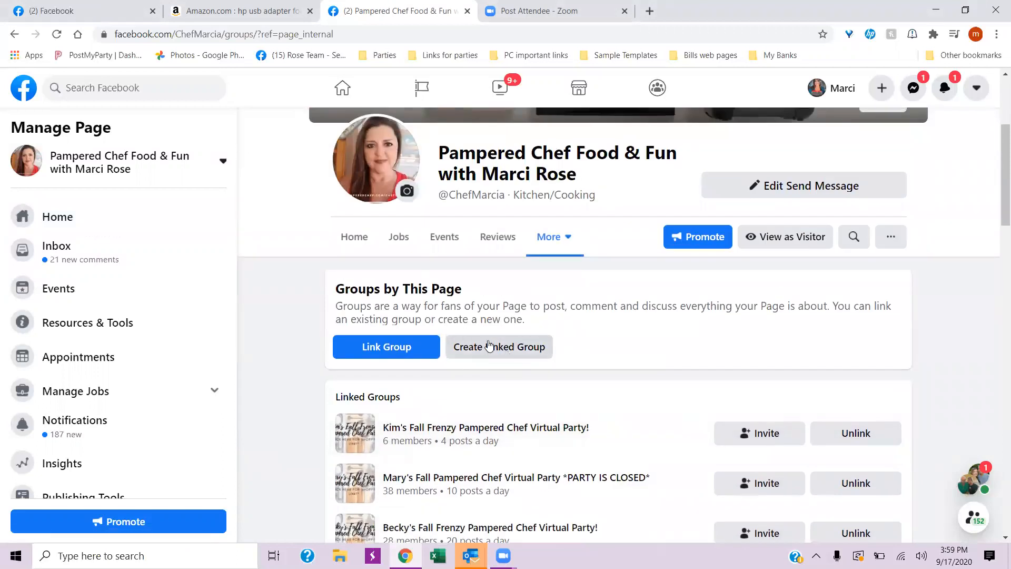
- Start creating a new linked group and begin its name with the host's first name in possessive form, followed by "Fall Frenzy"
click(510, 345)
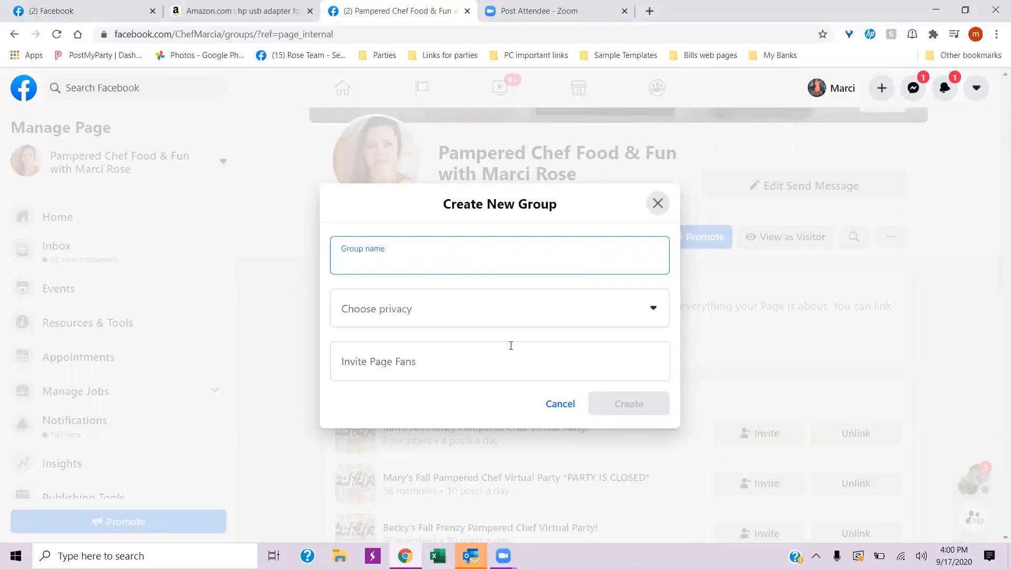
text(Kelly's)
click(442, 56)
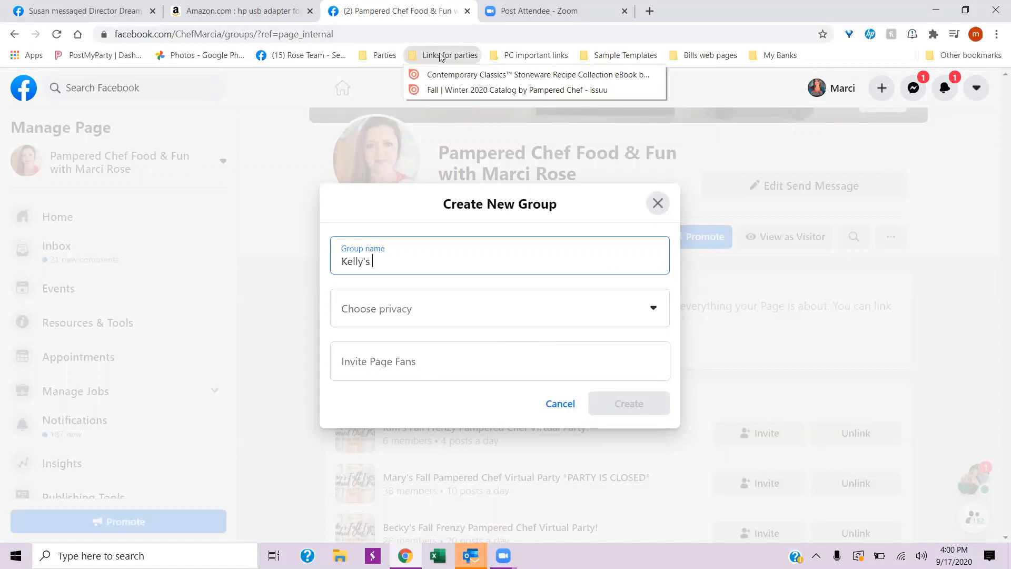
mouse_move(386, 55)
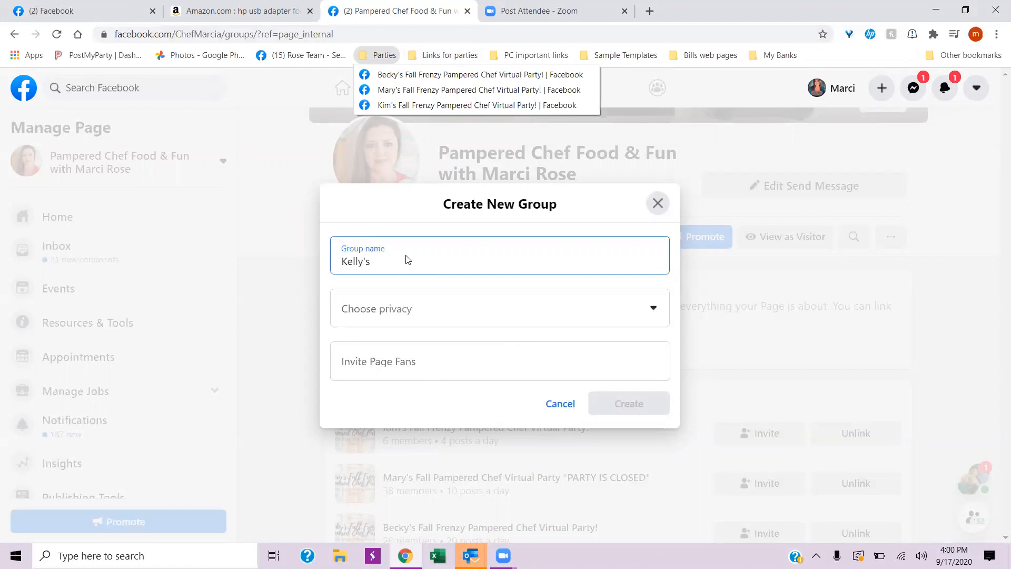
click(391, 260)
text(Fall F)
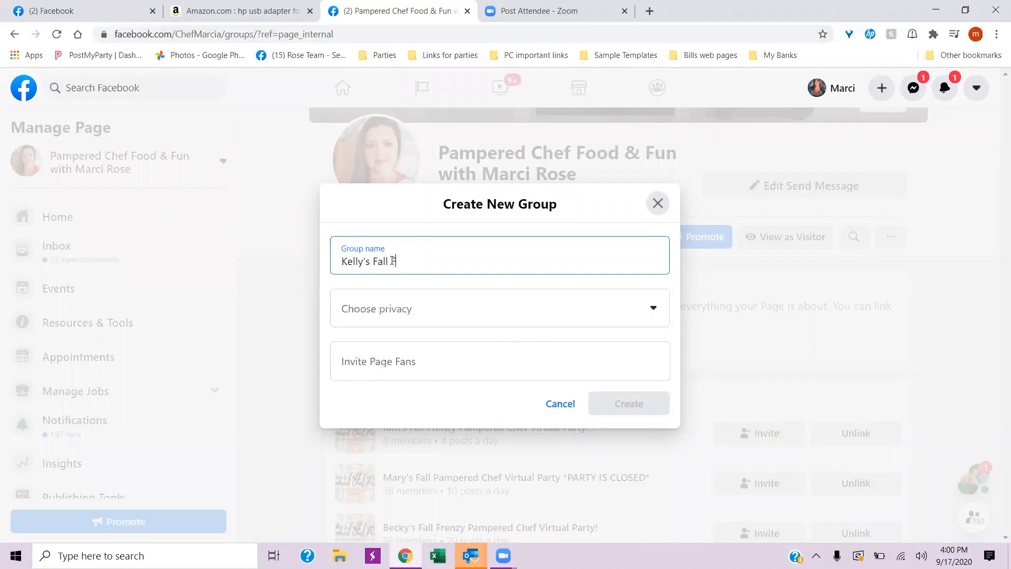
text(renzy)
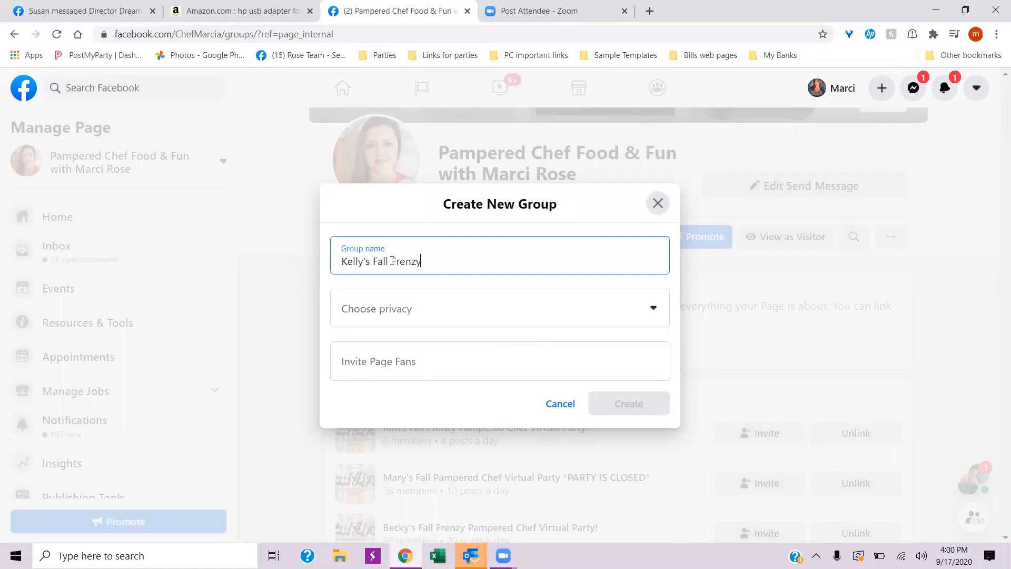
text( Pampered Chef)
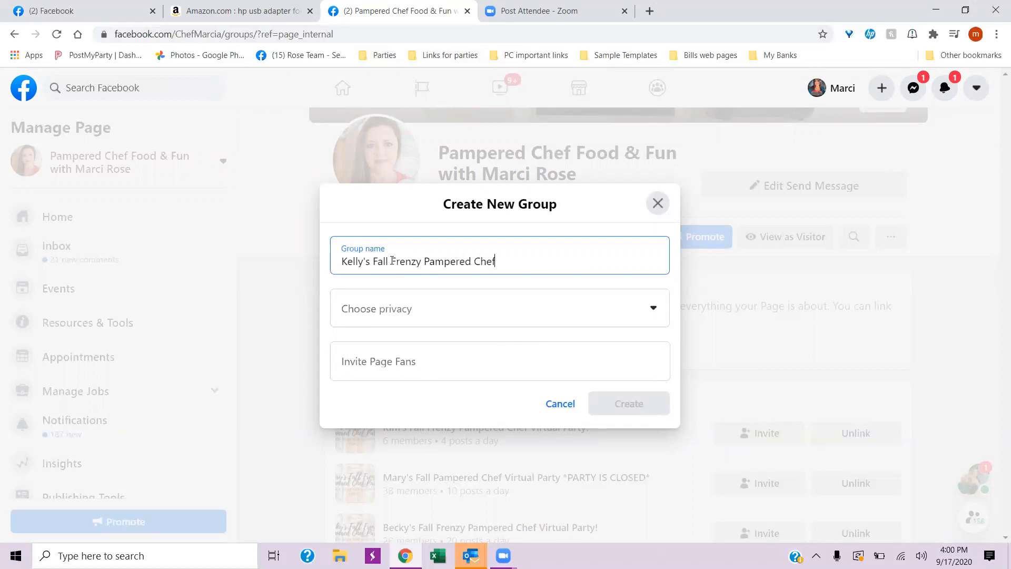
- Complete the new group's name with "Pampered Chef Virtual Party", checking the wording against the bookmarked party groups
click(442, 55)
mouse_move(380, 57)
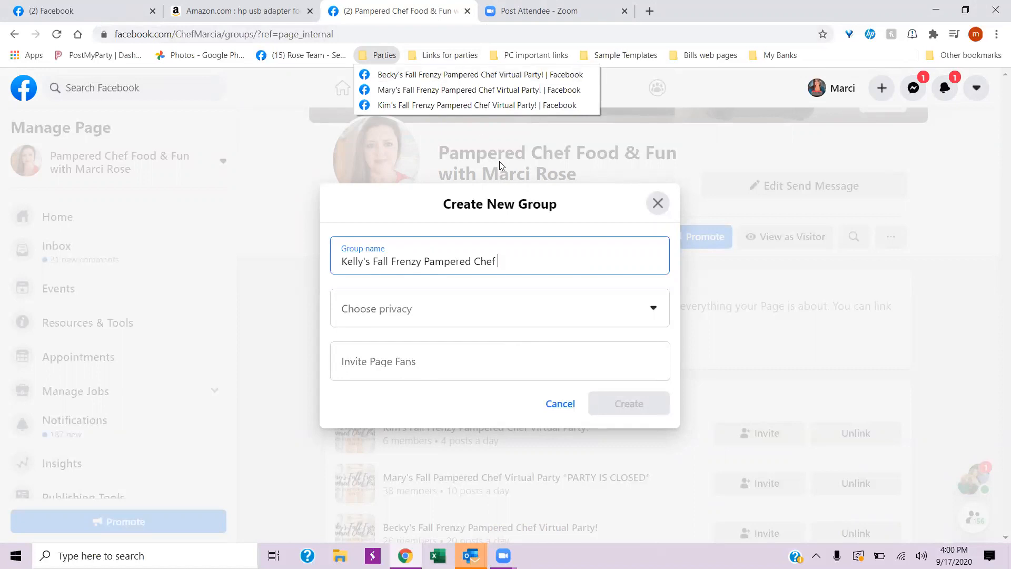
click(511, 257)
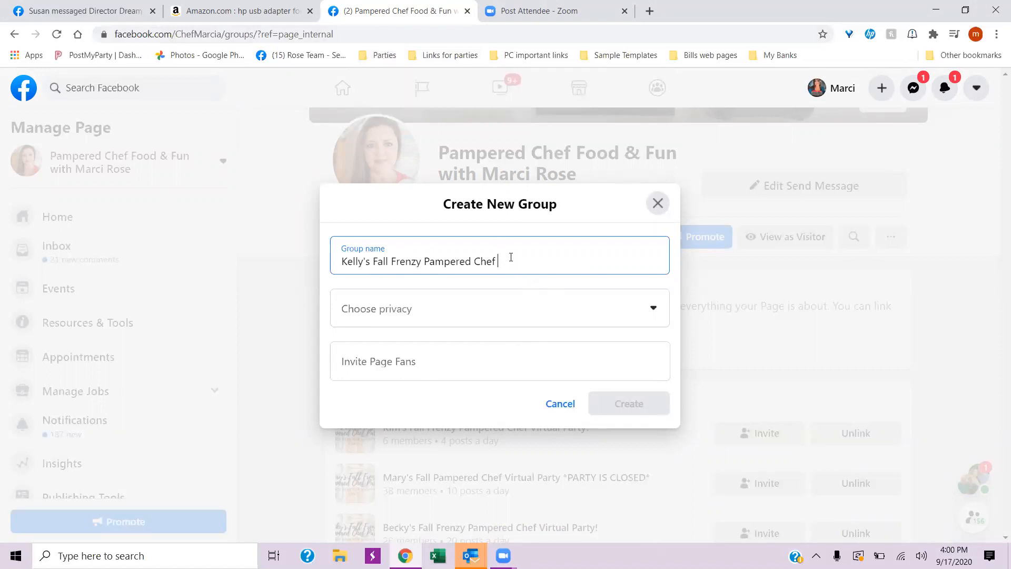
text(Virtua)
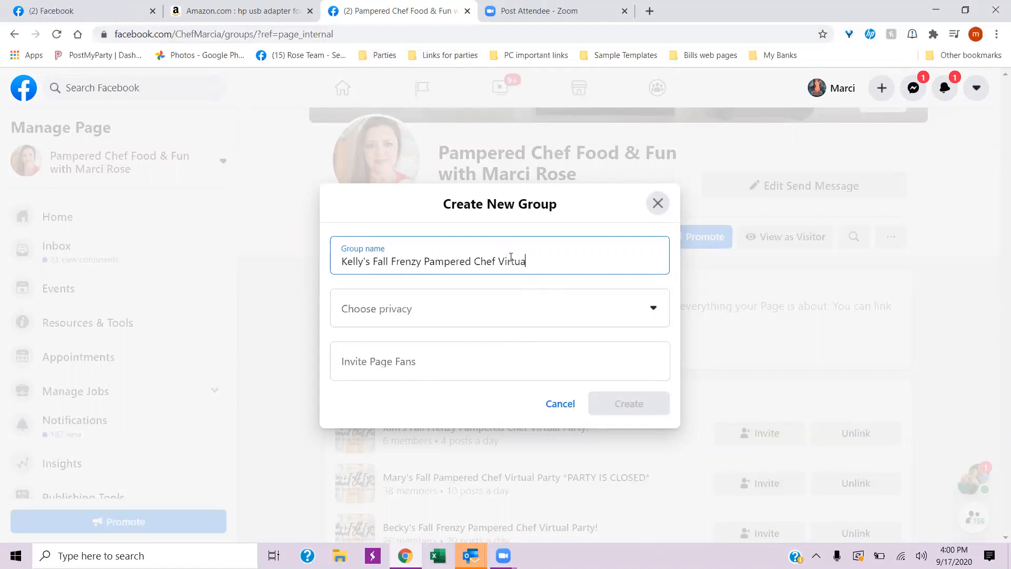
text(l Party)
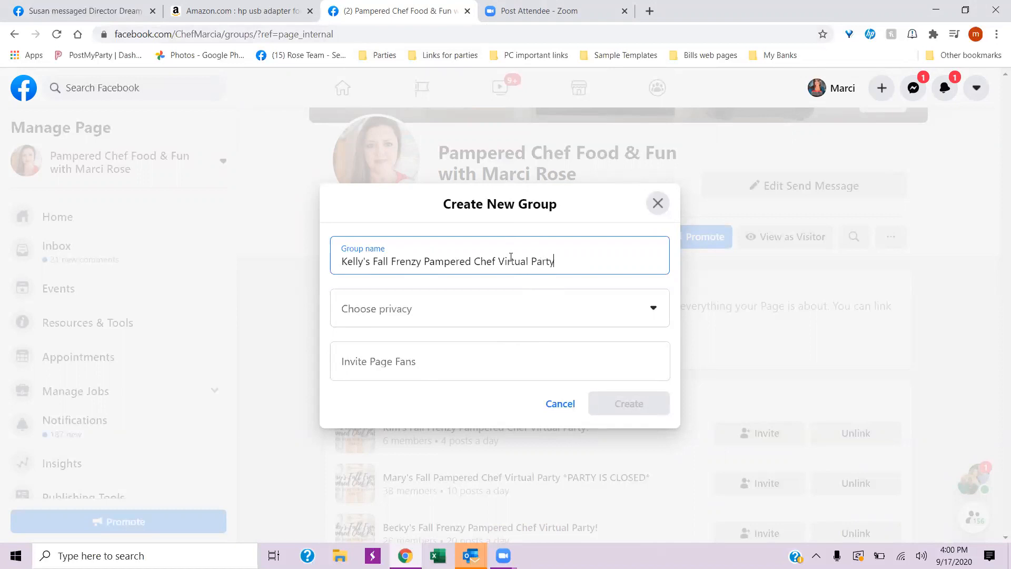
text(!)
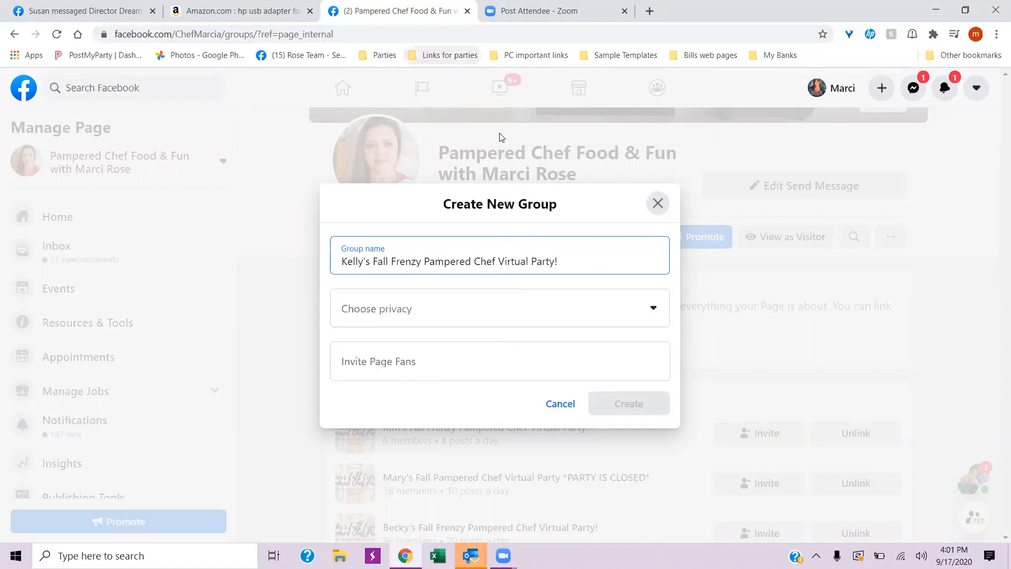
- End the new group's name with an exclamation mark, comparing the wording with the bookmarked party groups
click(454, 55)
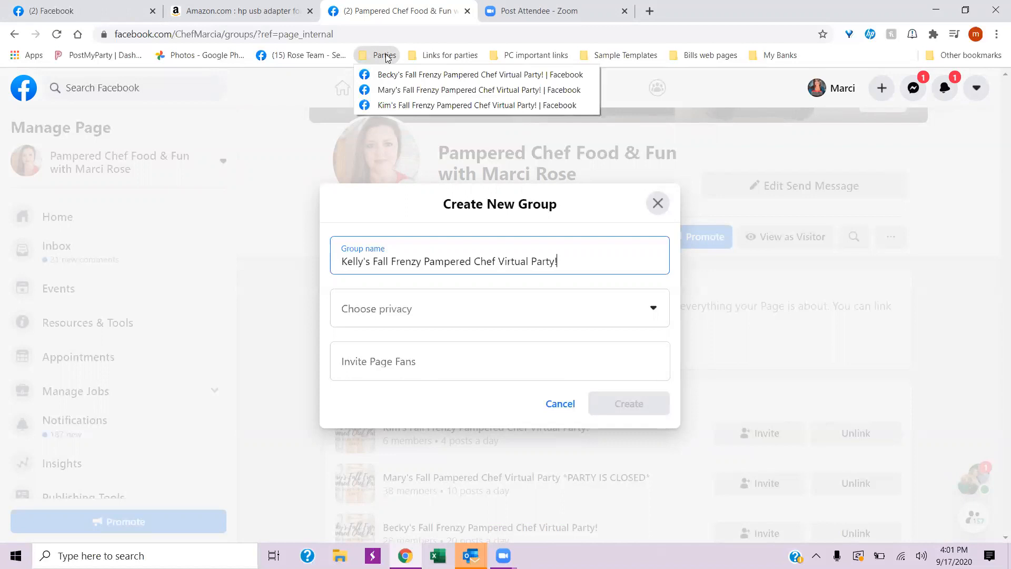
click(579, 257)
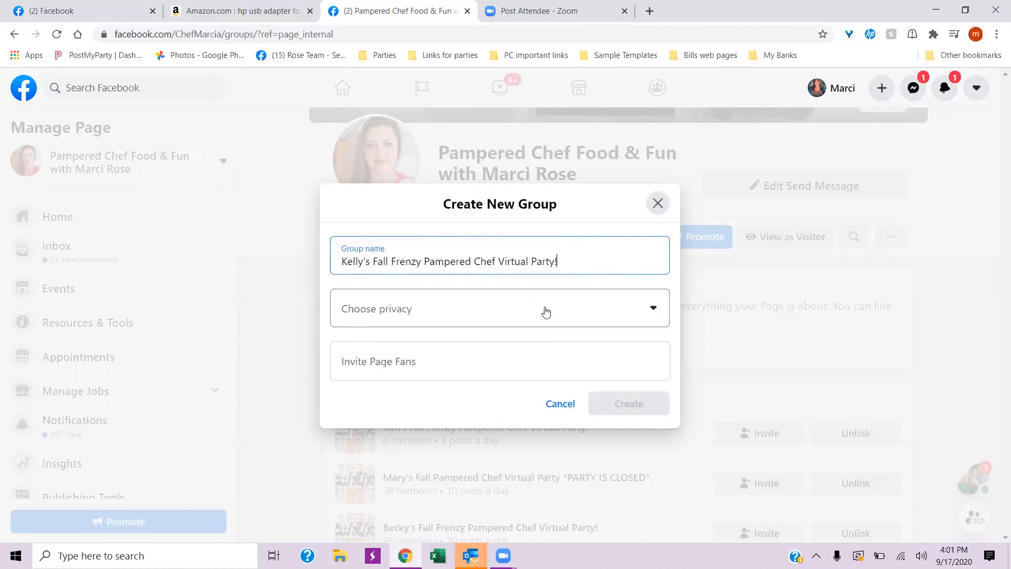
- Set the new group's privacy to Public and create the group
click(652, 309)
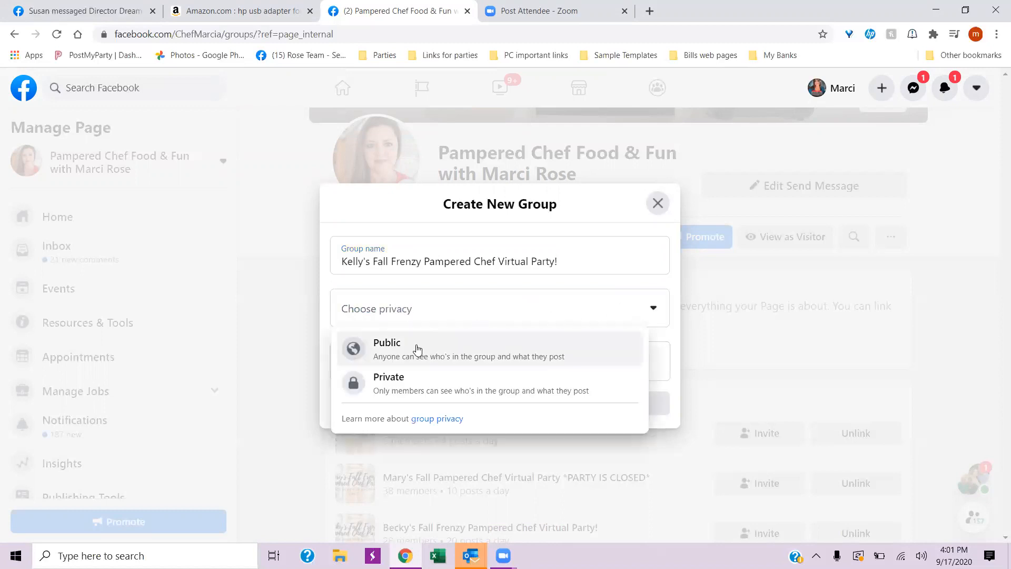
click(418, 349)
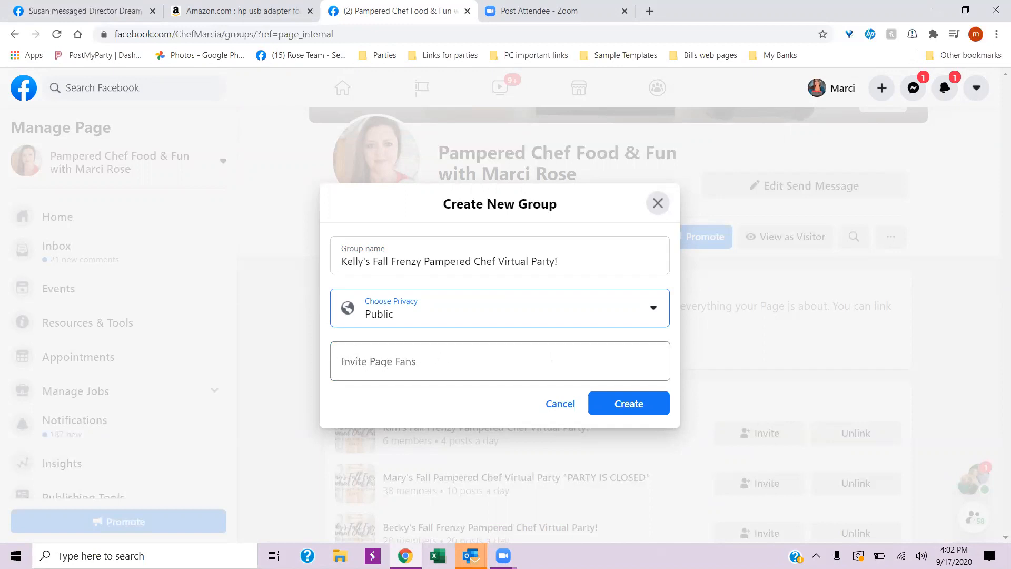
click(629, 404)
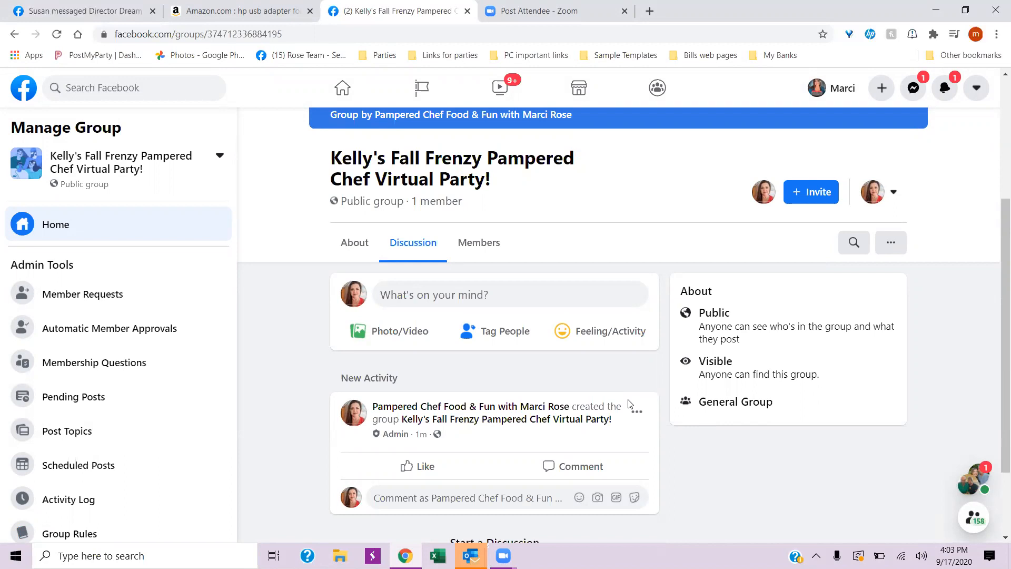
scroll(629, 403, up, 4)
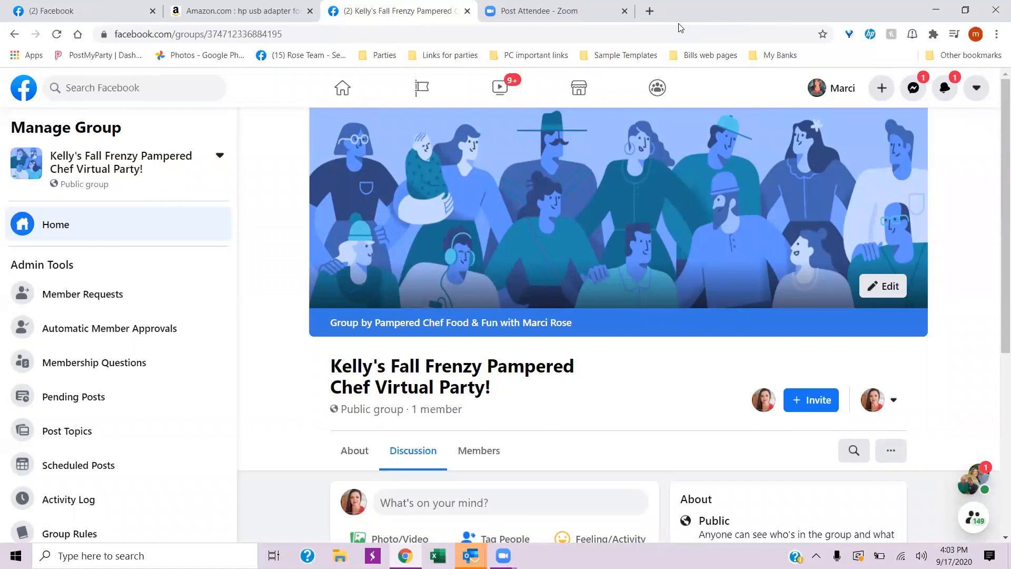
- Switch to Canva in a new browser tab and open the existing Fall Frenzy Pampered Chef Party cover from all designs
click(650, 11)
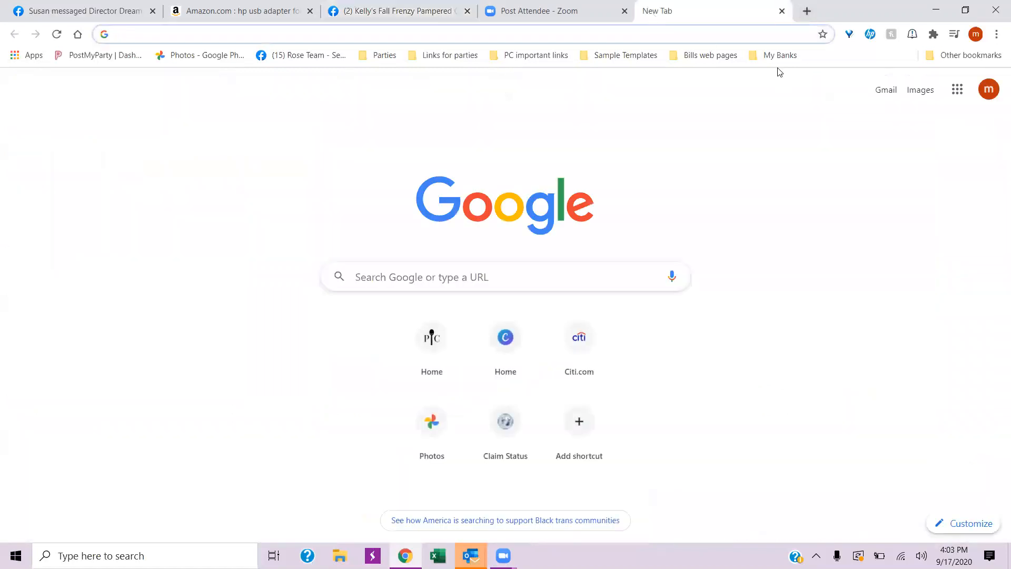
click(947, 58)
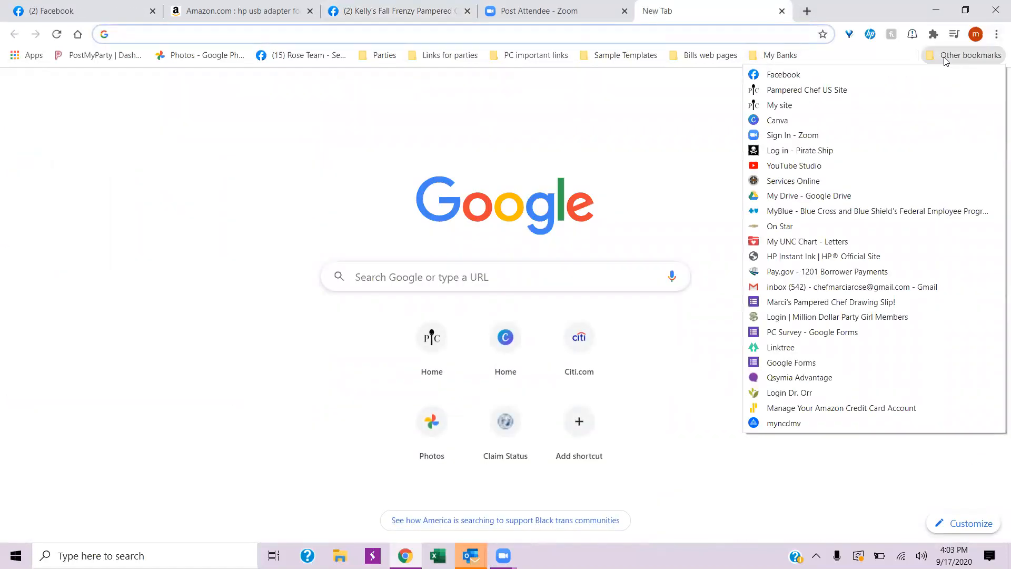
click(782, 122)
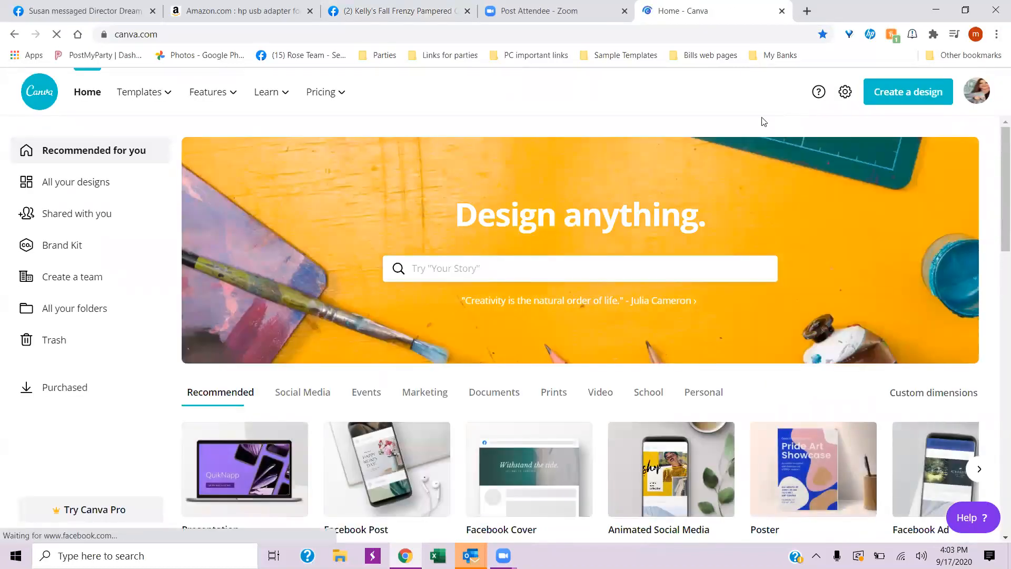
click(79, 184)
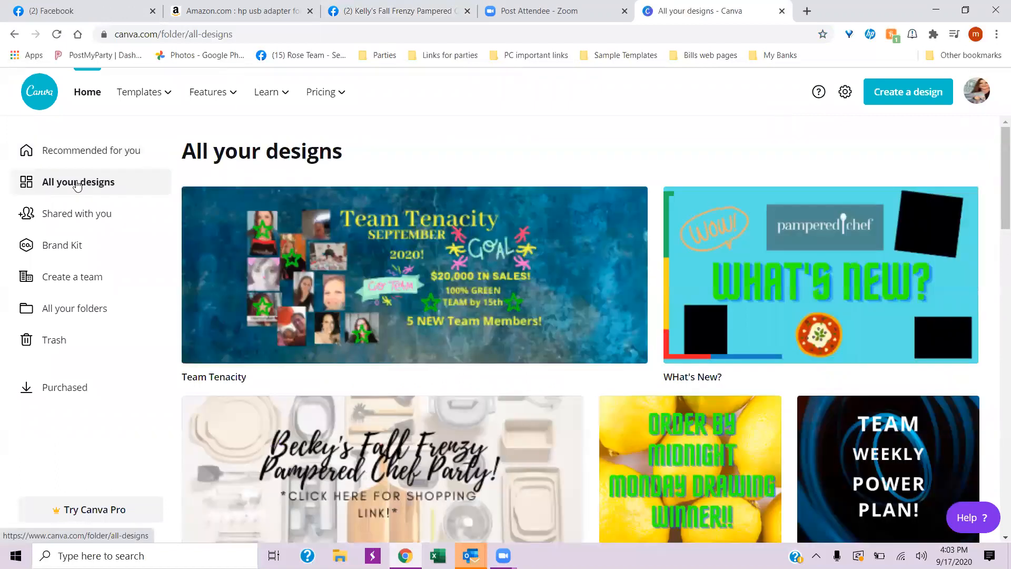
scroll(436, 322, down, 4)
click(347, 246)
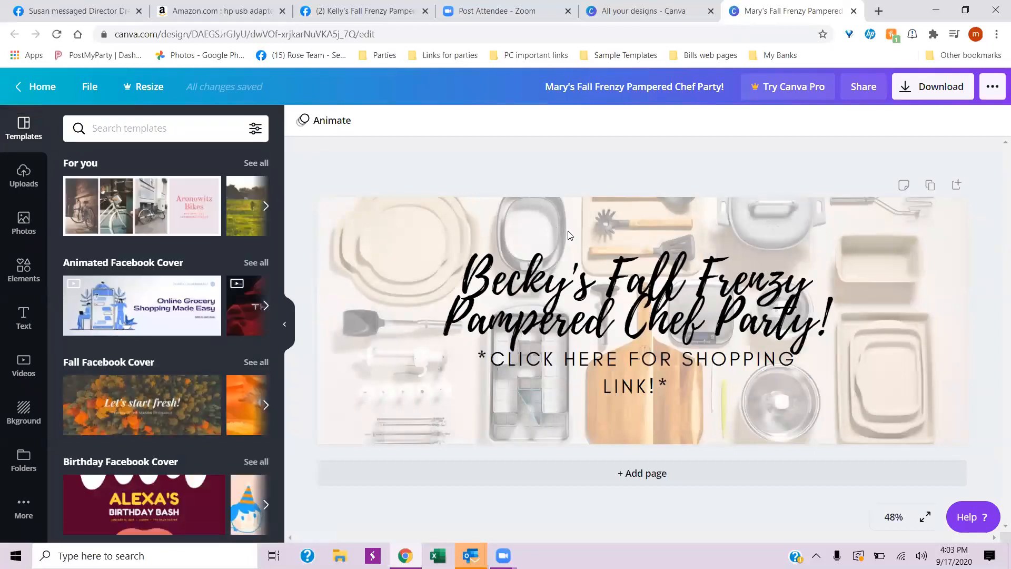
- Replace the previous host's first name in the cover's heading with the new host's first name, keeping the possessive ending
click(562, 288)
click(563, 288)
double_click(563, 288)
click(568, 283)
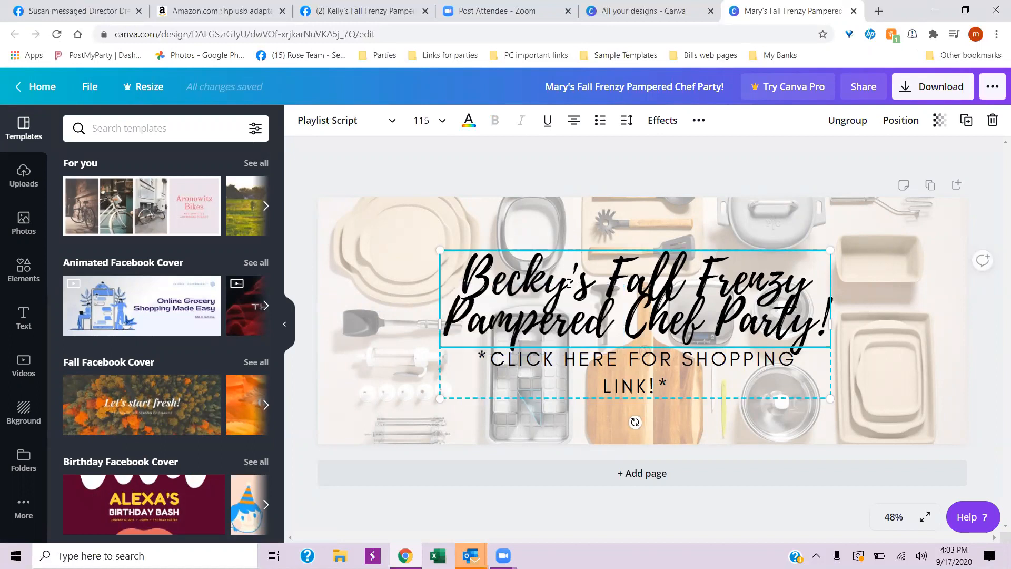
triple_click(568, 283)
click(504, 269)
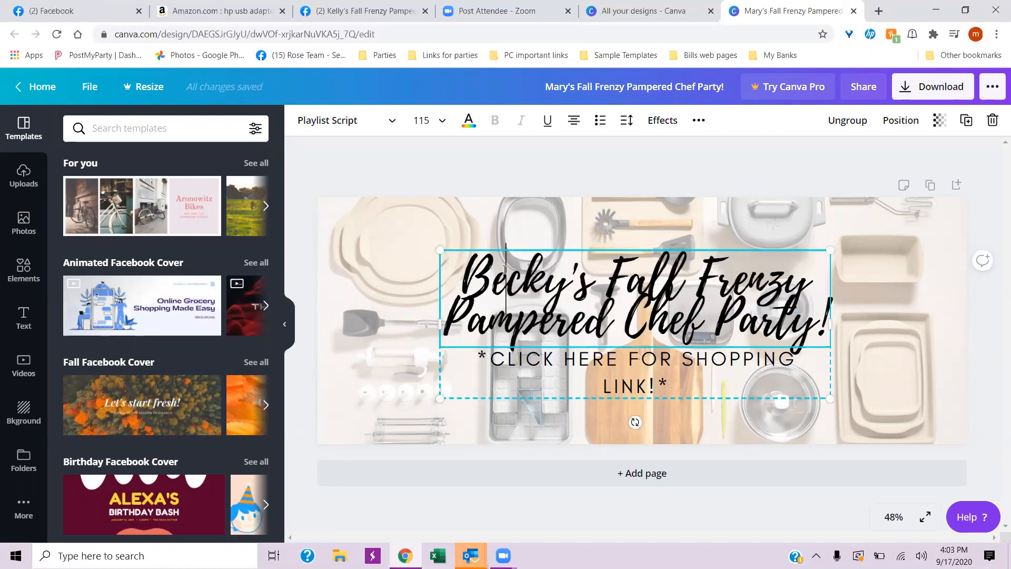
drag(461, 276, 562, 281)
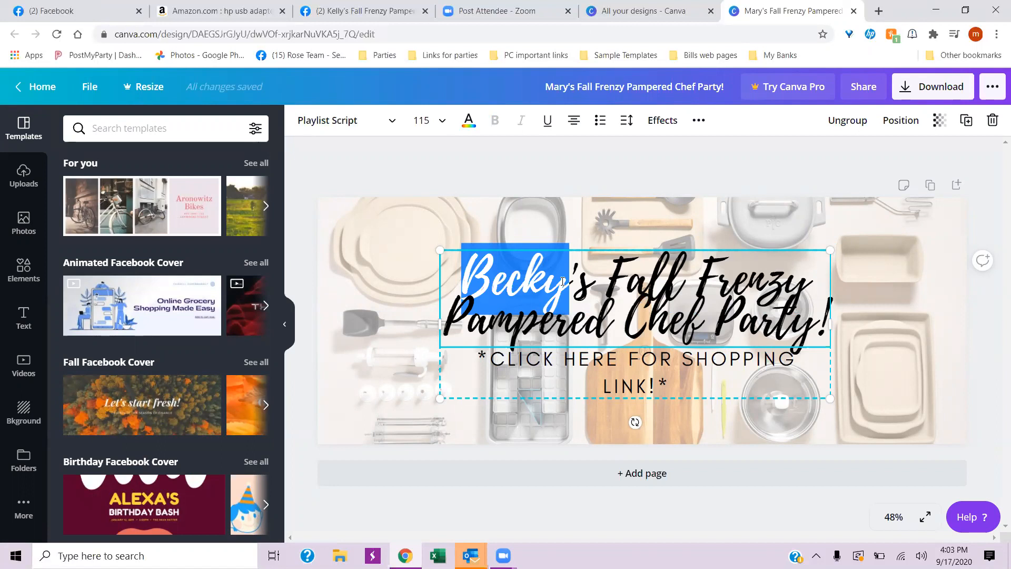
text(Kell)
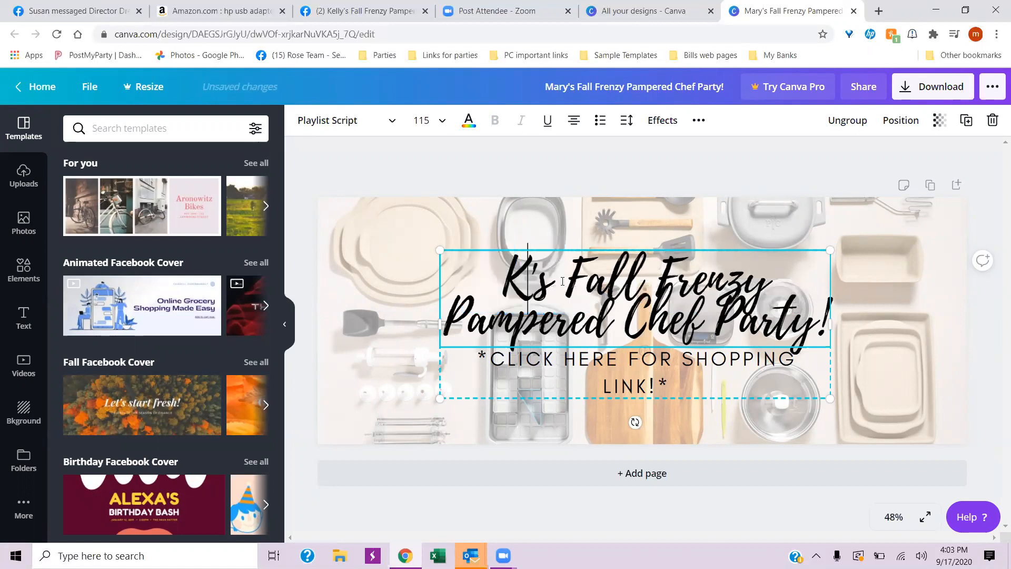
text(y)
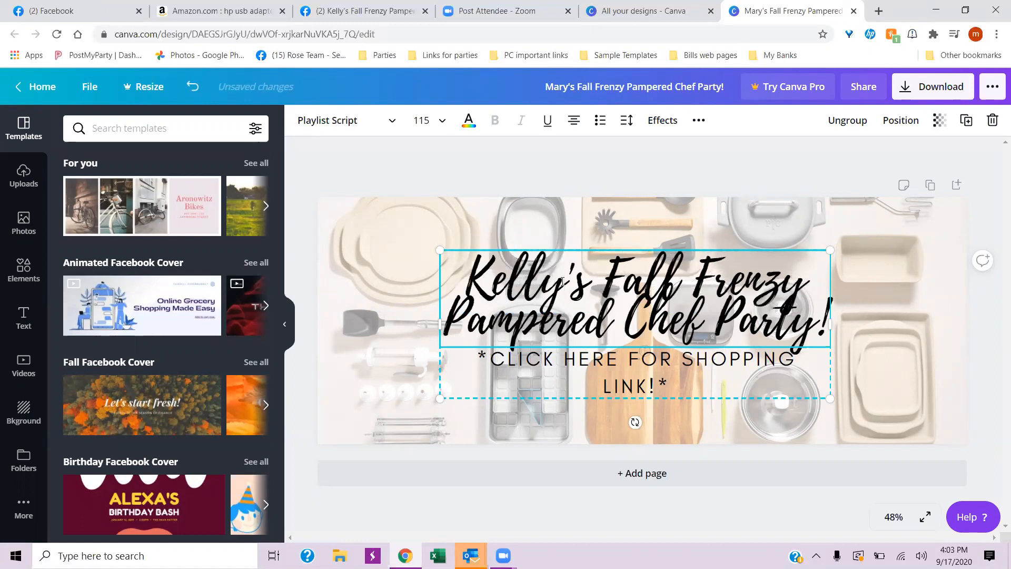
click(517, 205)
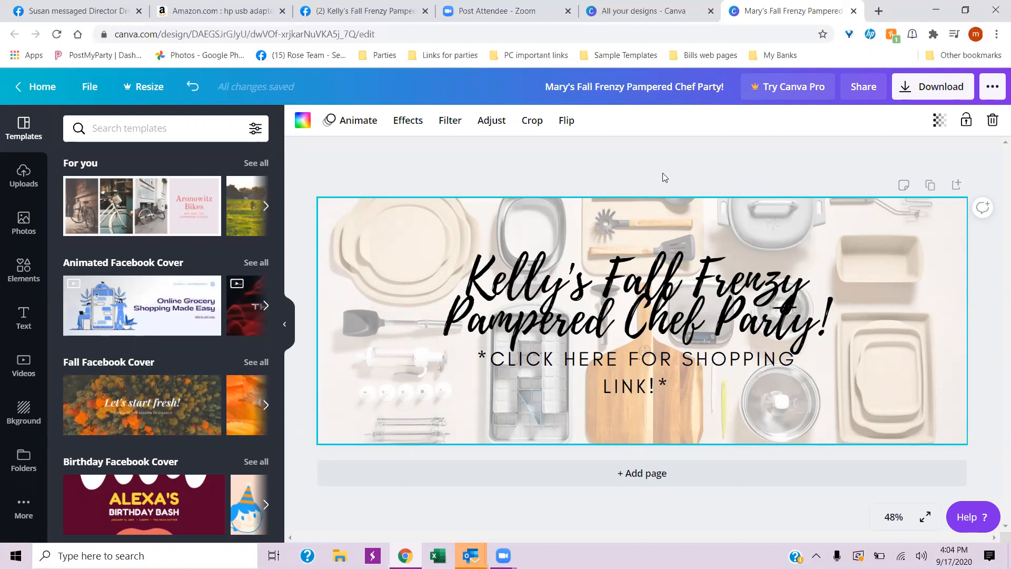
click(668, 154)
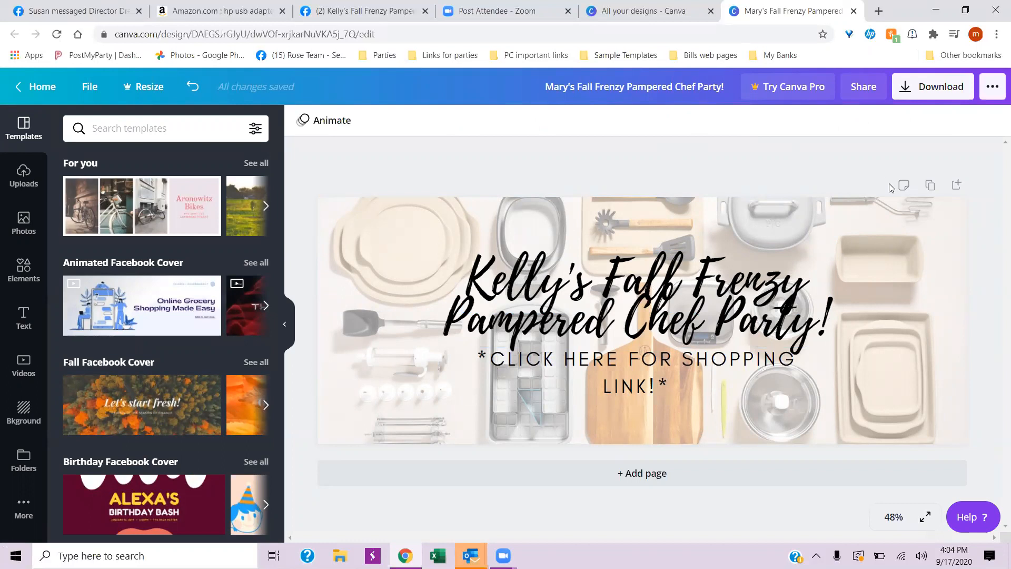
- Download the cover design as a PNG and open the downloaded image
click(926, 97)
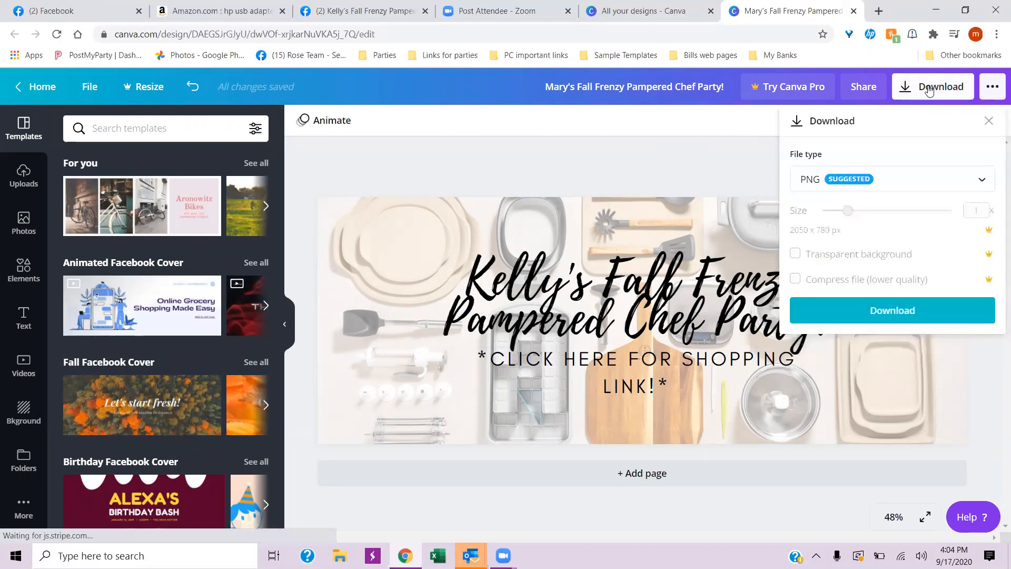
click(875, 308)
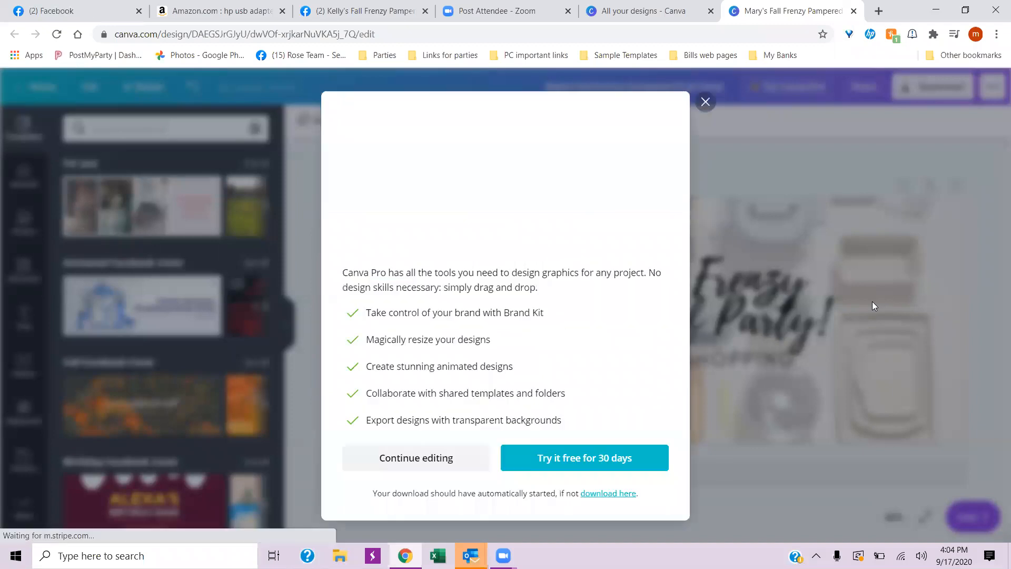
click(689, 122)
click(80, 523)
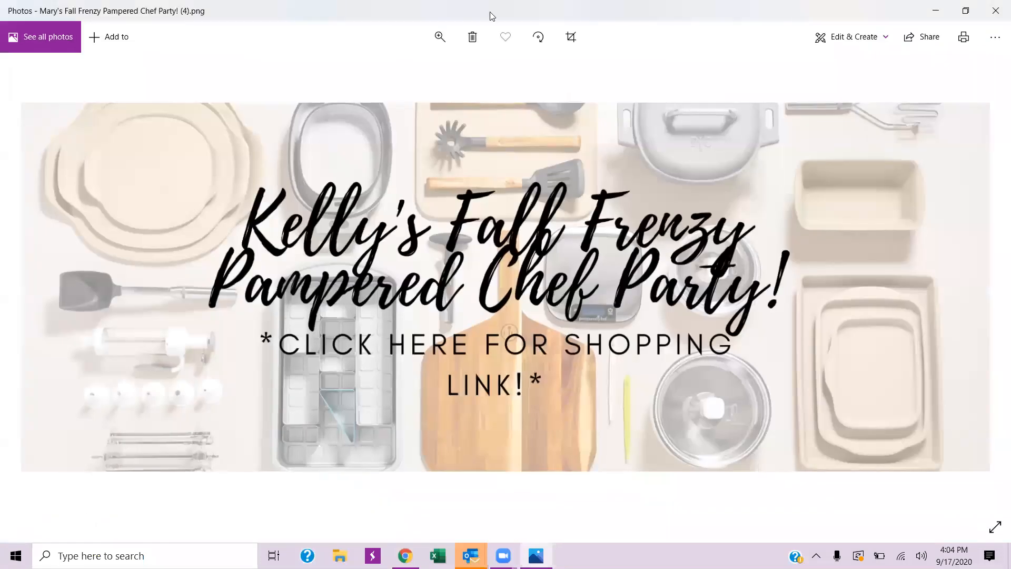
- Save a PNG copy of the cover image to the Desktop, changing the first name in its file name to the new host's
click(858, 37)
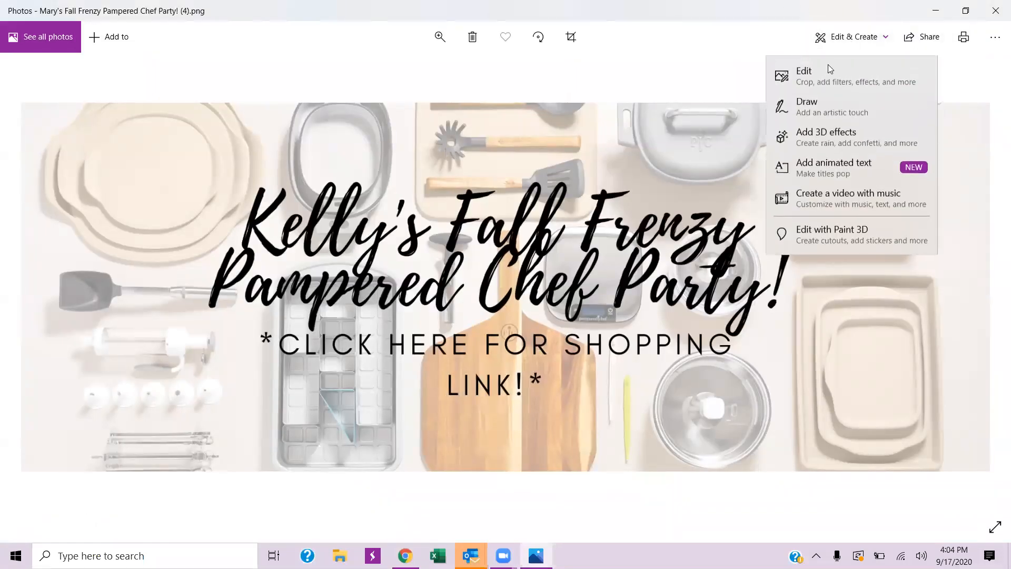
click(821, 71)
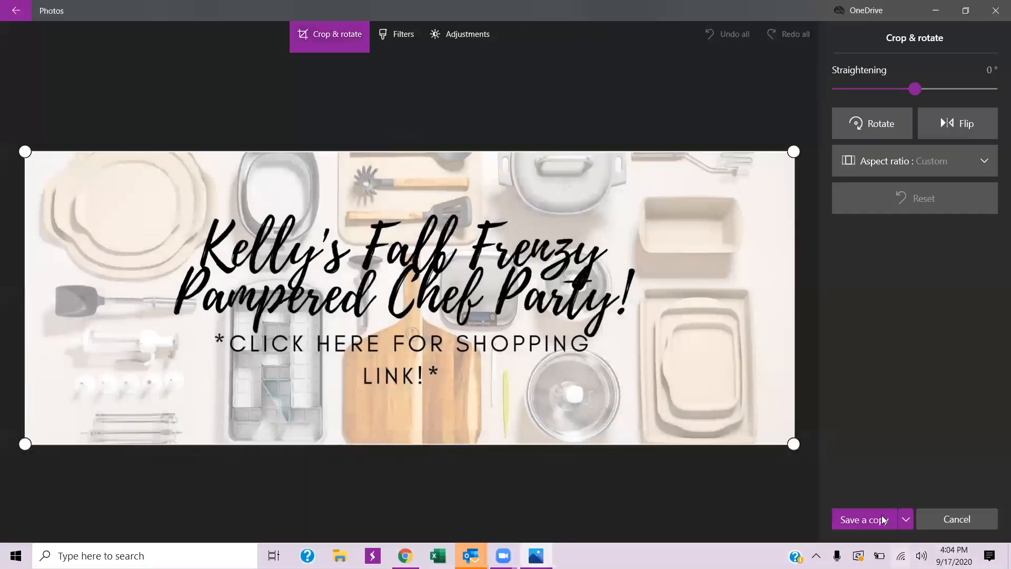
click(861, 521)
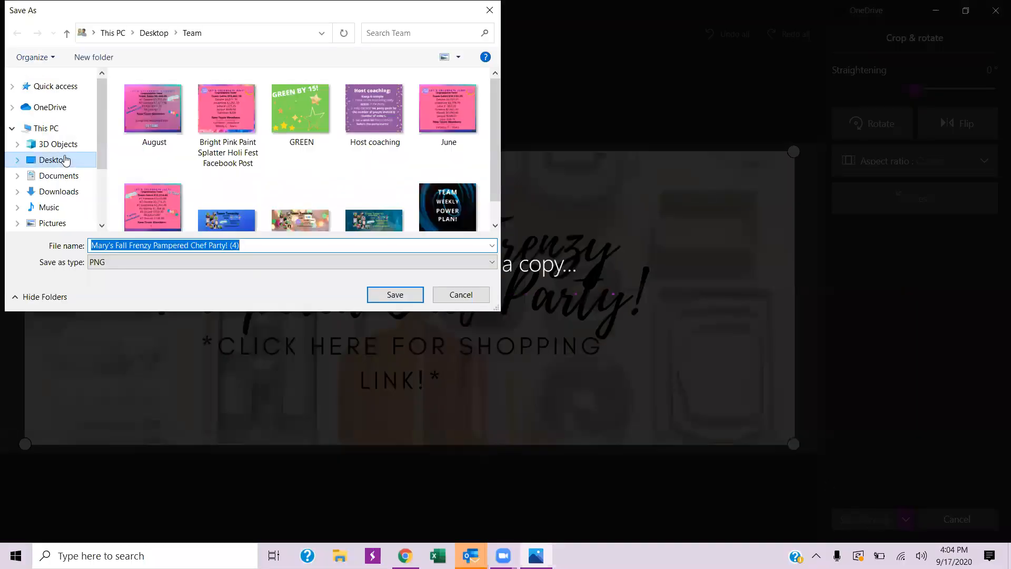
click(65, 160)
click(112, 245)
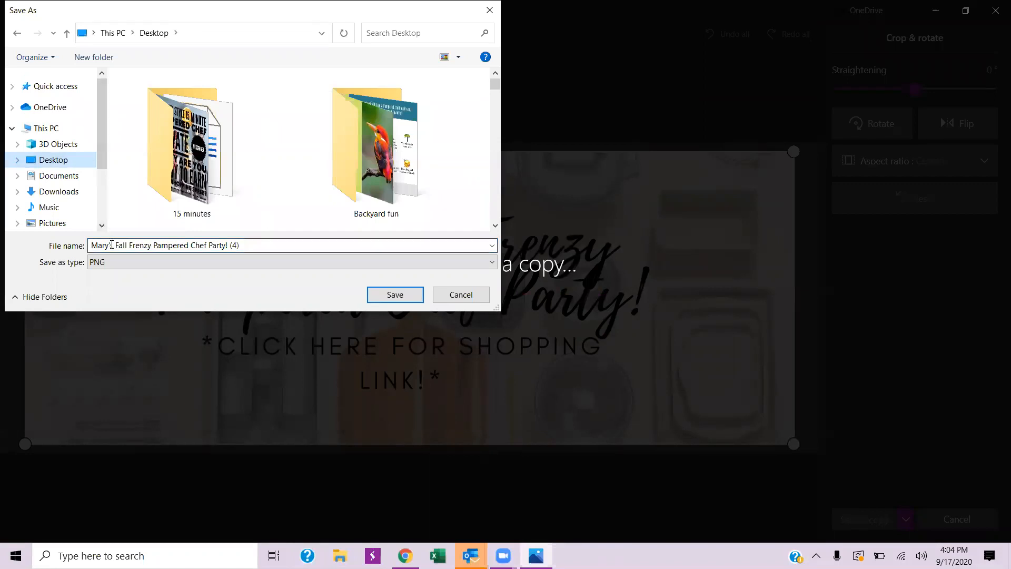
key(ctrl+a)
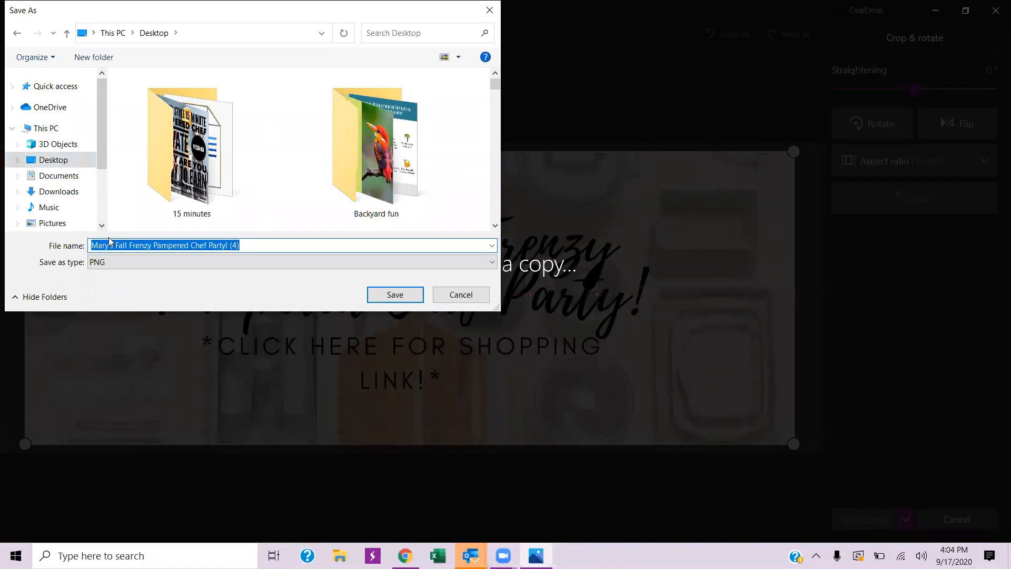
drag(108, 245, 79, 249)
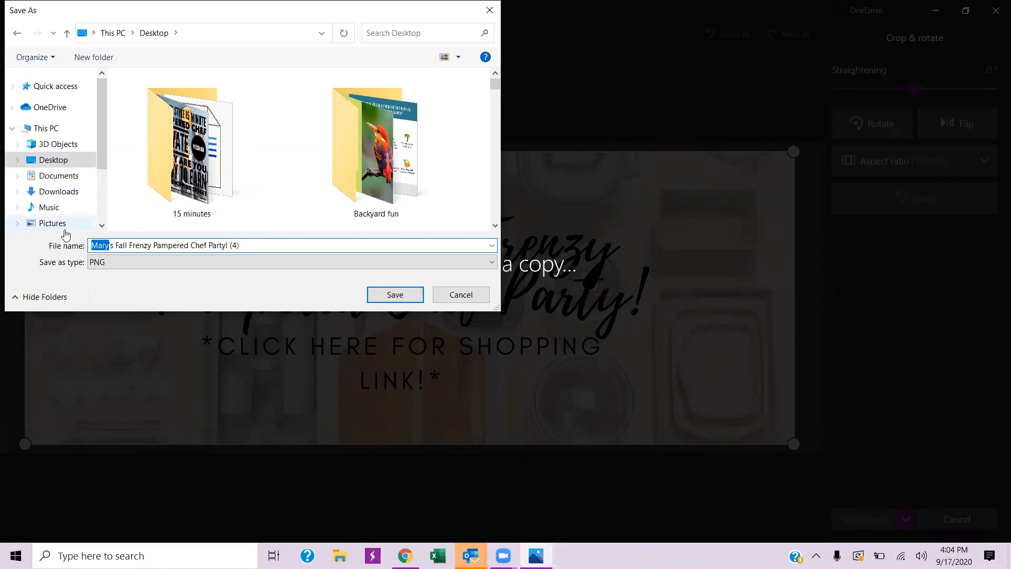
text(Ke)
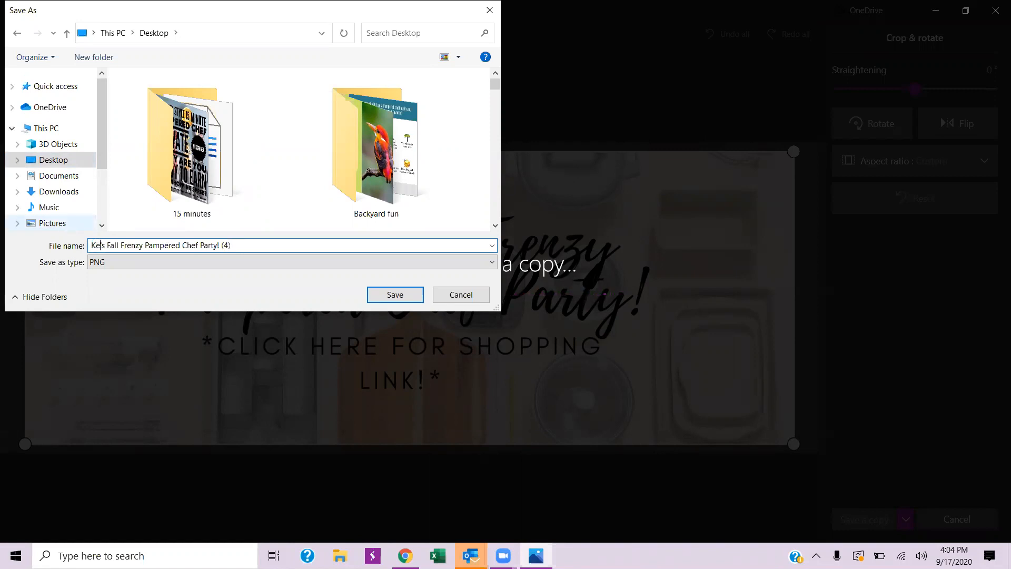
text(lly)
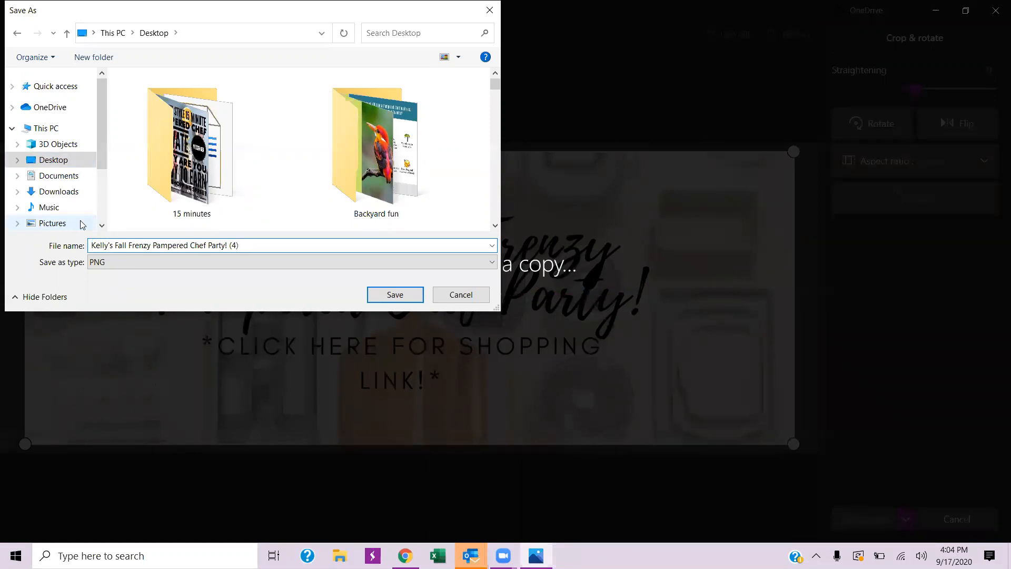
click(391, 295)
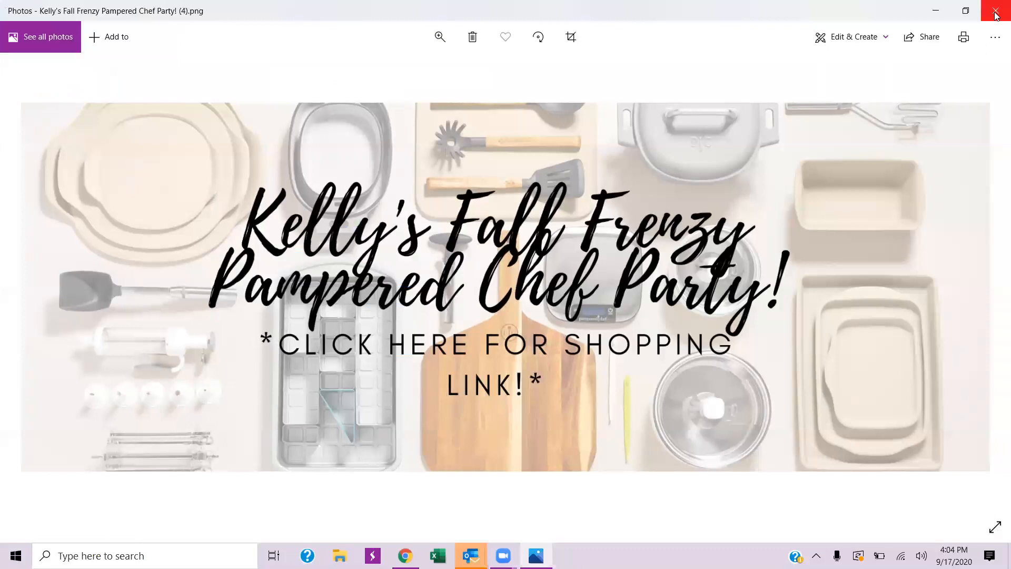
- Close the image viewer and both Canva tabs, and return to the new Facebook group's page
click(995, 13)
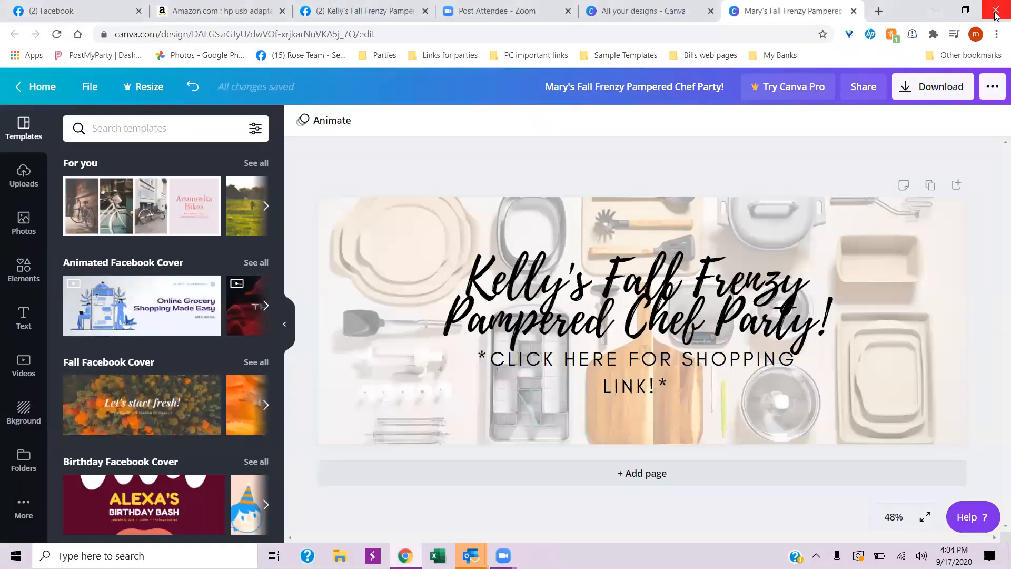
click(854, 12)
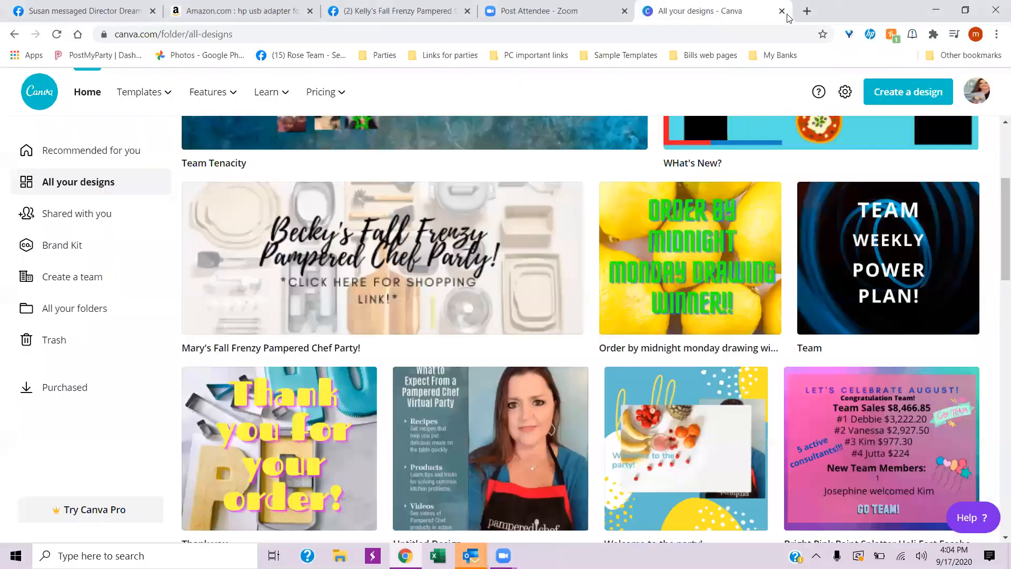
click(782, 10)
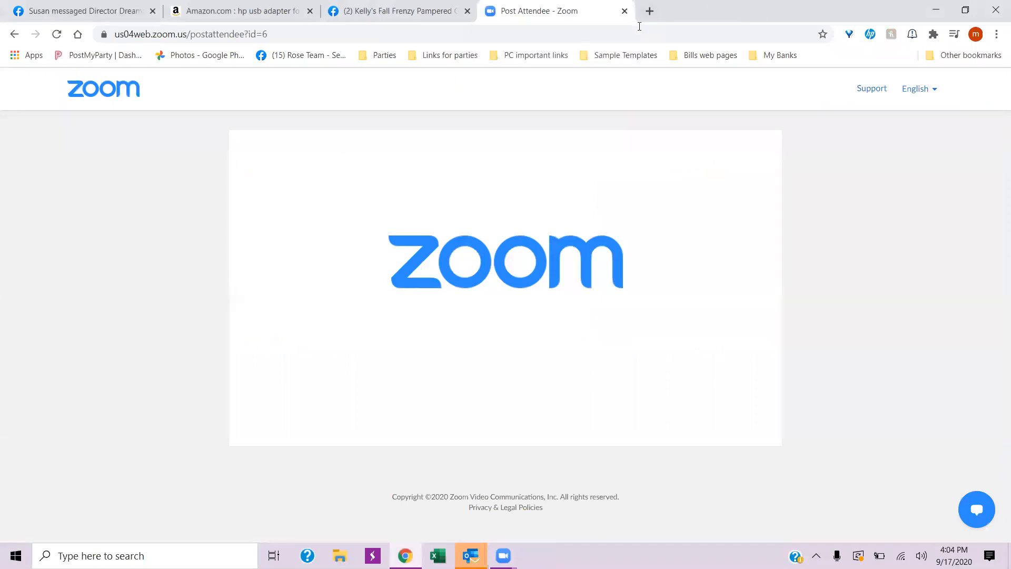
click(394, 15)
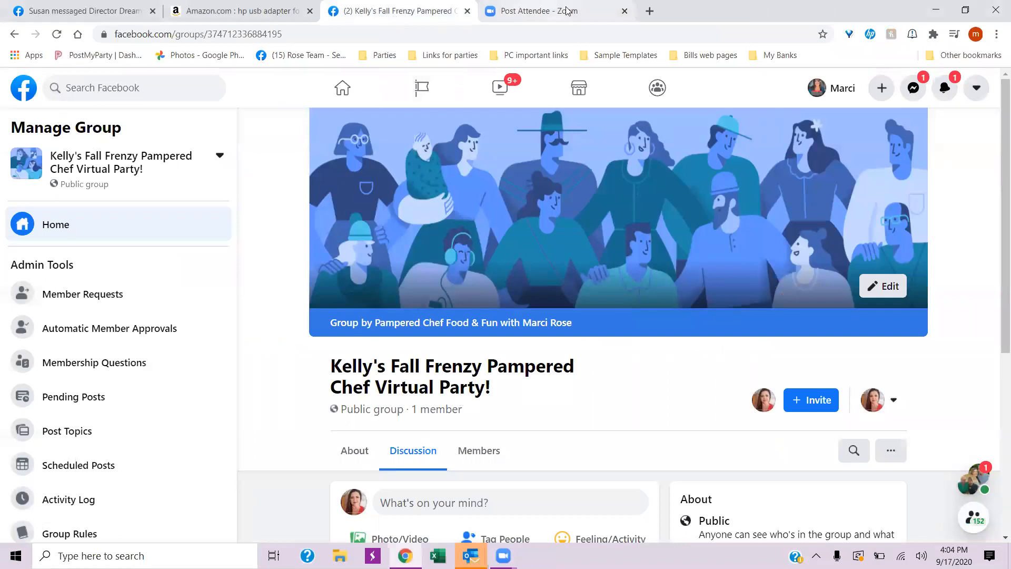
click(583, 15)
click(382, 16)
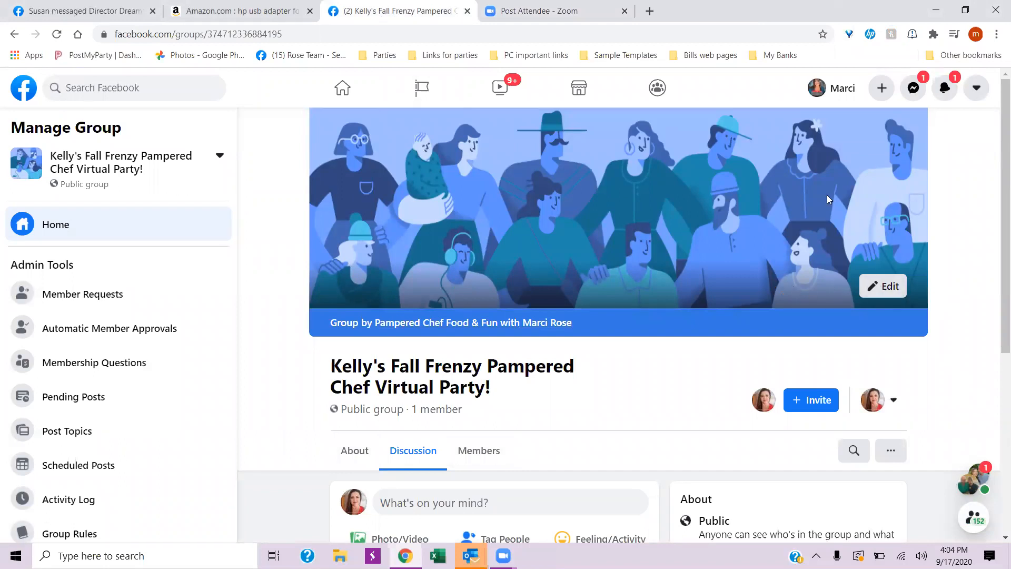
- Upload the new host's Fall Frenzy image from the Desktop as the group's cover photo, reposition it vertically, and save the changes
click(895, 285)
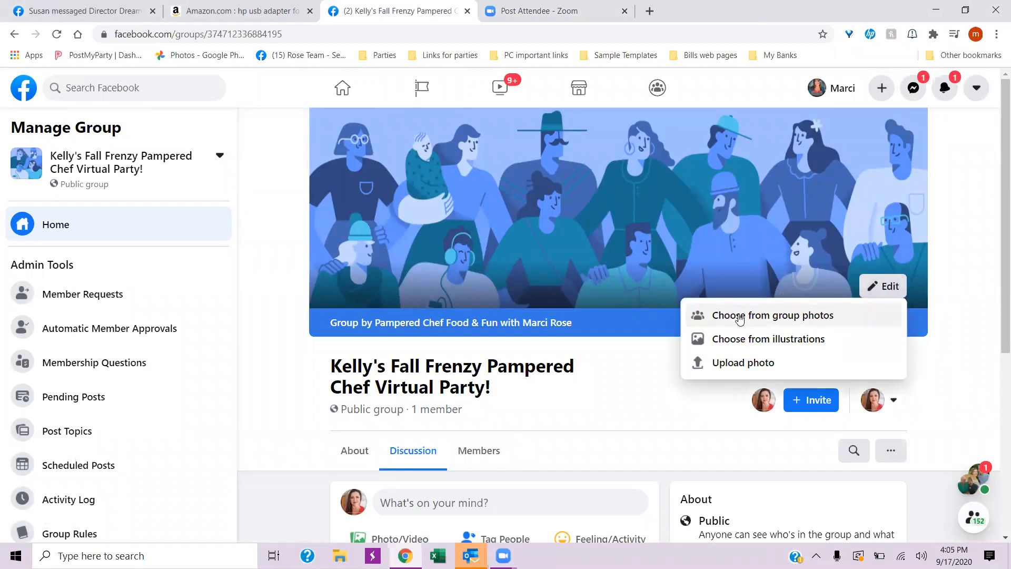
click(729, 362)
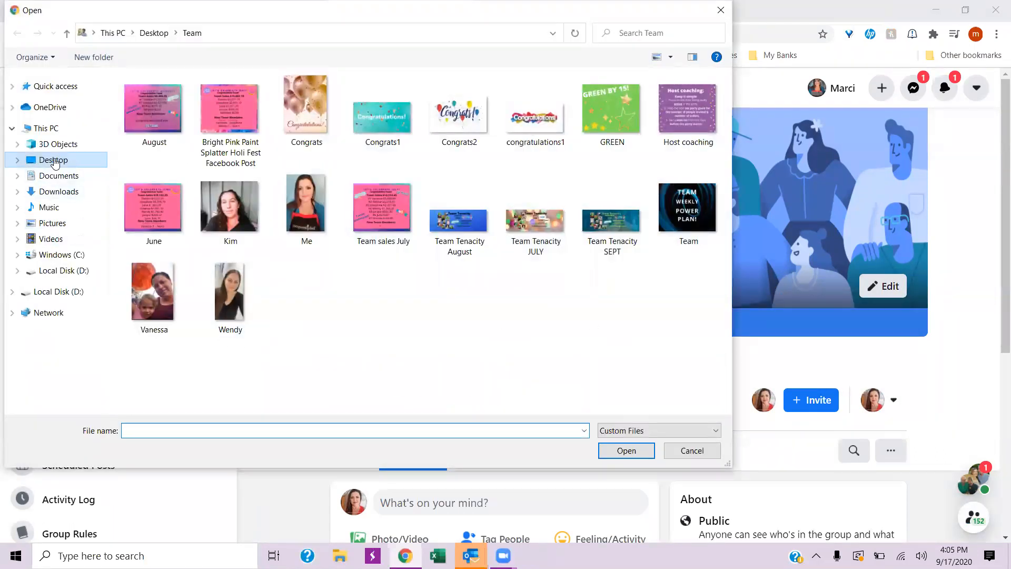
click(53, 160)
scroll(361, 337, up, 2)
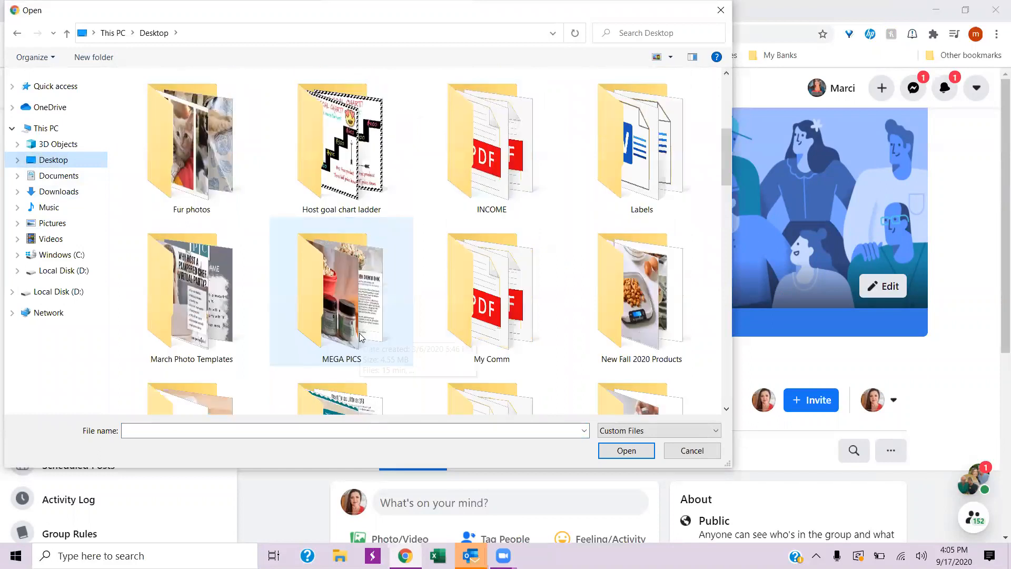
scroll(362, 337, up, 4)
scroll(500, 218, down, 7)
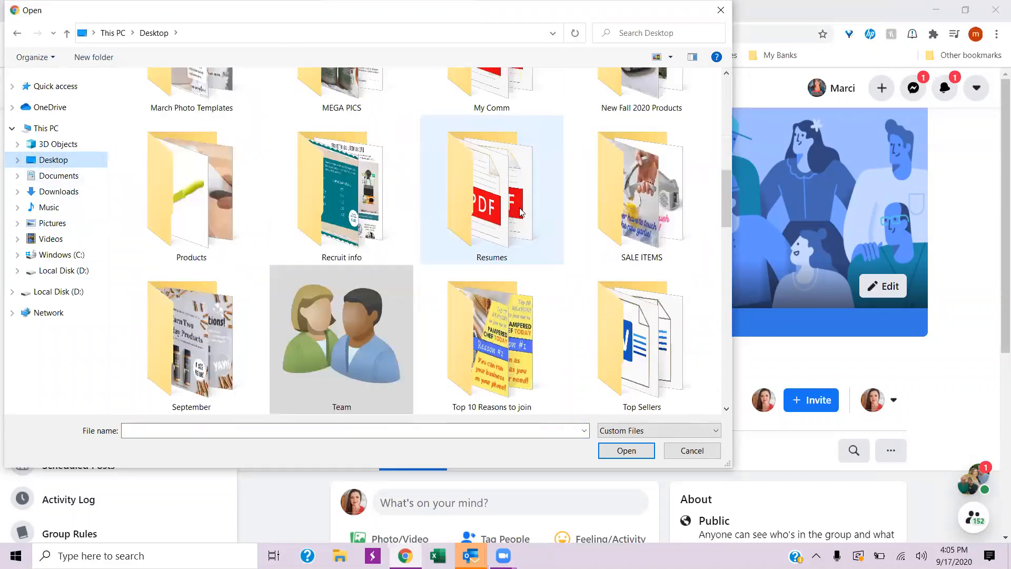
scroll(520, 212, down, 5)
scroll(520, 212, down, 5)
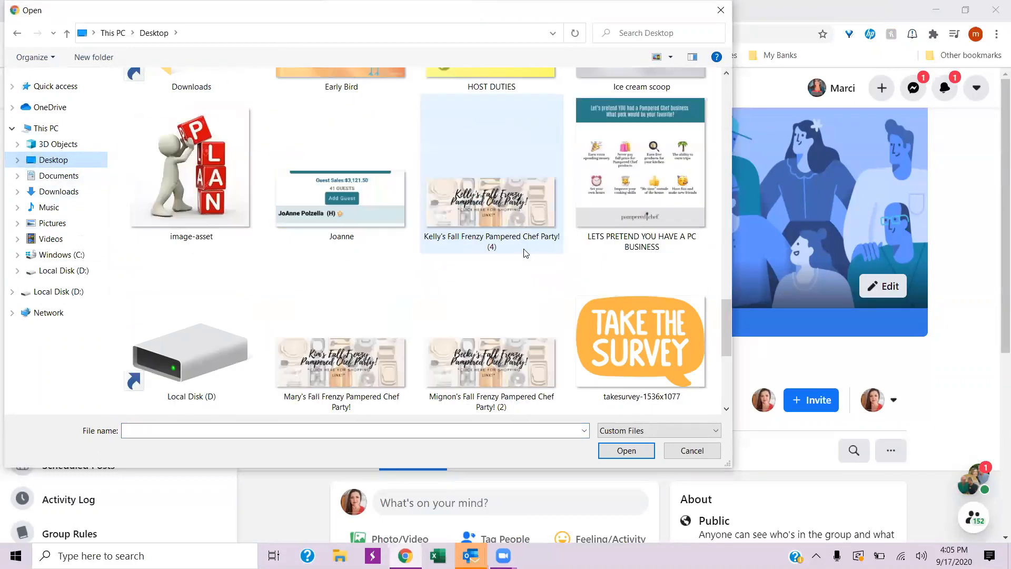
click(490, 204)
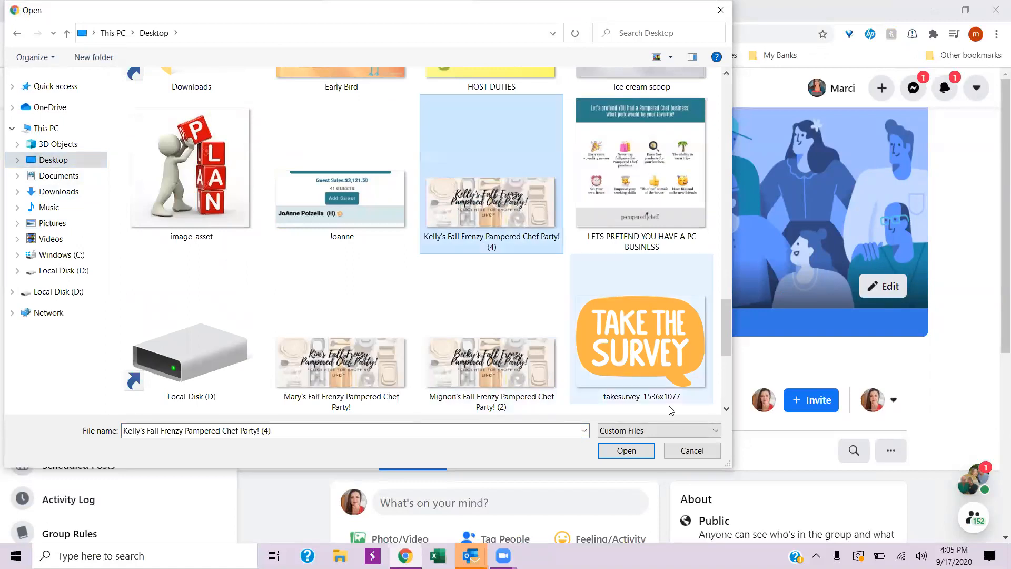
click(630, 451)
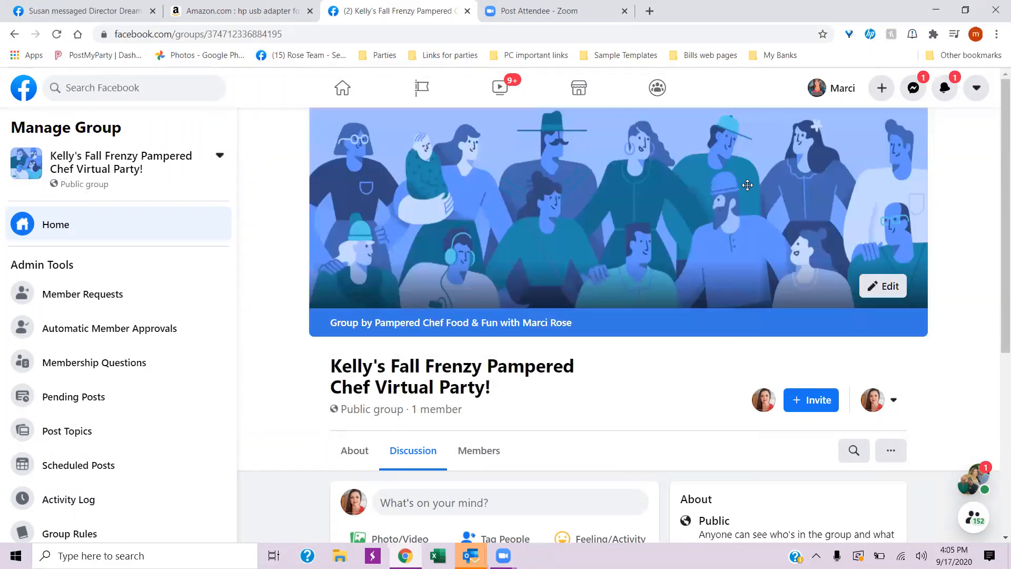
drag(665, 186, 670, 238)
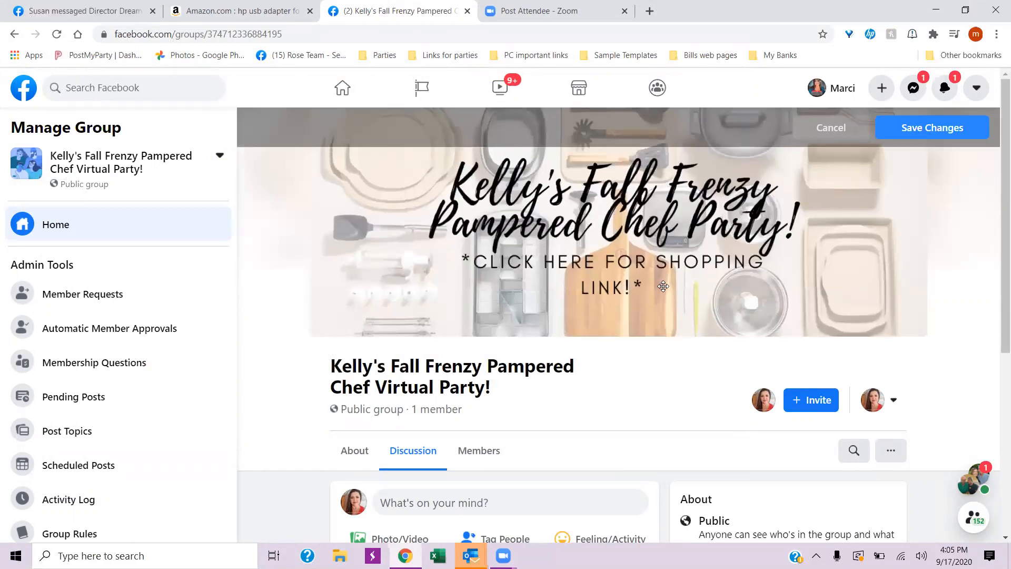
click(922, 127)
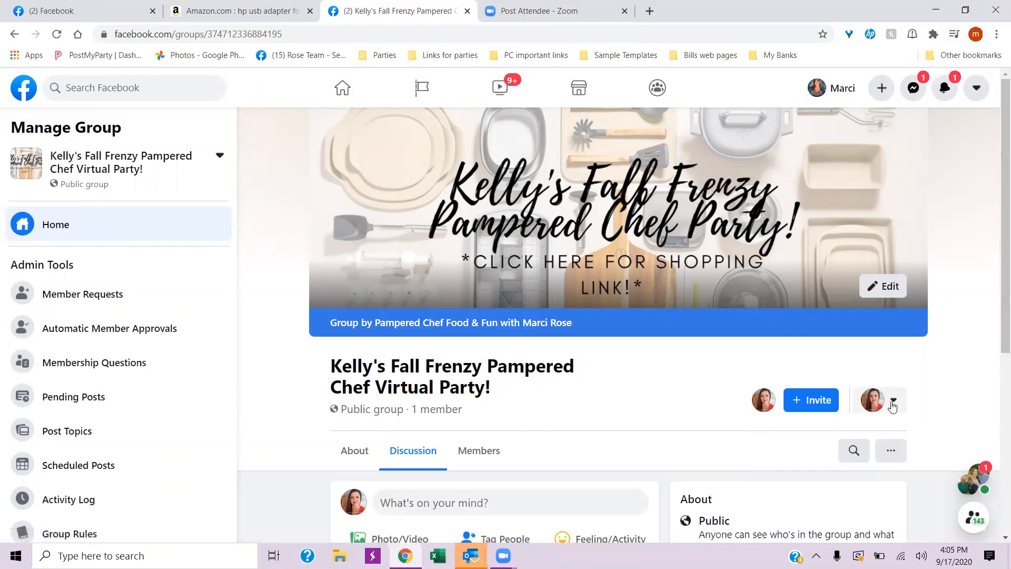
- Set the group's notifications to All Posts and save the setting
click(890, 452)
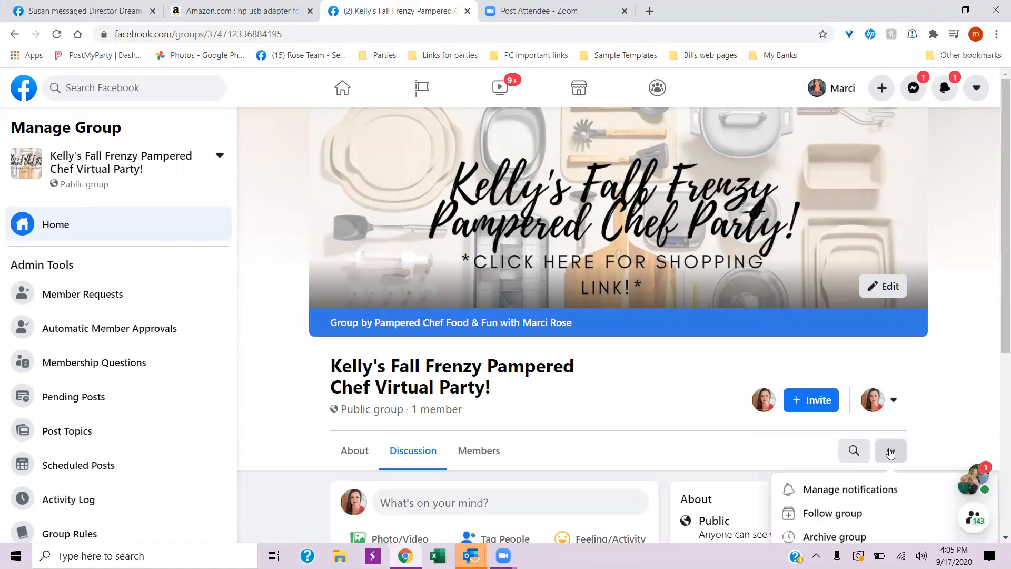
click(889, 452)
scroll(767, 413, down, 2)
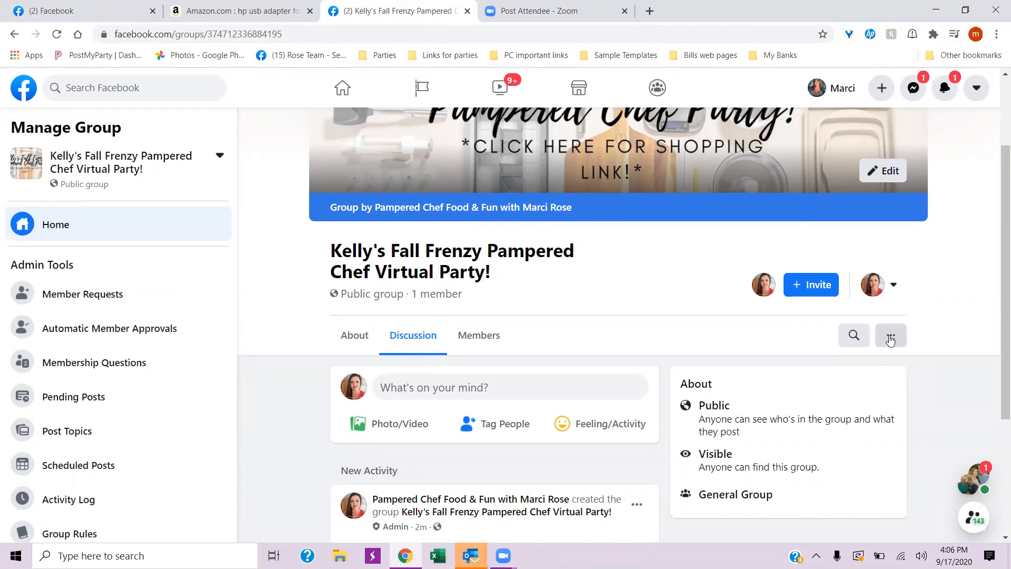
click(890, 338)
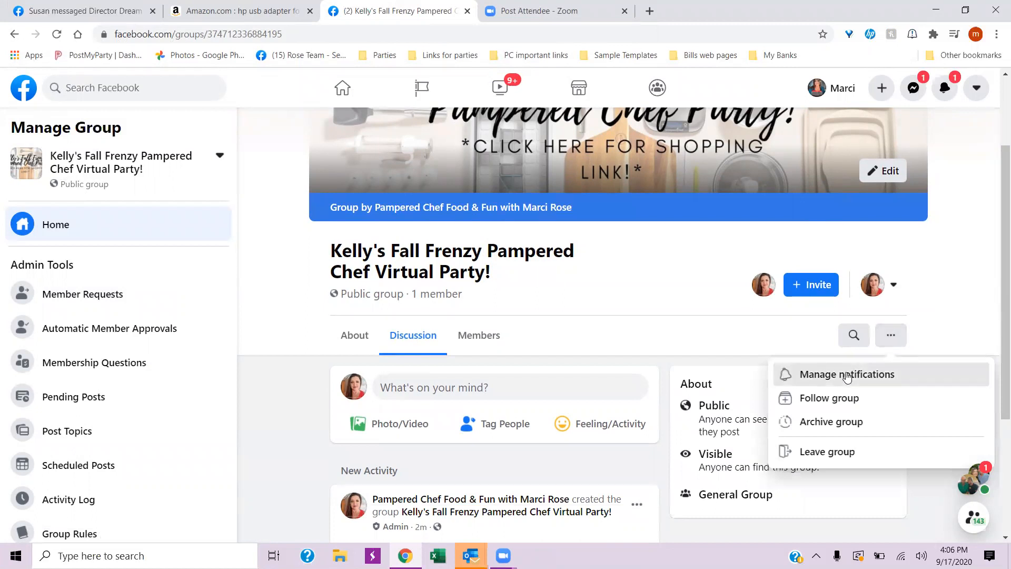
click(847, 375)
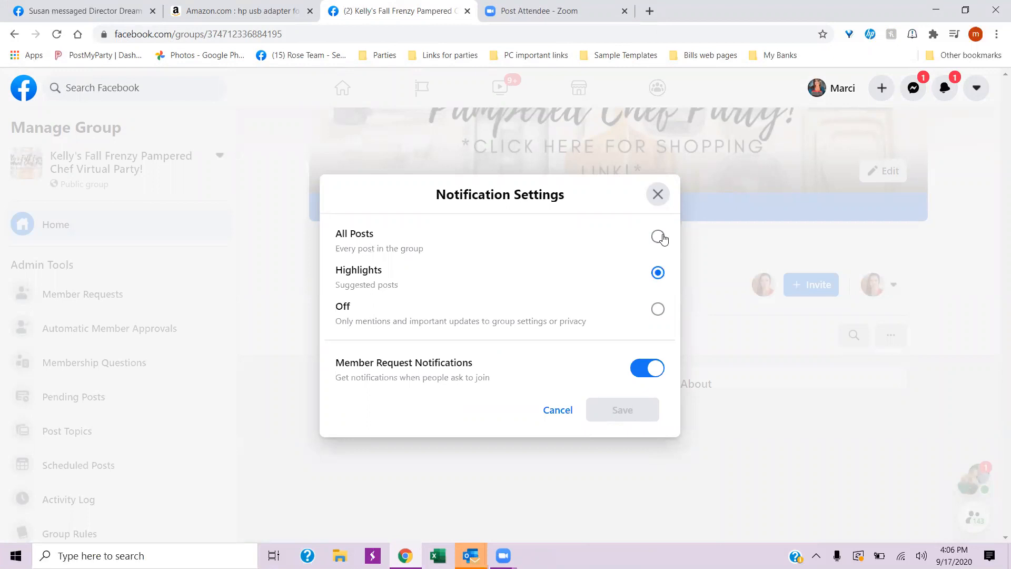
click(660, 238)
click(623, 410)
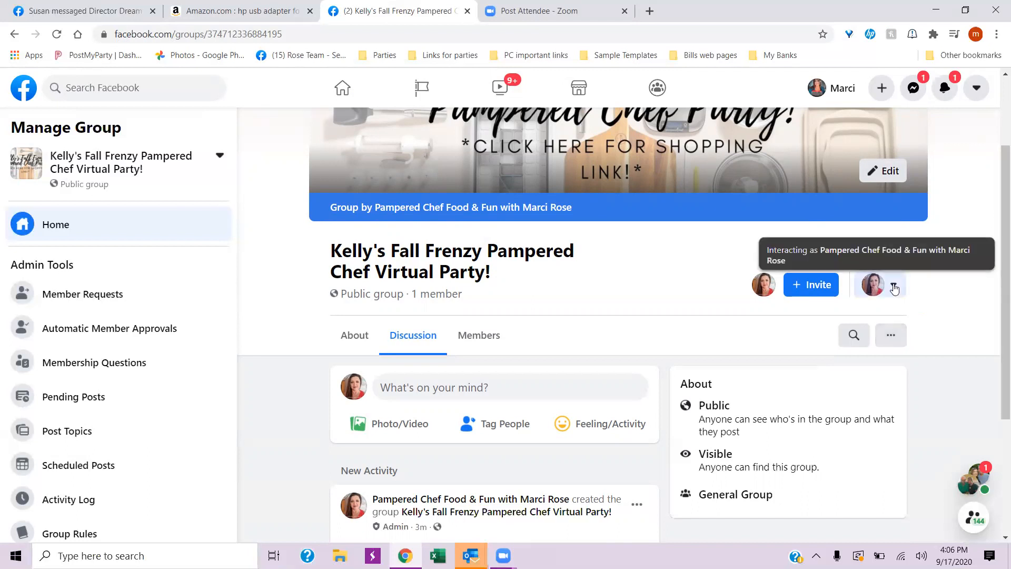
- Switch the identity used to interact in the group from the Pampered Chef page to the personal profile
click(890, 286)
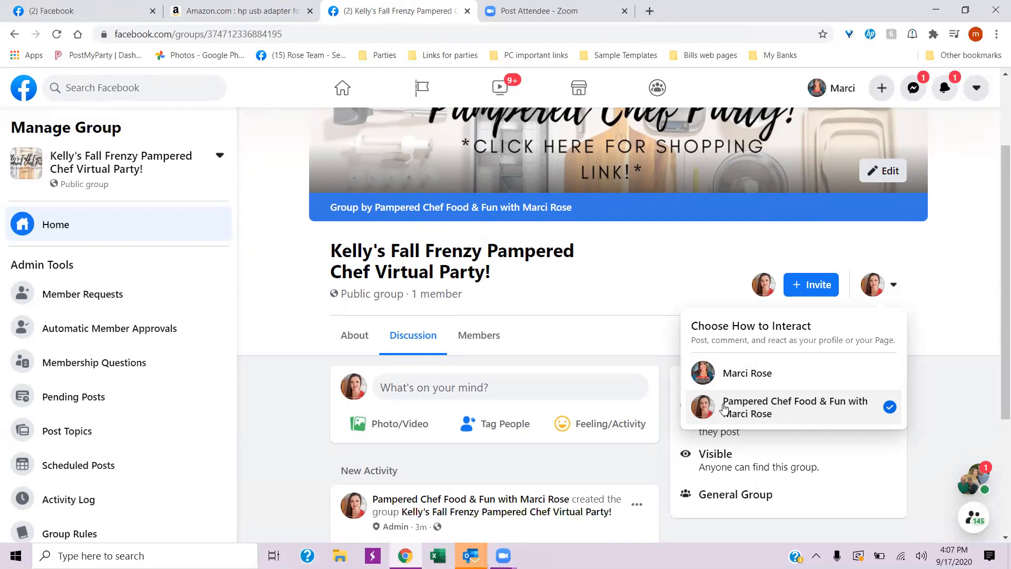
click(751, 374)
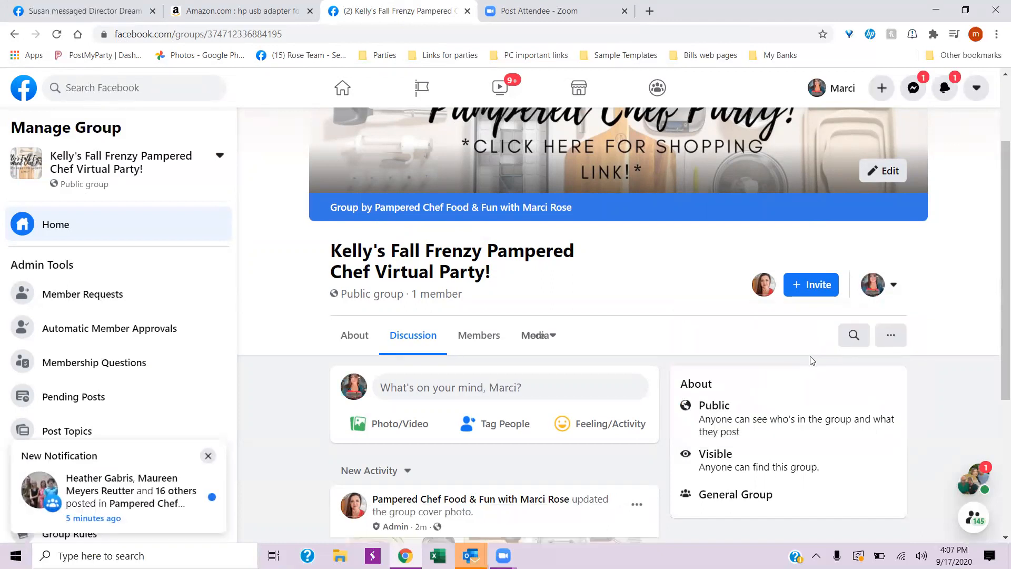
scroll(810, 356, down, 5)
scroll(815, 366, up, 7)
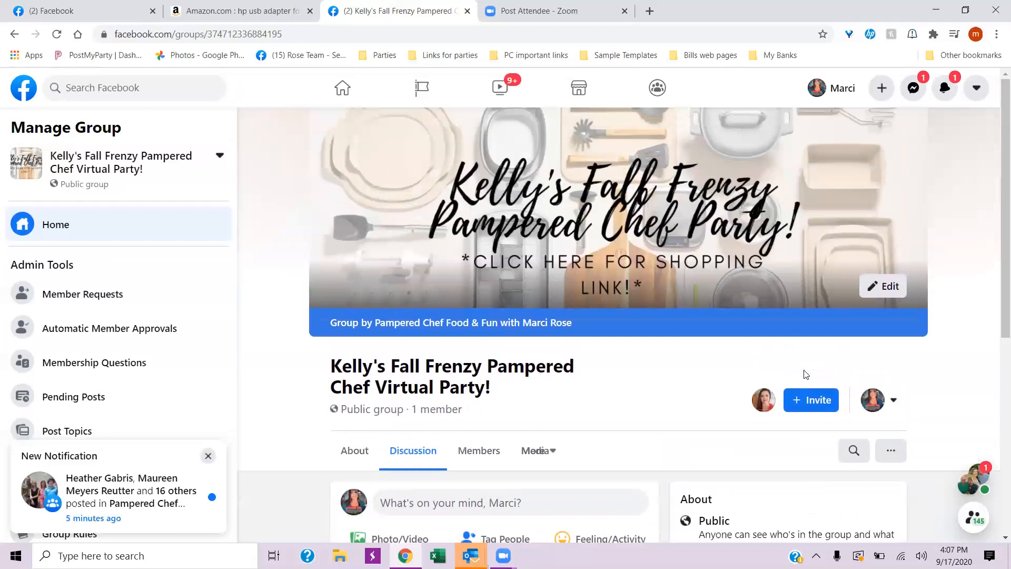
scroll(793, 399, down, 6)
scroll(793, 398, up, 7)
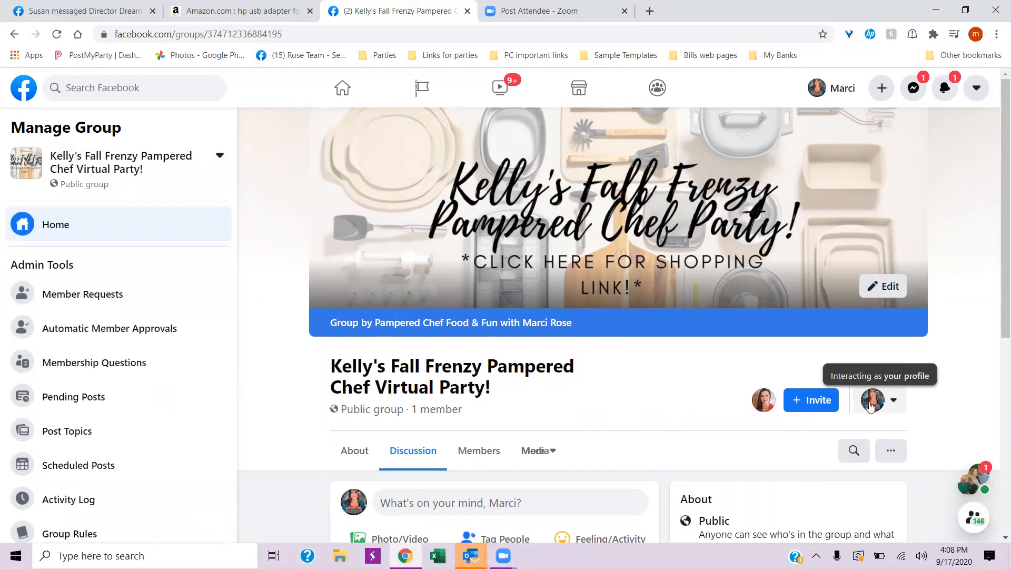
scroll(871, 402, down, 5)
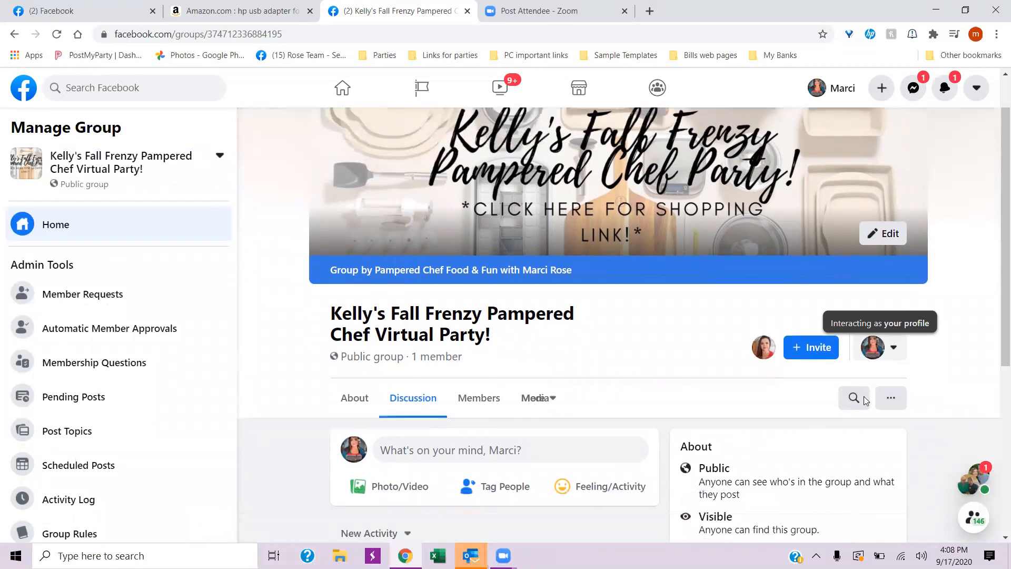
scroll(872, 376, up, 5)
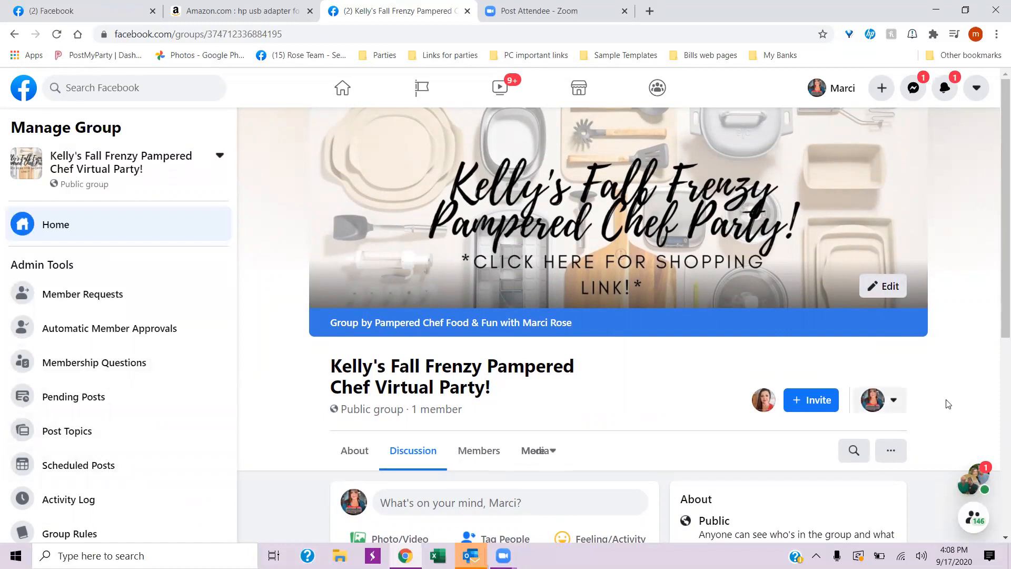
click(896, 403)
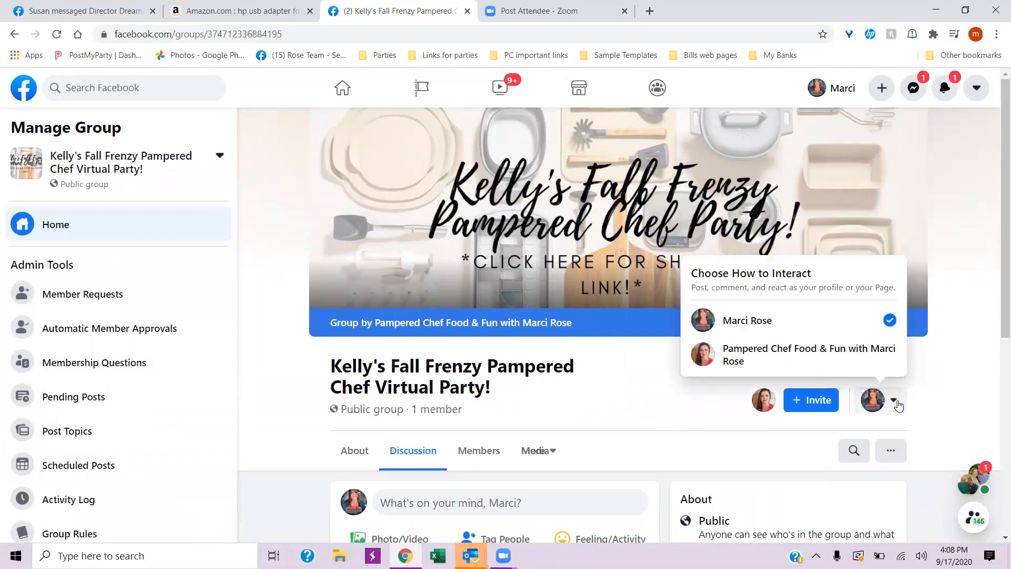
click(898, 404)
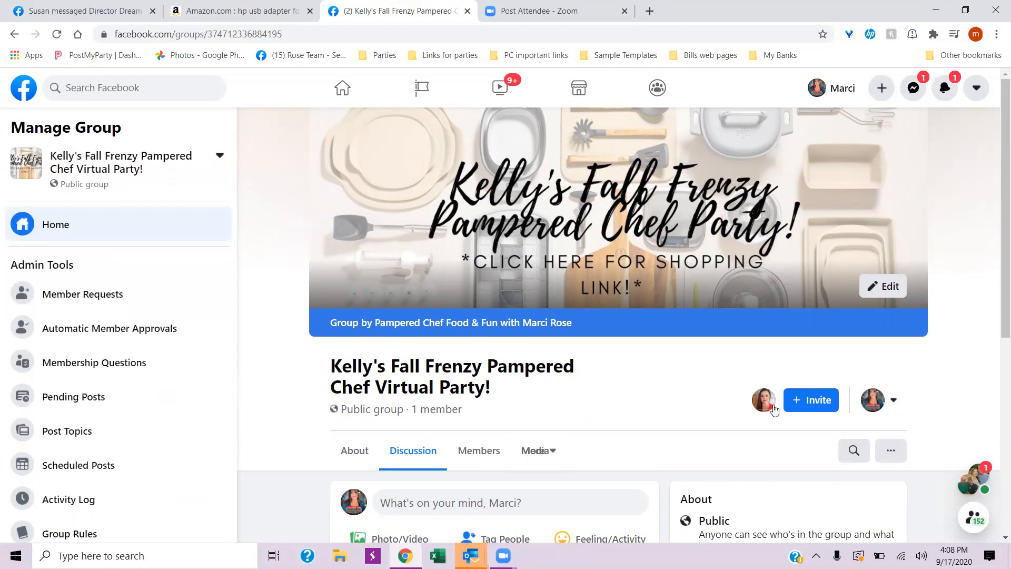
- Try to find the admin's own personal profile by first name in the group's friend invitations
click(815, 402)
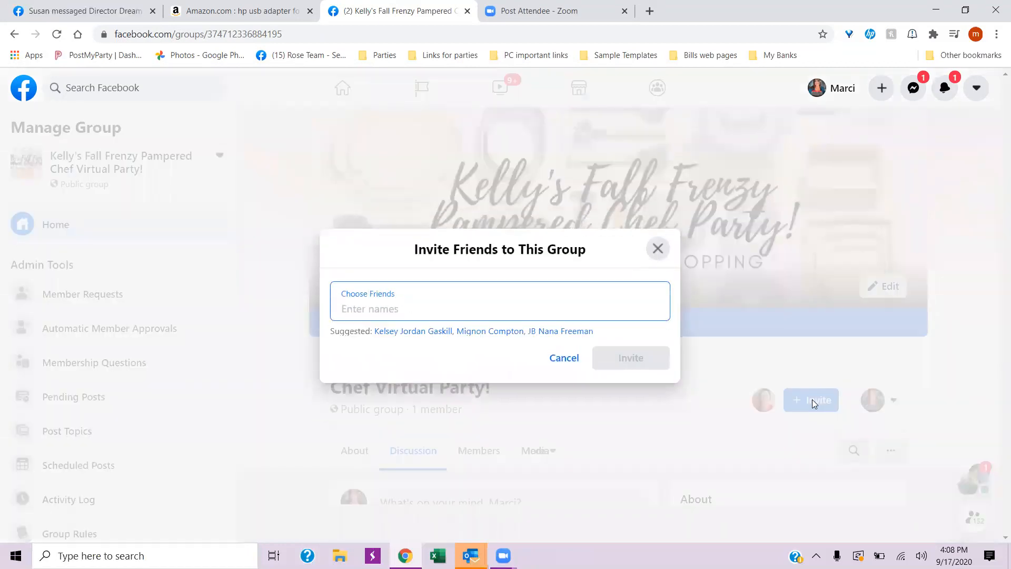
text(M)
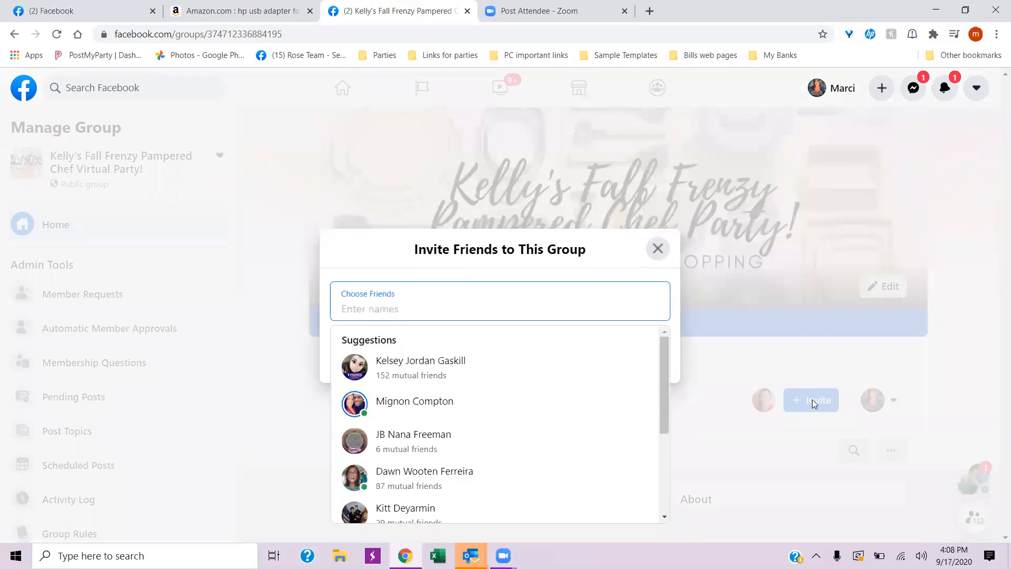
text(arci)
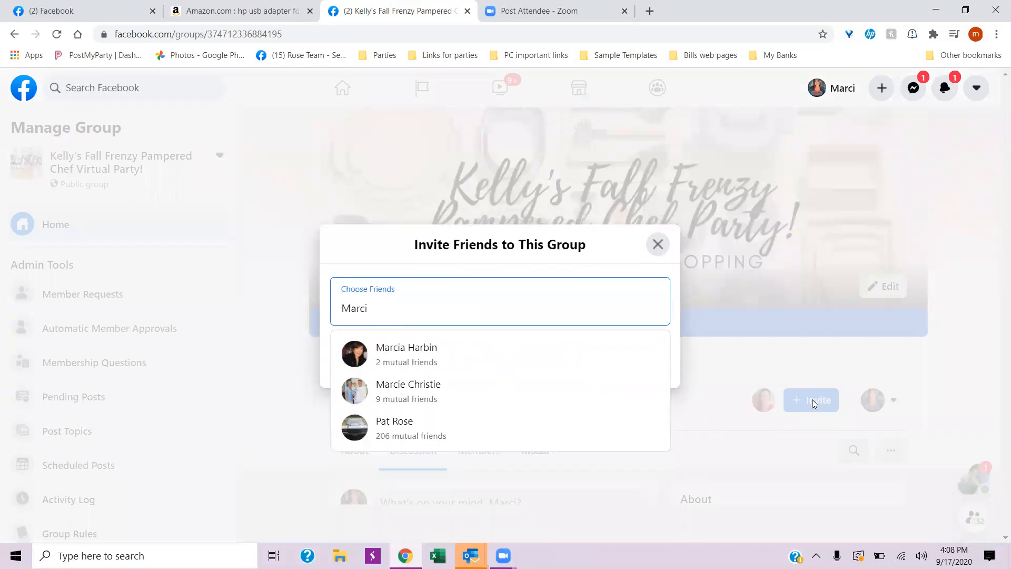
key(BackSpace)
key(BackSpace)
key(BackSpace)
key(BackSpace)
key(BackSpace)
key(BackSpace)
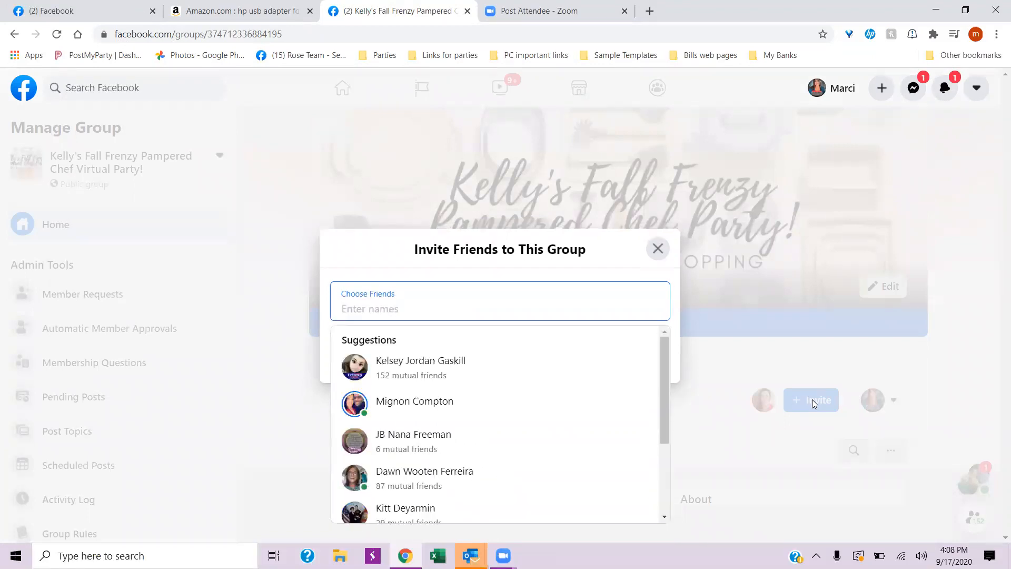
click(657, 248)
- Interact as the Pampered Chef Food & Fun page again and invite the admin's personal profile to the group as a page fan
click(894, 399)
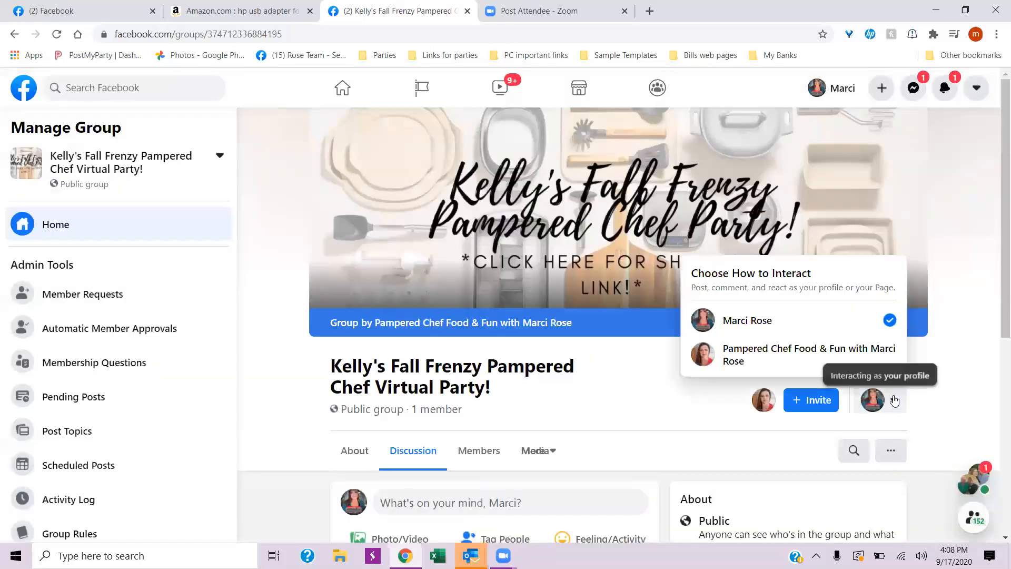
click(839, 354)
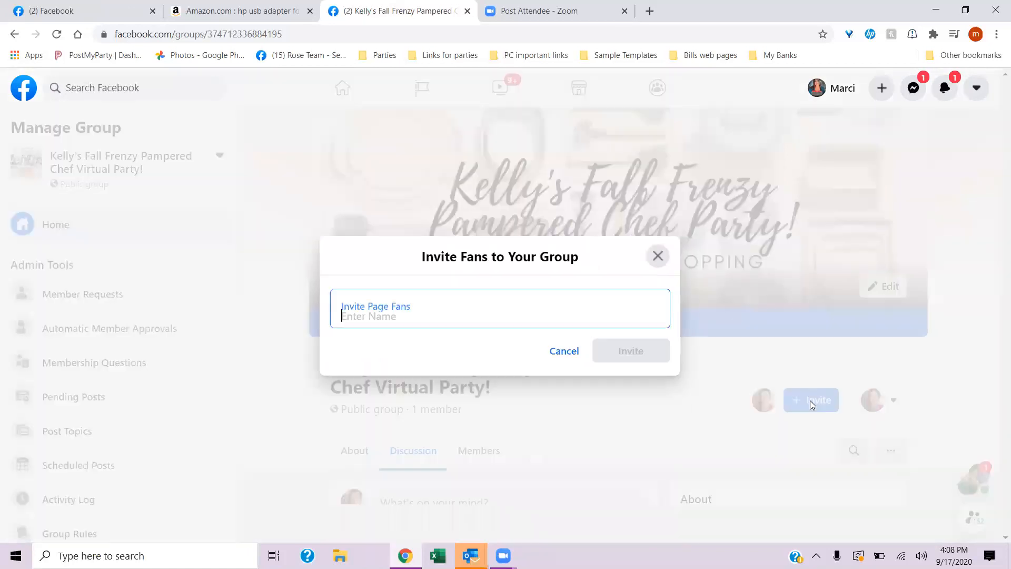
click(811, 401)
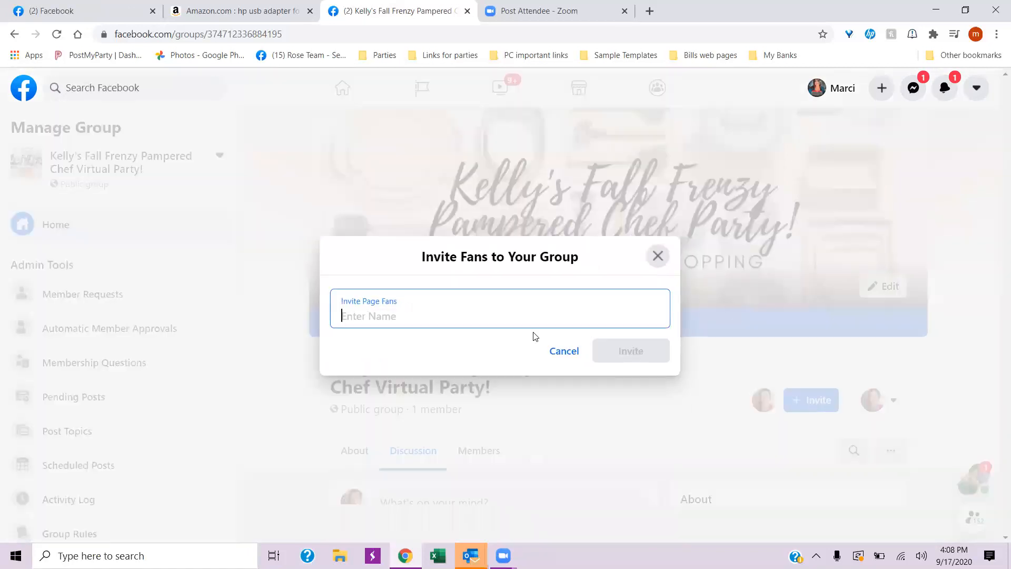
text(Marci)
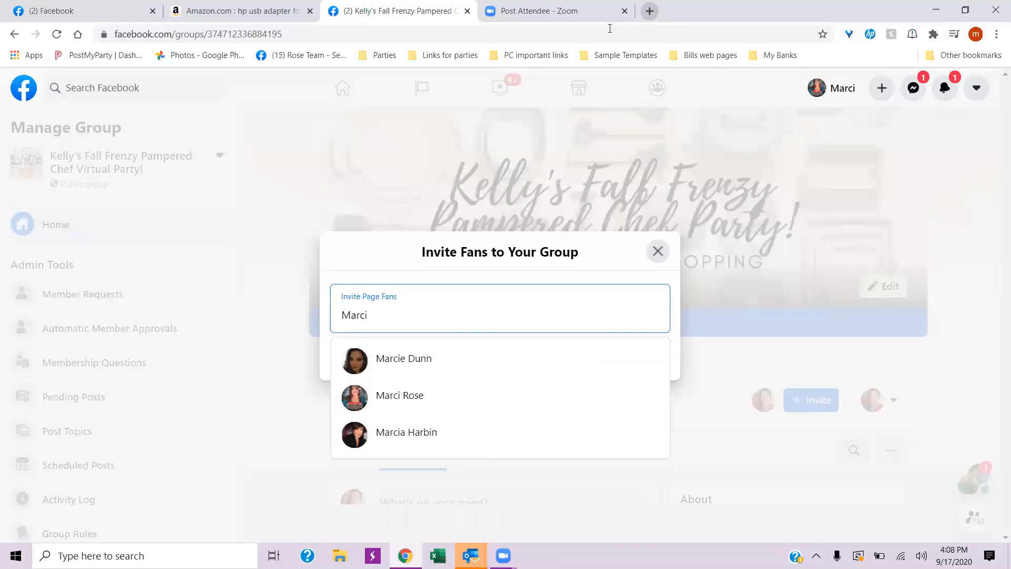
click(408, 396)
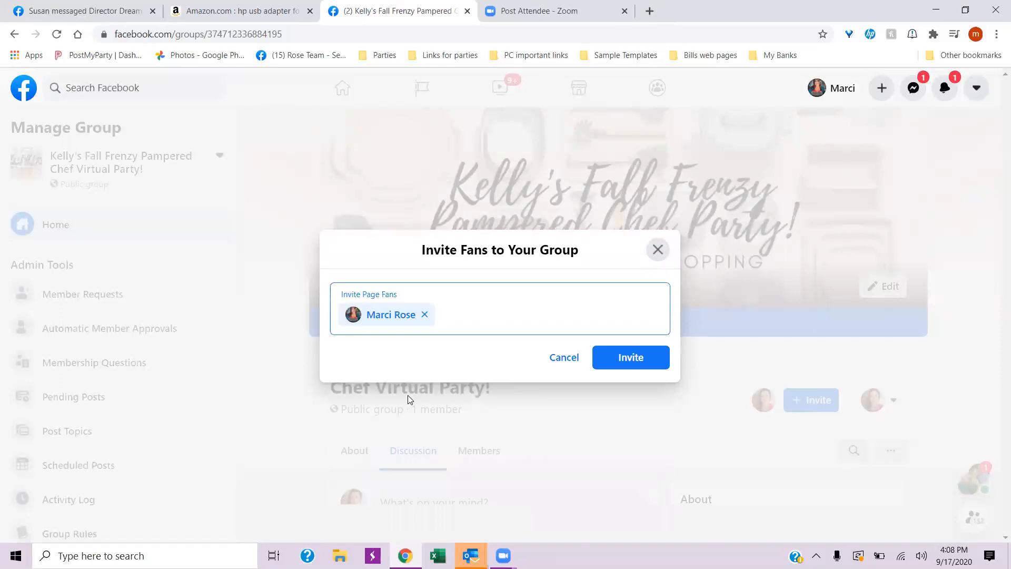
click(636, 357)
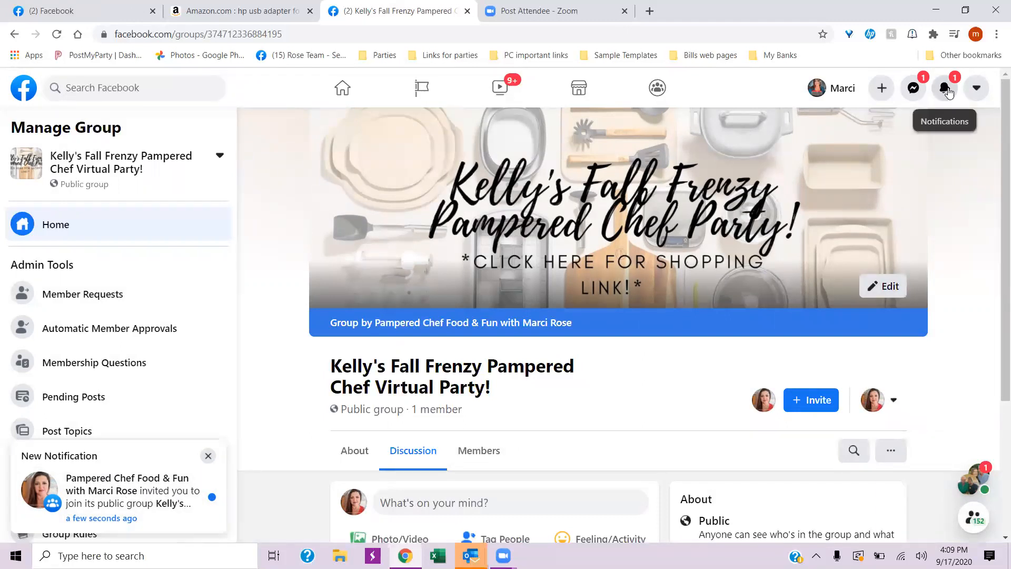
- Open the new group's join invitation from the personal account's notifications
click(945, 90)
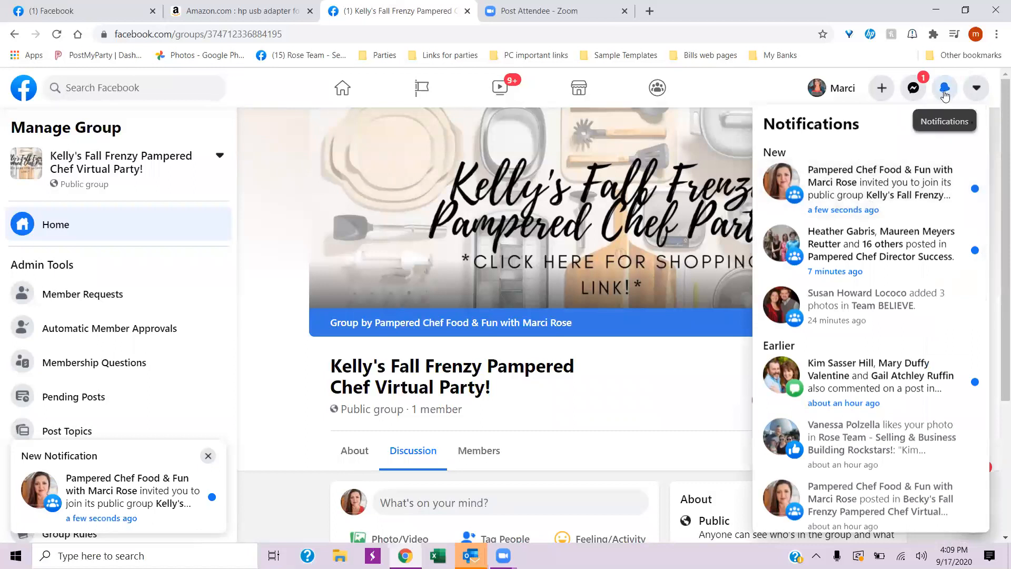
click(879, 187)
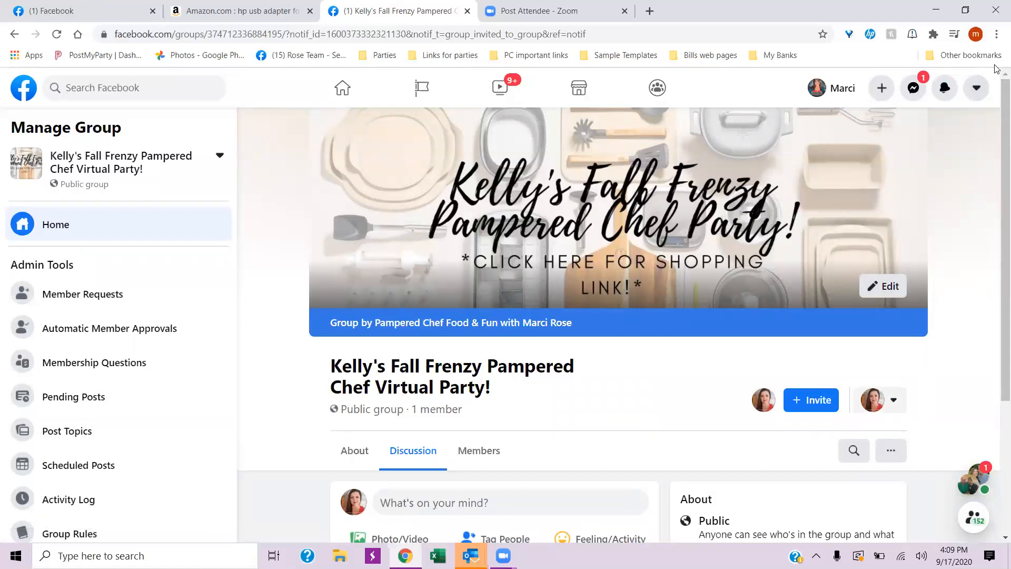
- Try to reopen the new group's join invitation from the notifications, checking that notification's options
click(945, 87)
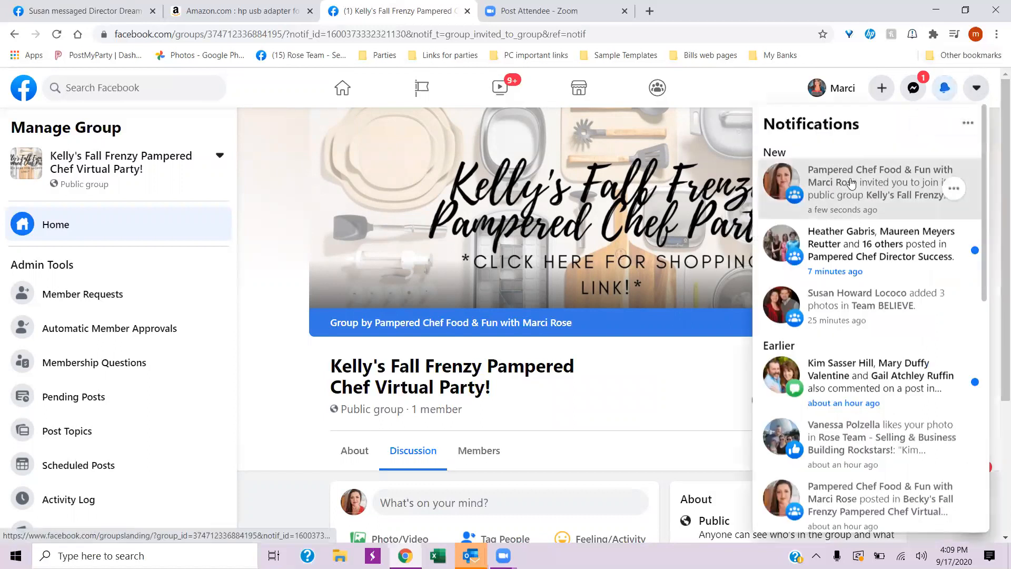
click(851, 182)
click(944, 88)
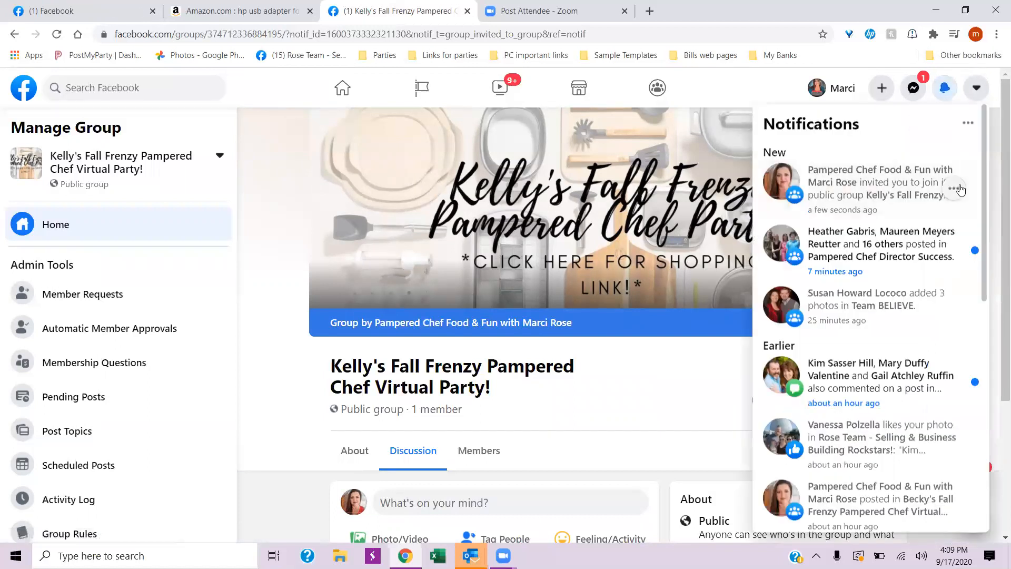
click(955, 189)
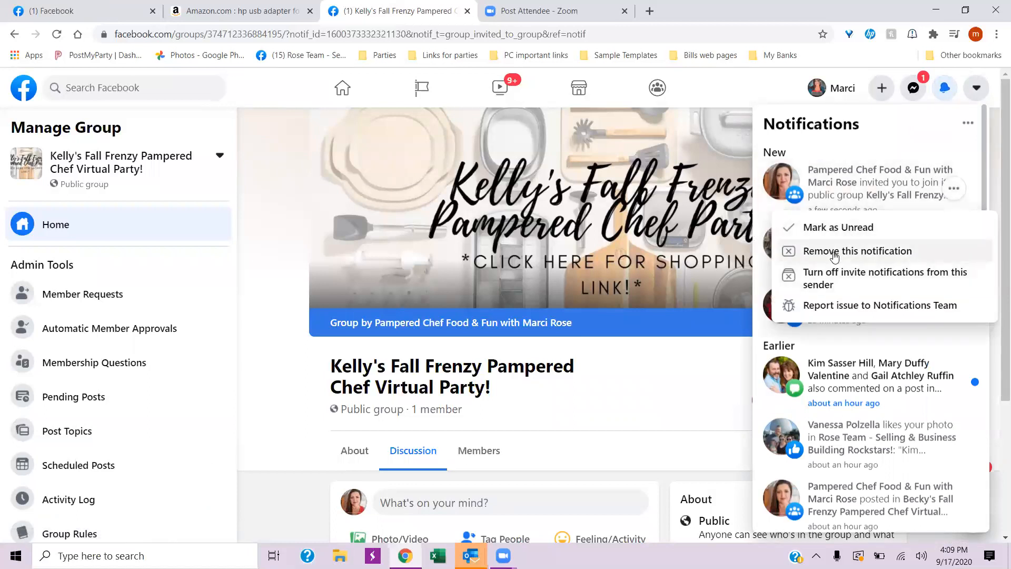
click(872, 182)
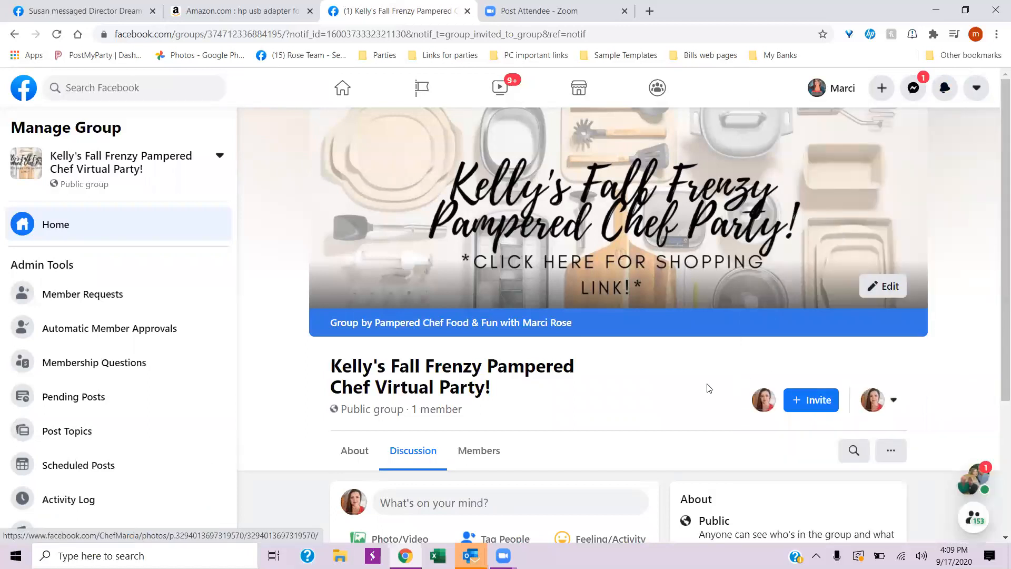
- Switch the identity used in the group to the personal profile and reload the group page
scroll(895, 365, down, 3)
click(894, 221)
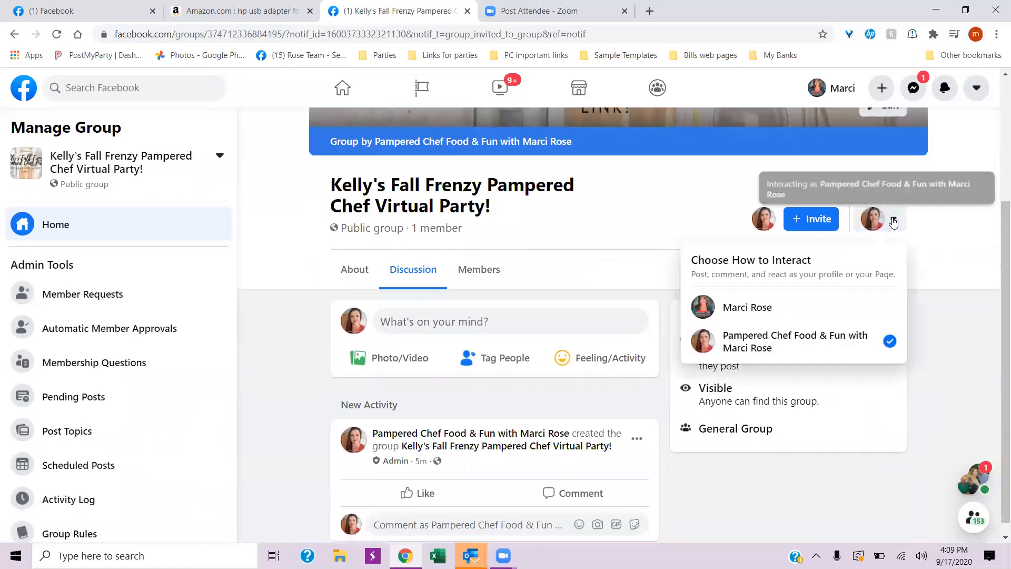
click(776, 307)
scroll(769, 307, up, 3)
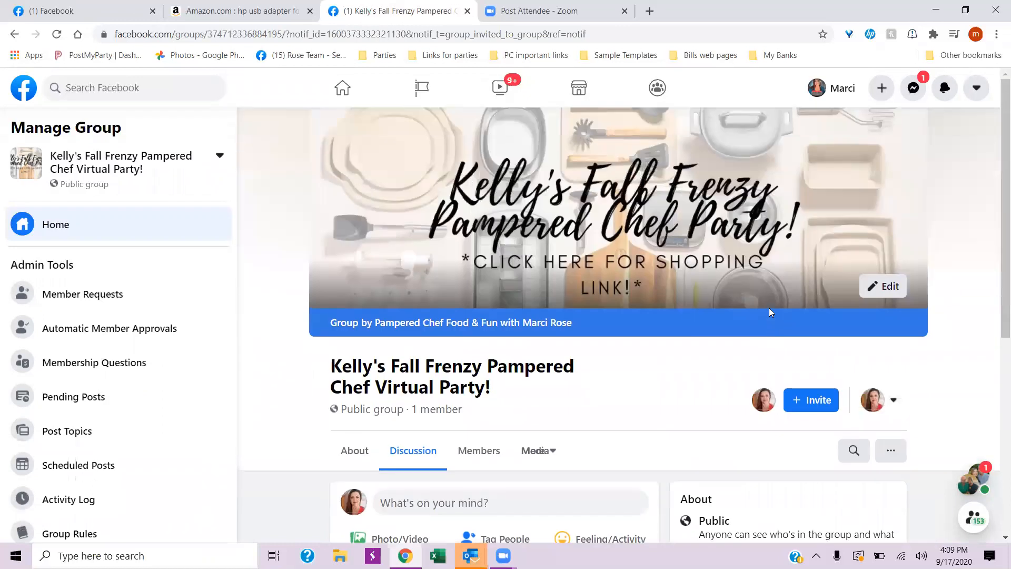
click(945, 93)
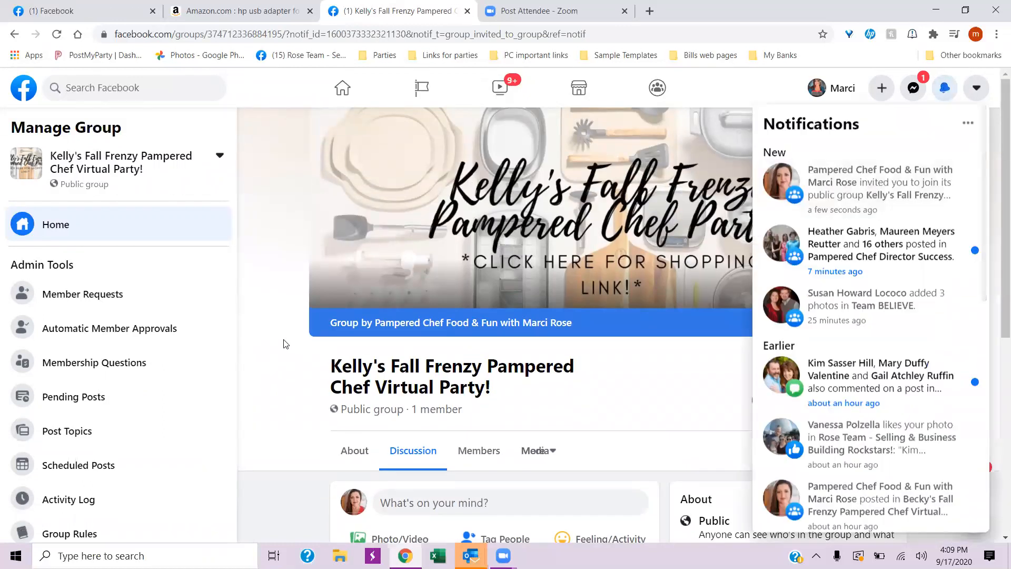
right_click(262, 322)
click(292, 367)
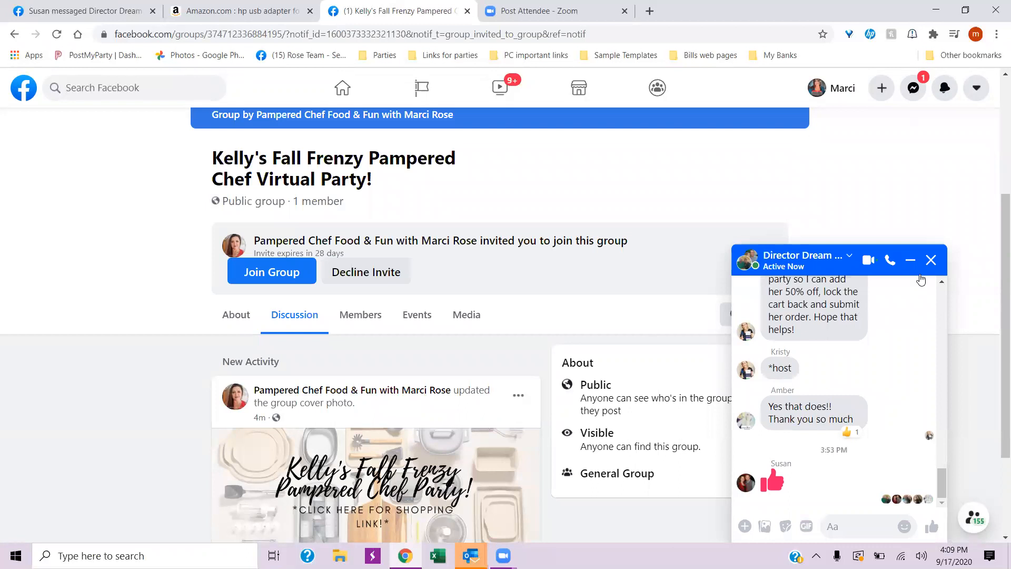
- Close the chat popup and accept the invitation to join the group with the personal profile
click(931, 259)
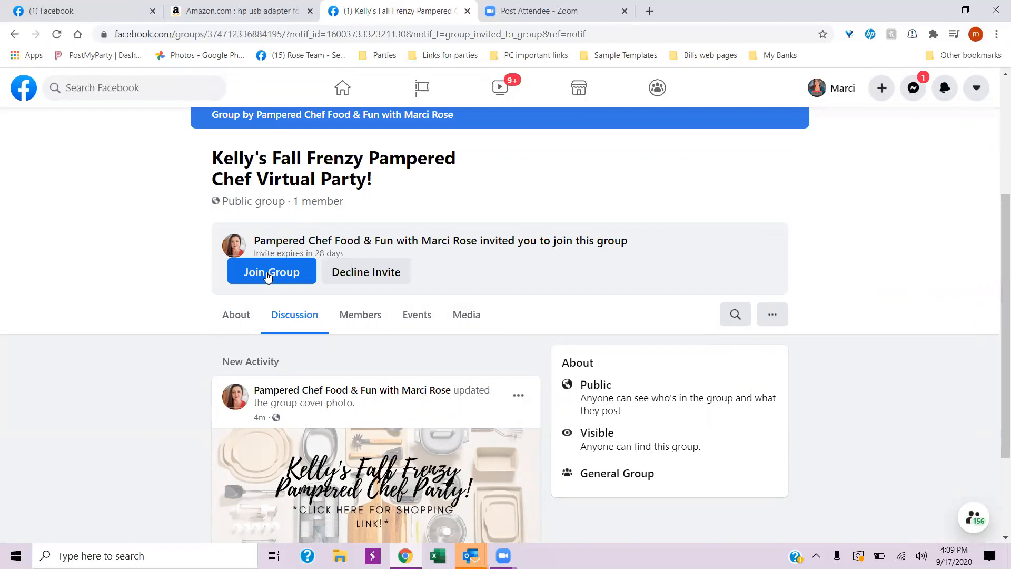
click(268, 274)
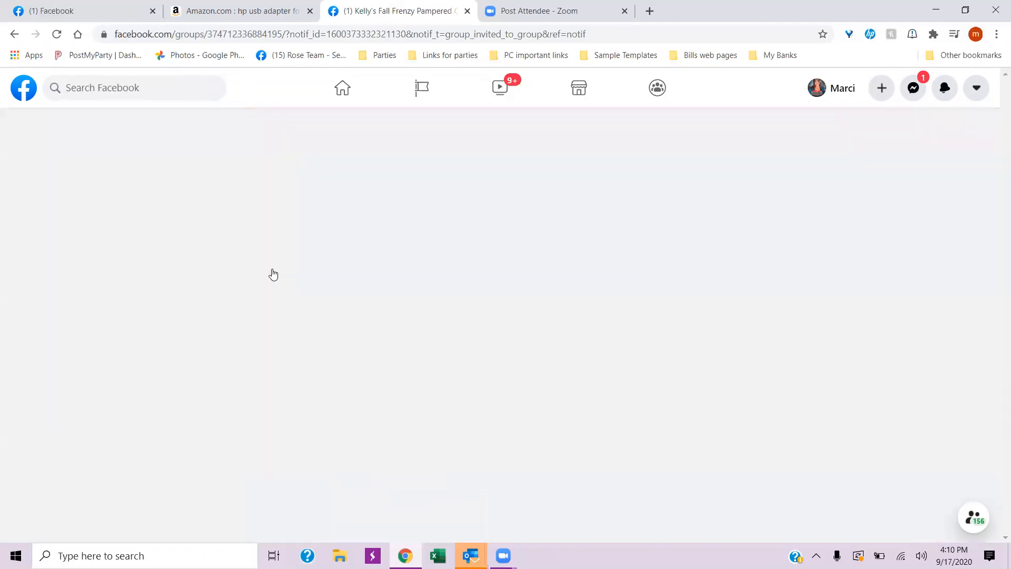
scroll(908, 315, down, 4)
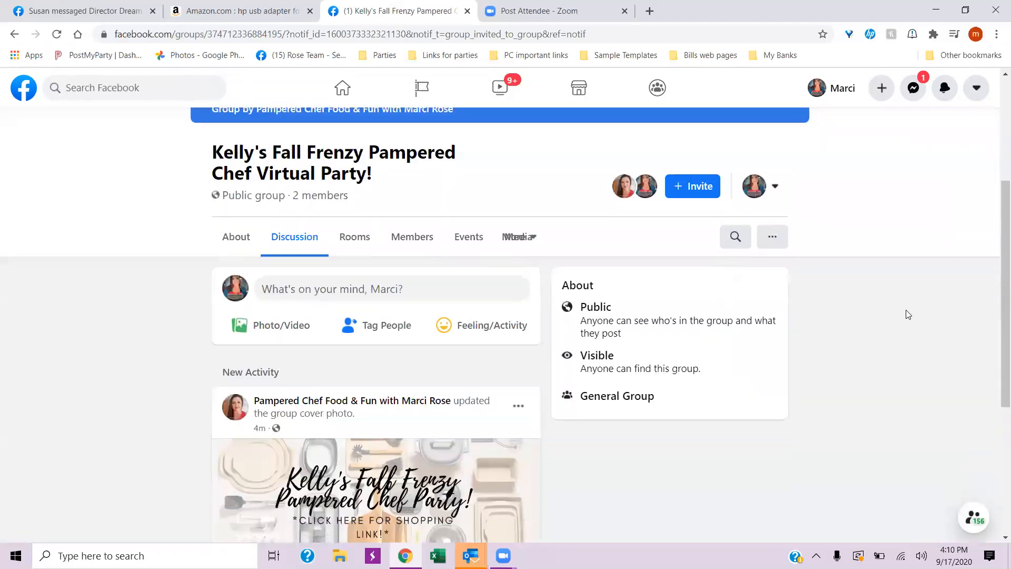
scroll(907, 315, down, 6)
scroll(892, 332, up, 10)
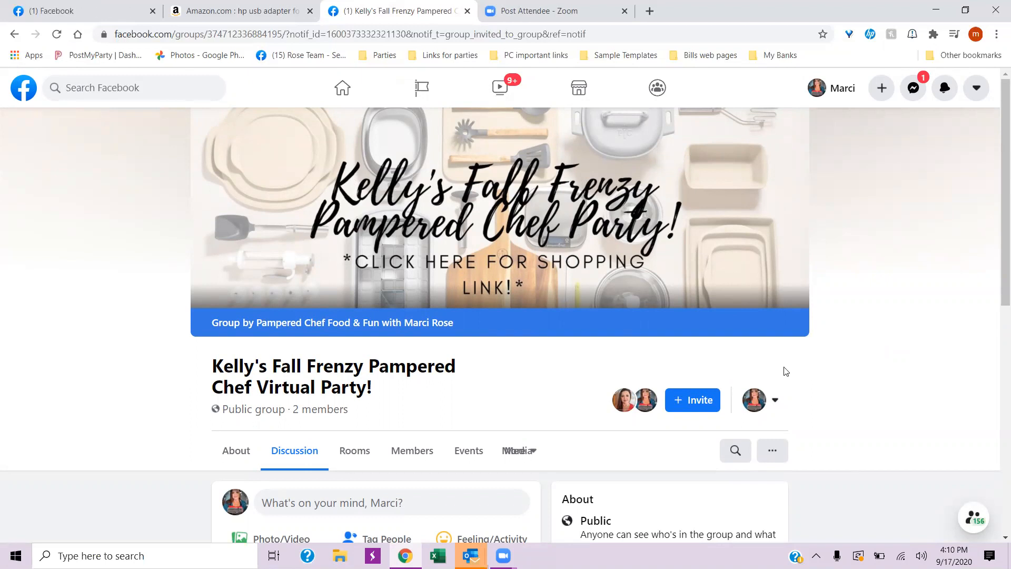
- Switch the identity used in the group back to the Pampered Chef Food & Fun page
click(776, 403)
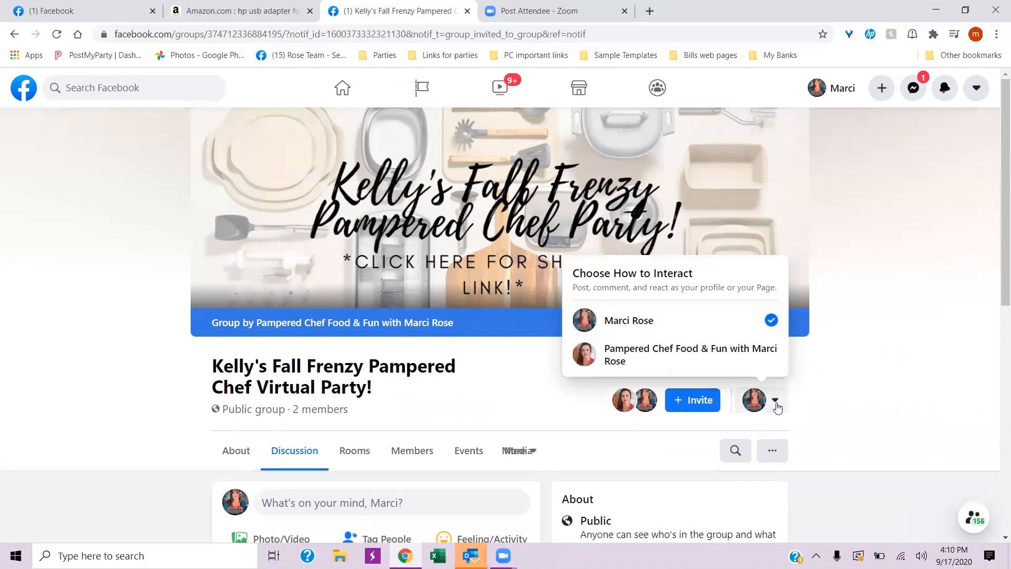
click(683, 354)
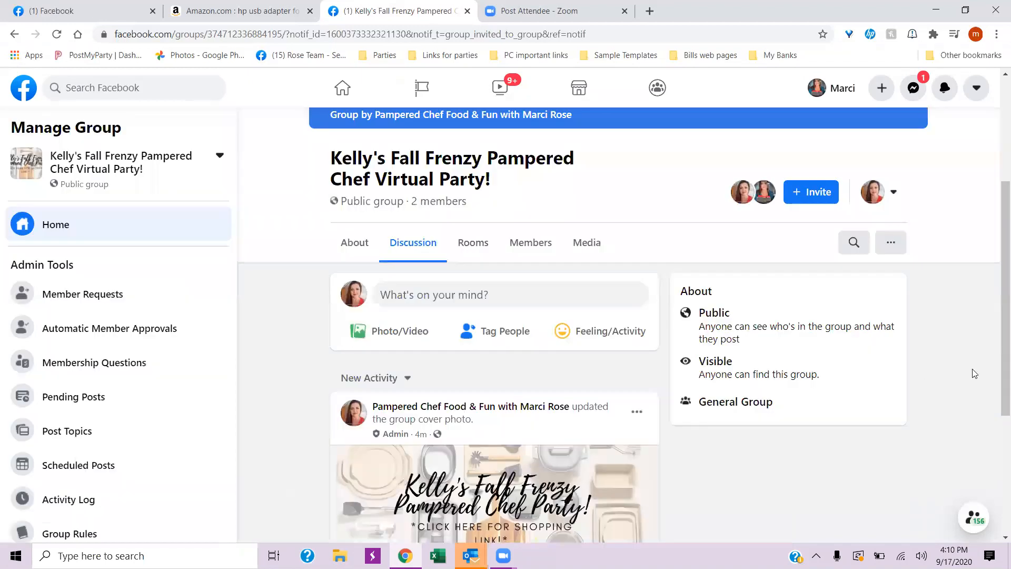
scroll(975, 372, down, 4)
scroll(975, 369, up, 5)
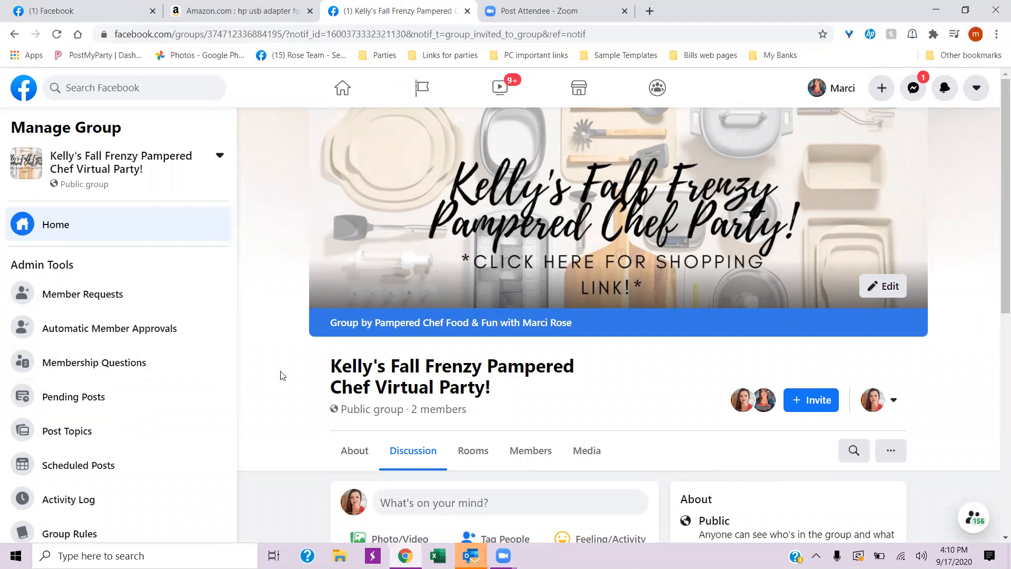
- Open the new party group's settings from its admin tools
scroll(283, 375, down, 3)
scroll(283, 380, up, 3)
scroll(103, 439, down, 3)
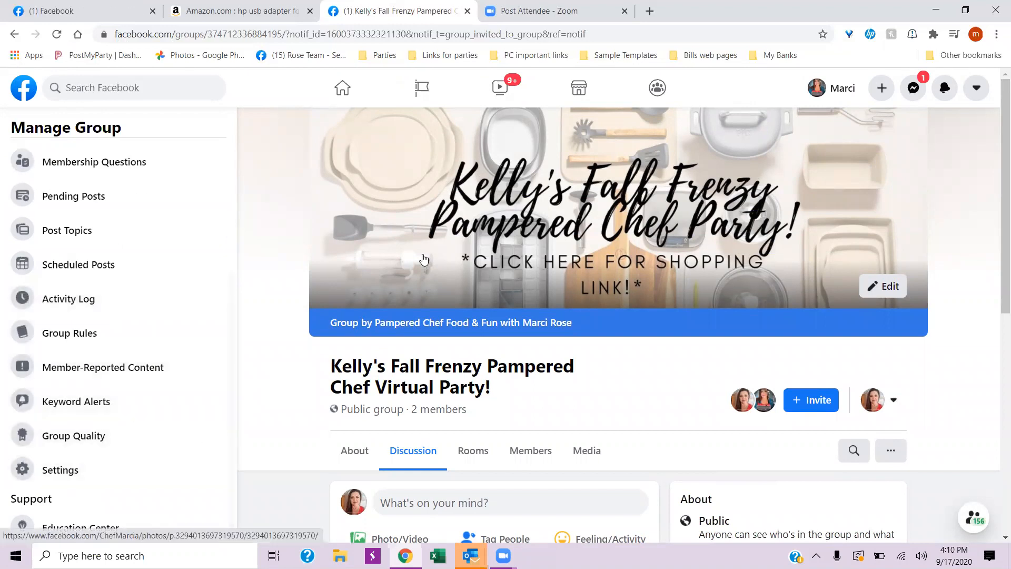
scroll(63, 338, up, 3)
scroll(64, 347, down, 3)
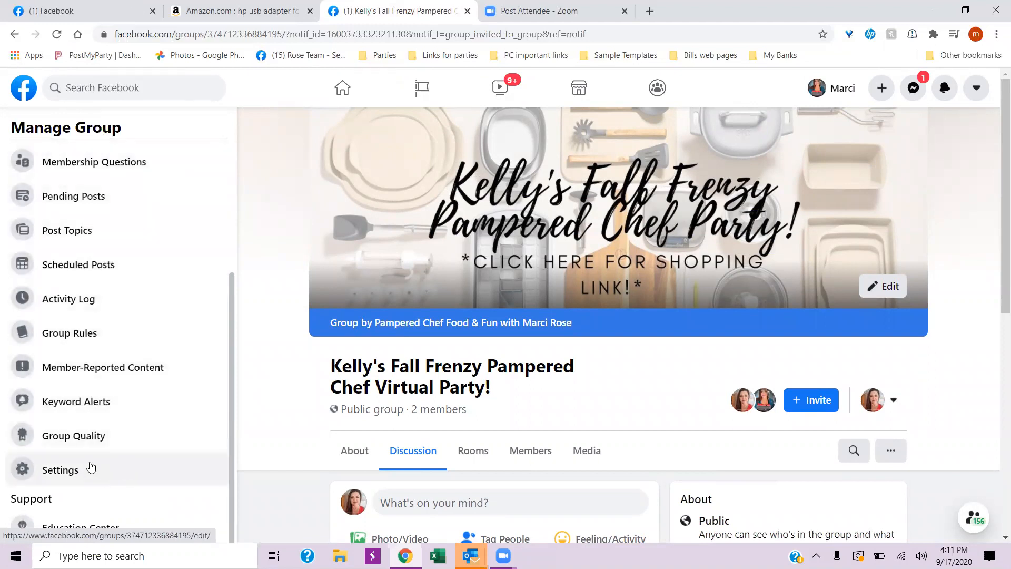
click(59, 472)
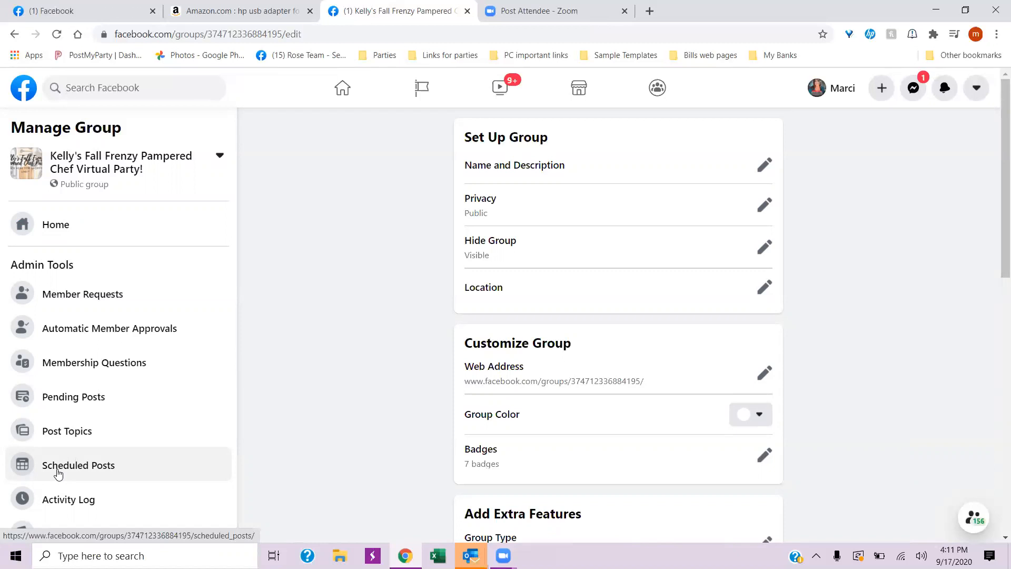
- Open the first bookmarked Fall Frenzy party group in a new tab, dismiss the chat popup and expand its full About description
click(649, 10)
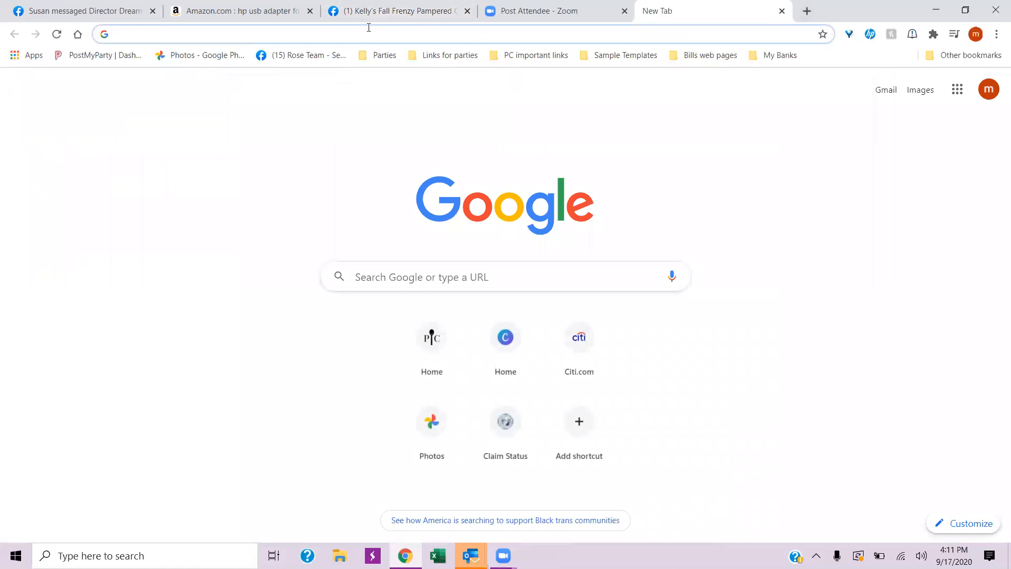
click(377, 56)
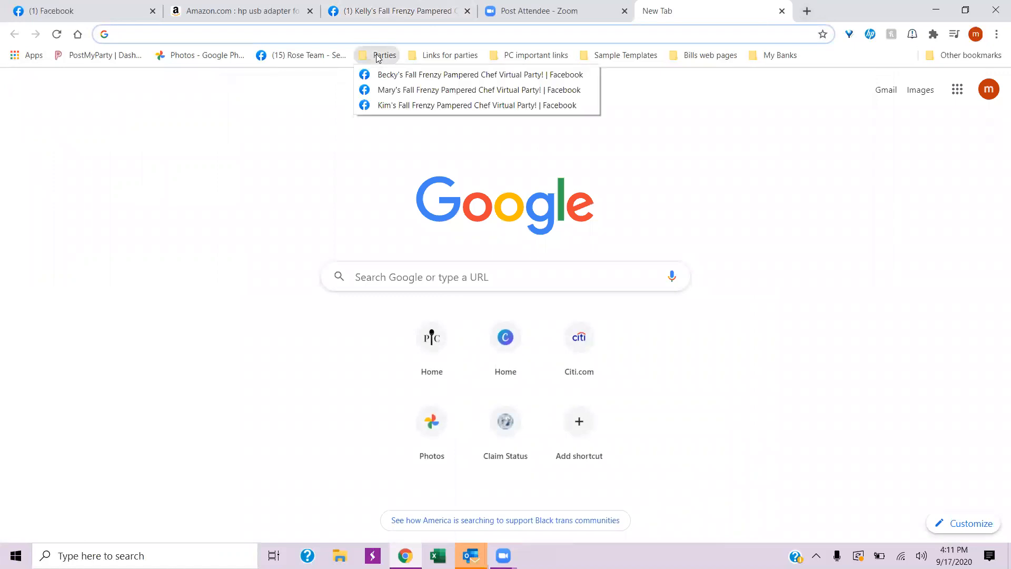
click(384, 75)
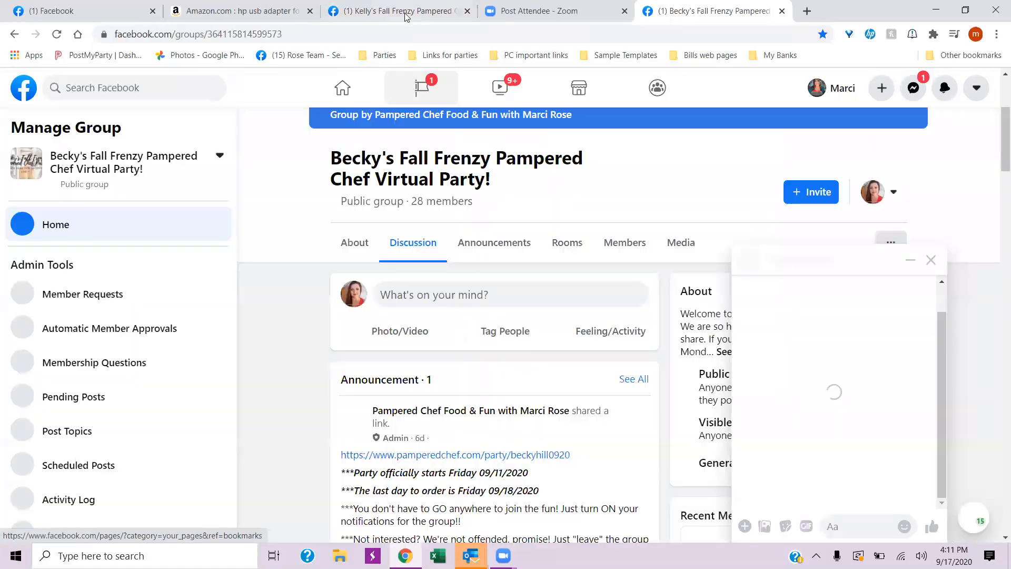
click(931, 258)
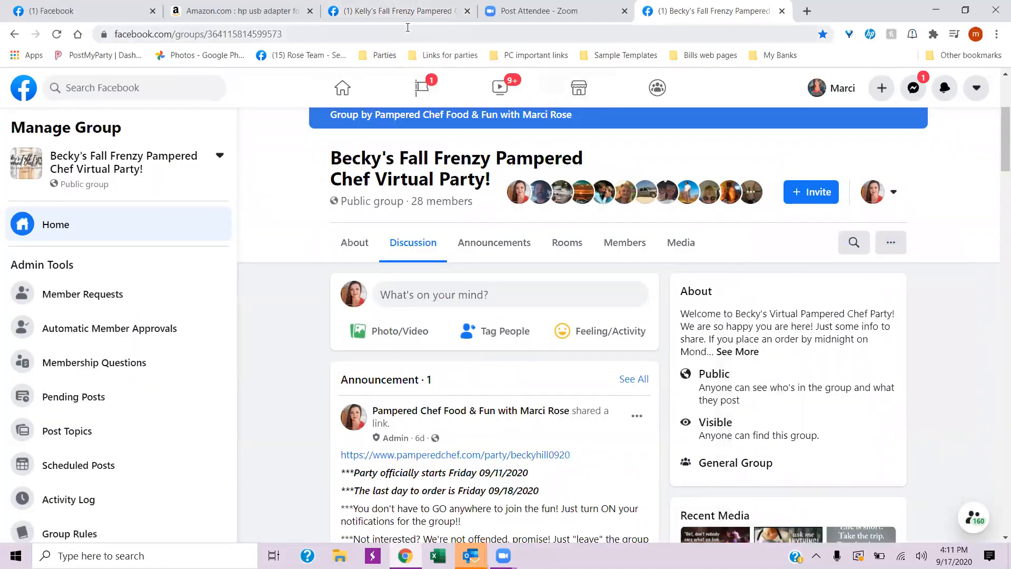
click(738, 351)
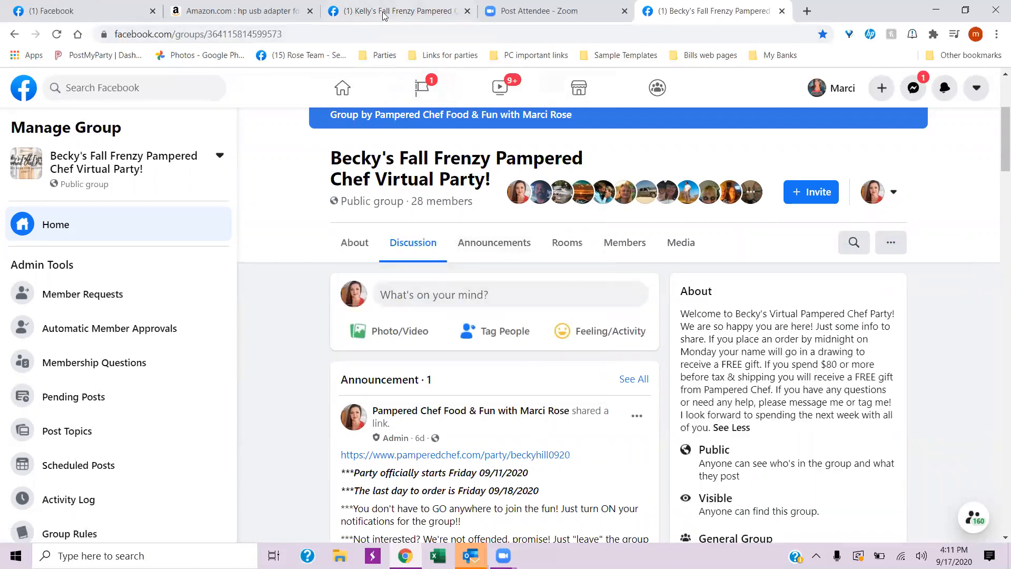
- Return to the new group's settings and review its setup, customization, extra features and membership options
click(382, 13)
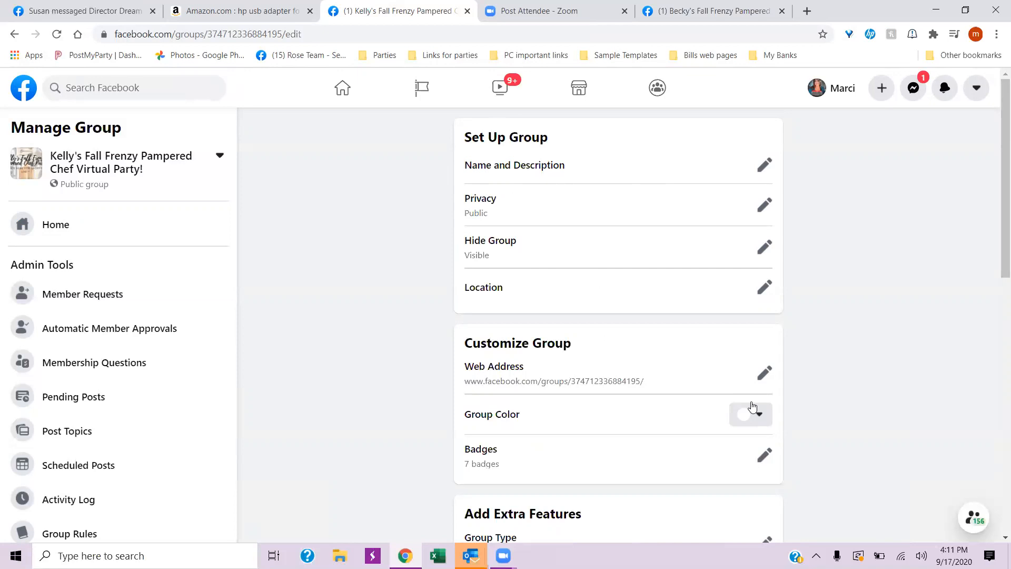
scroll(597, 420, down, 5)
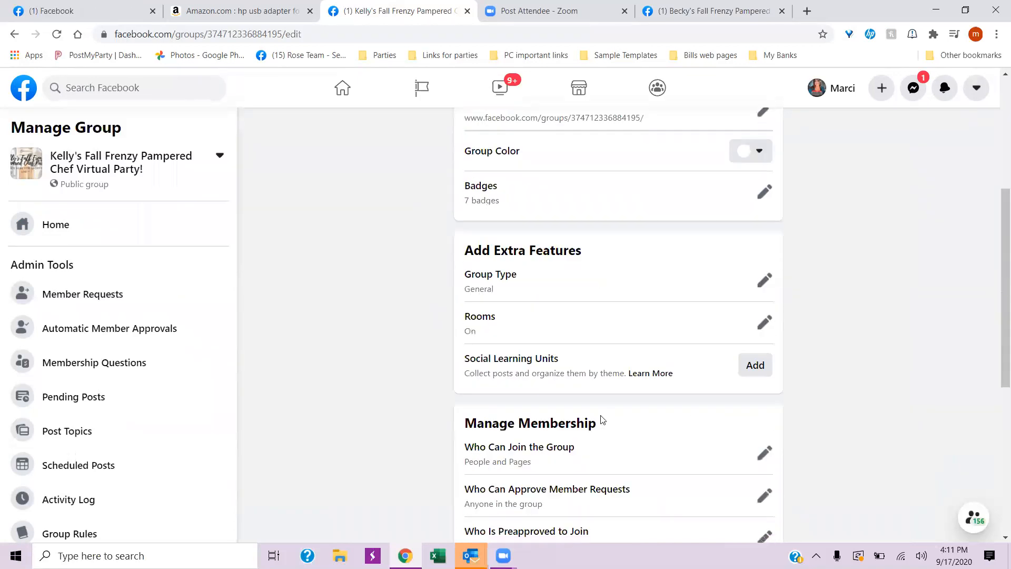
scroll(633, 432, down, 3)
scroll(632, 429, up, 8)
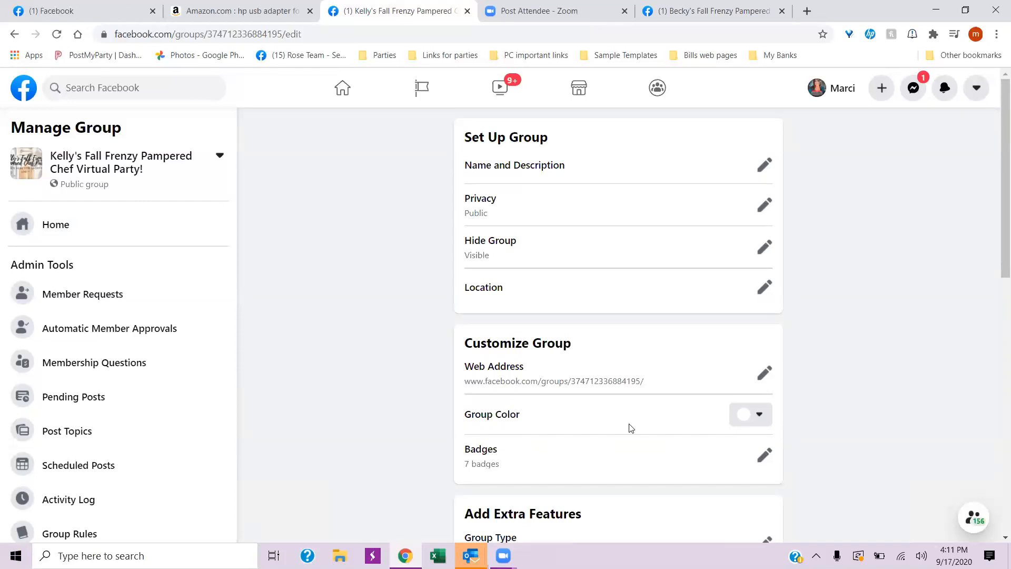
- Go back to the earlier party group and examine its cover, About description and pinned announcement as a model
click(700, 13)
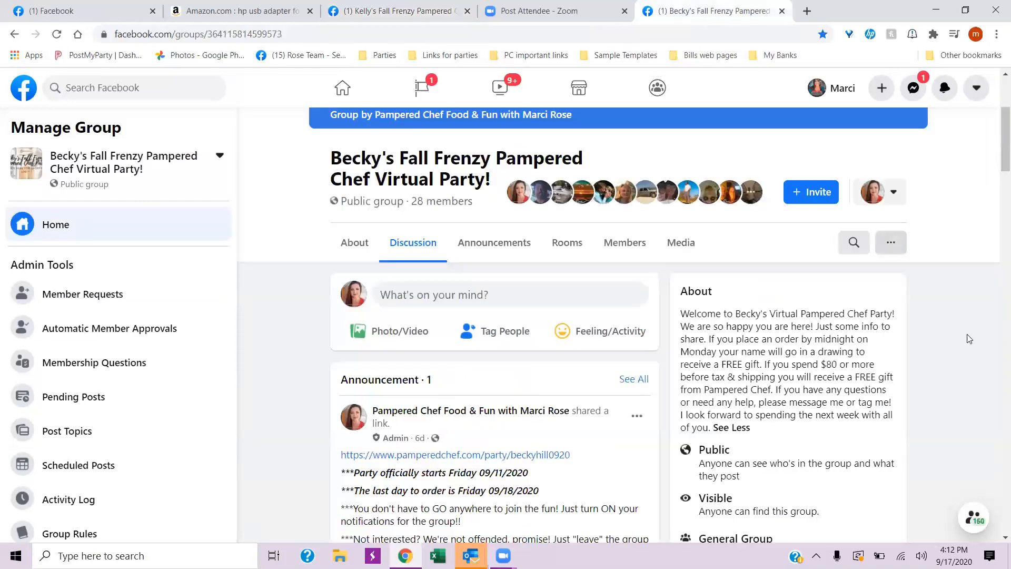
scroll(776, 378, up, 4)
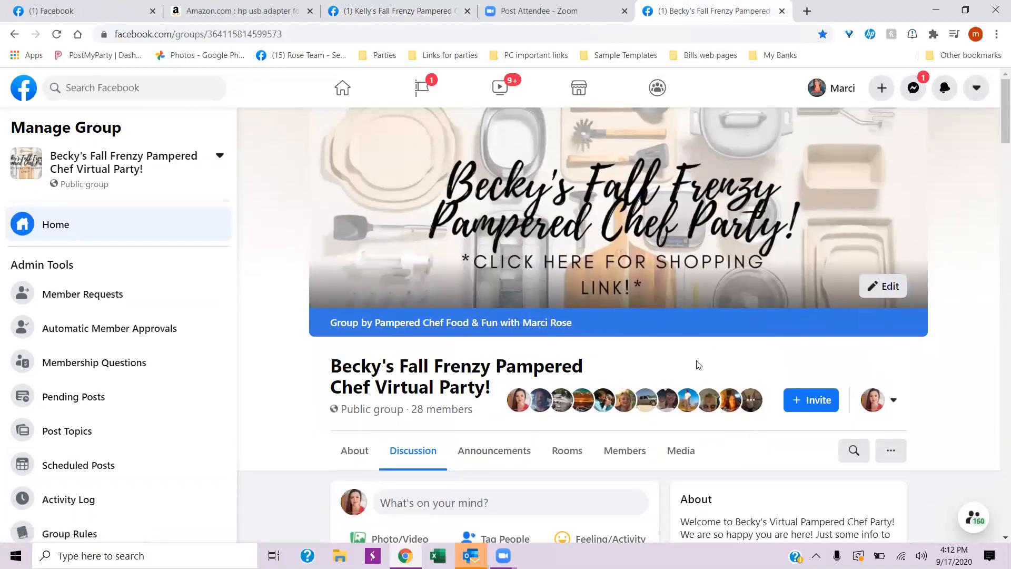
scroll(706, 365, down, 2)
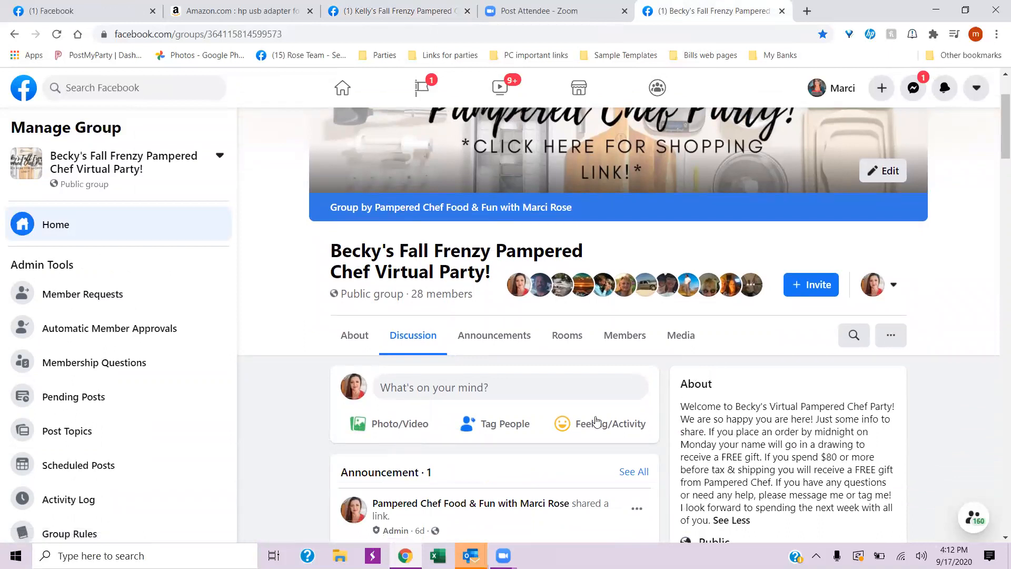
scroll(582, 421, down, 6)
scroll(571, 454, up, 6)
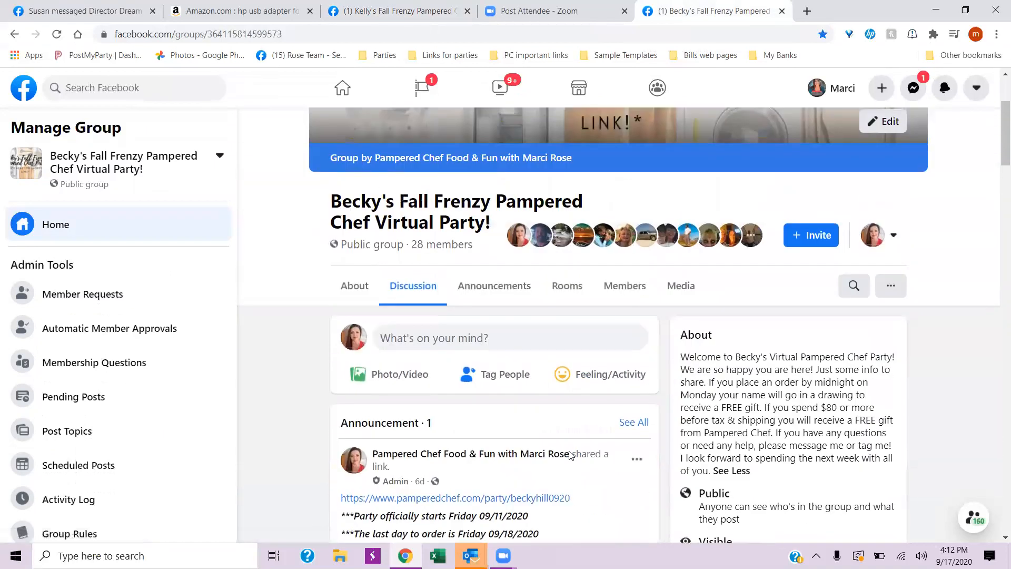
scroll(674, 316, down, 2)
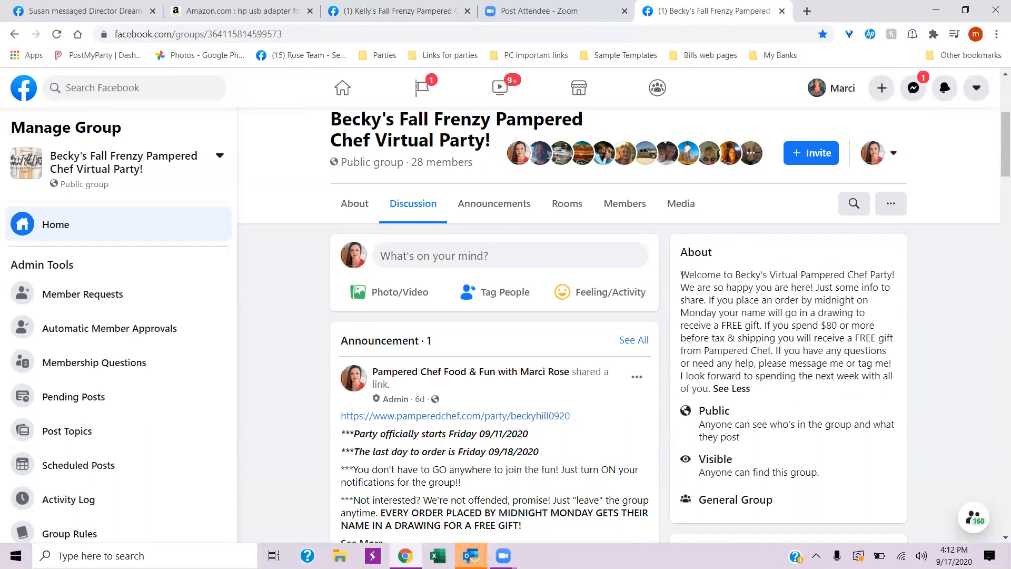
scroll(747, 497, up, 5)
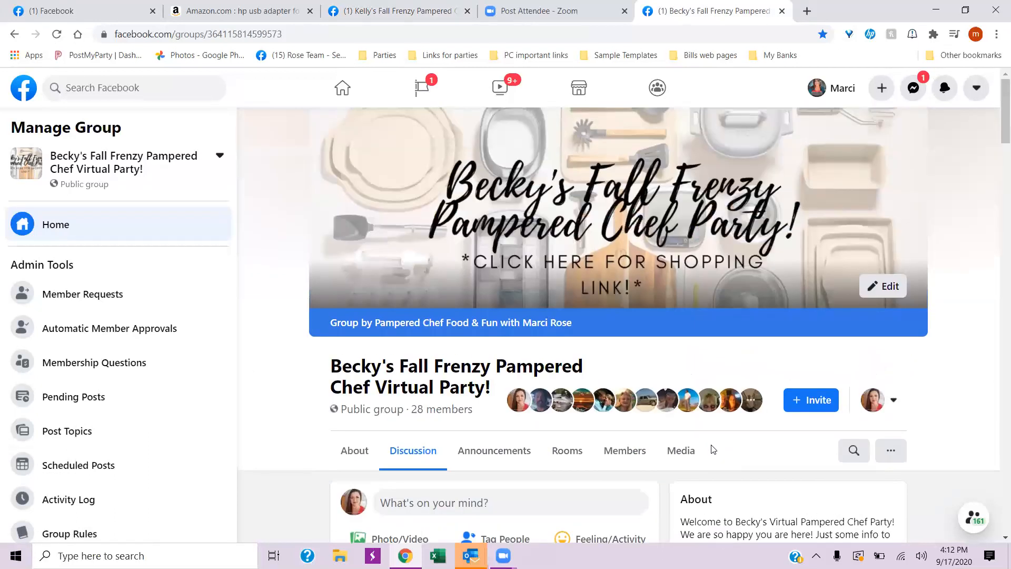
scroll(711, 447, down, 4)
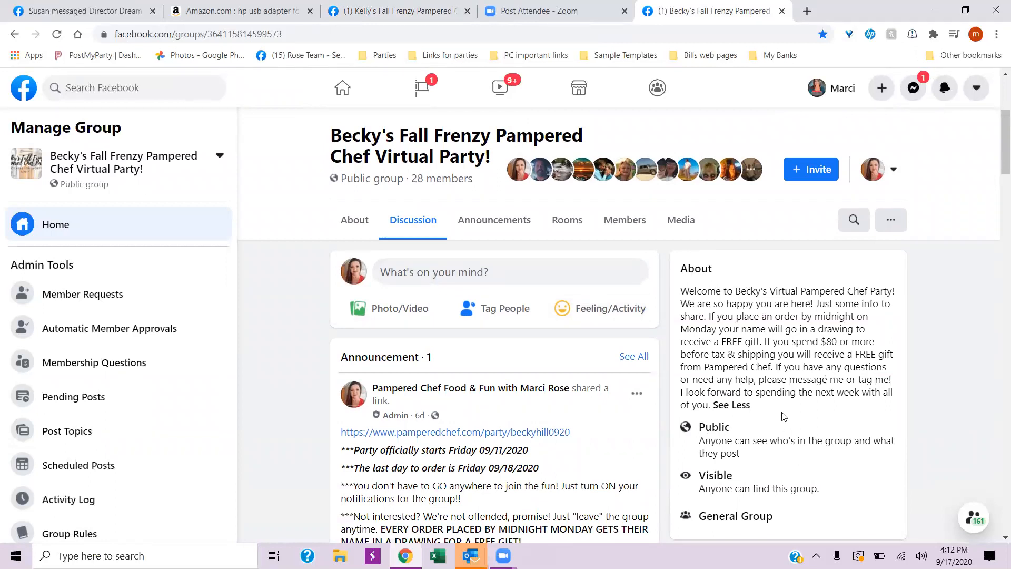
scroll(712, 385, down, 1)
scroll(712, 386, down, 1)
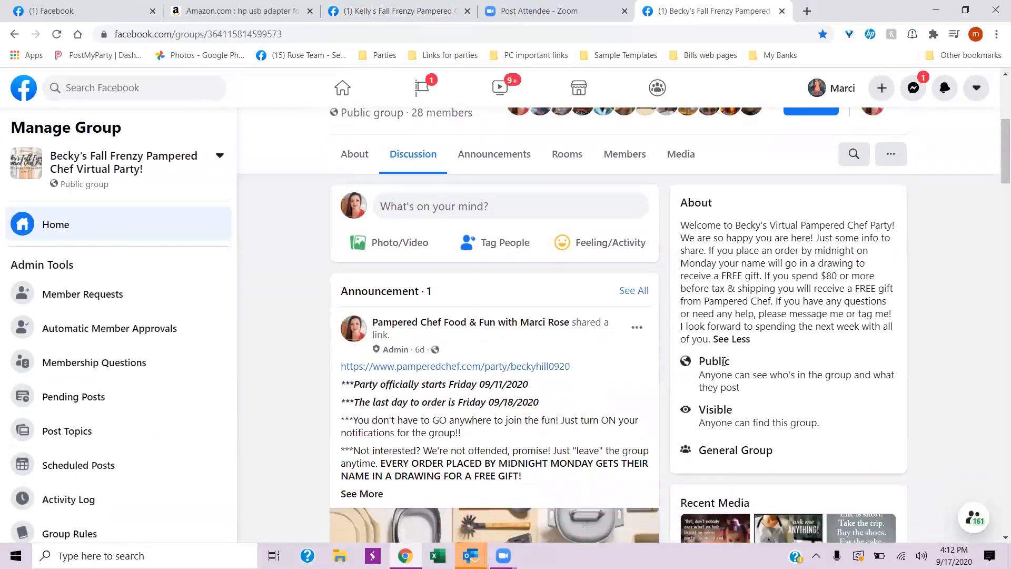
scroll(764, 442, down, 1)
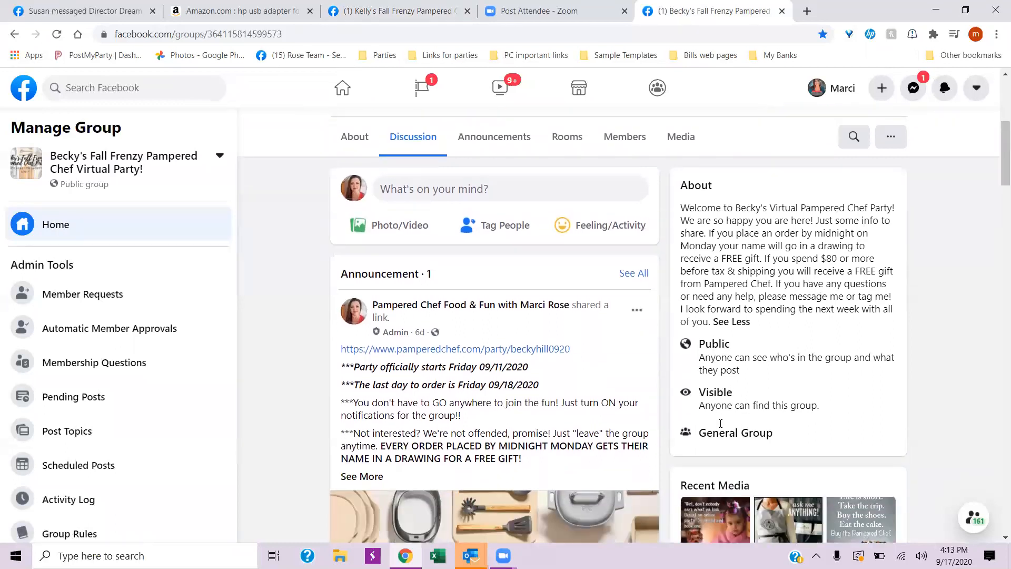
- Copy the full welcome text from the earlier party group's About description
scroll(820, 440, up, 3)
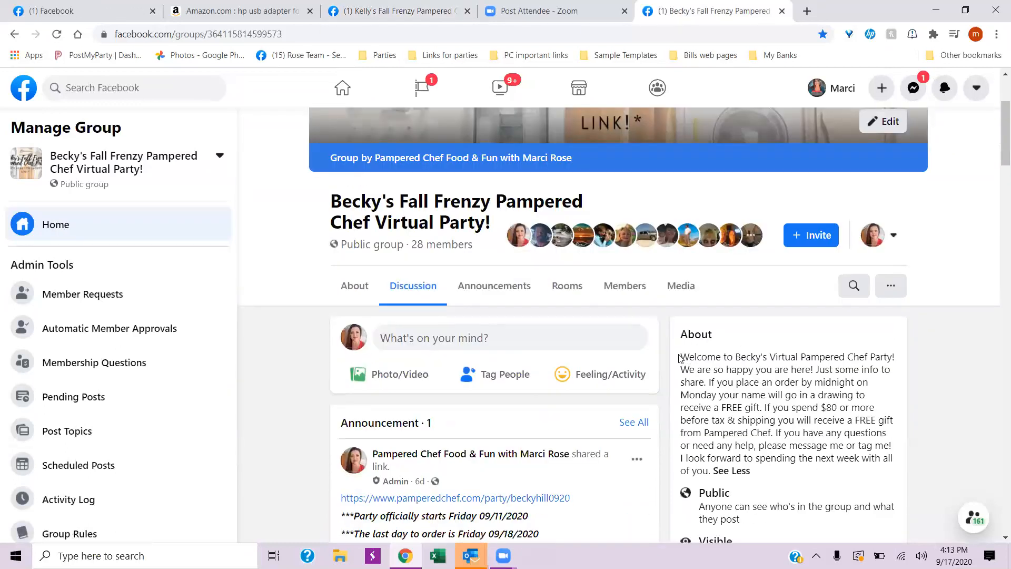
drag(682, 359, 712, 470)
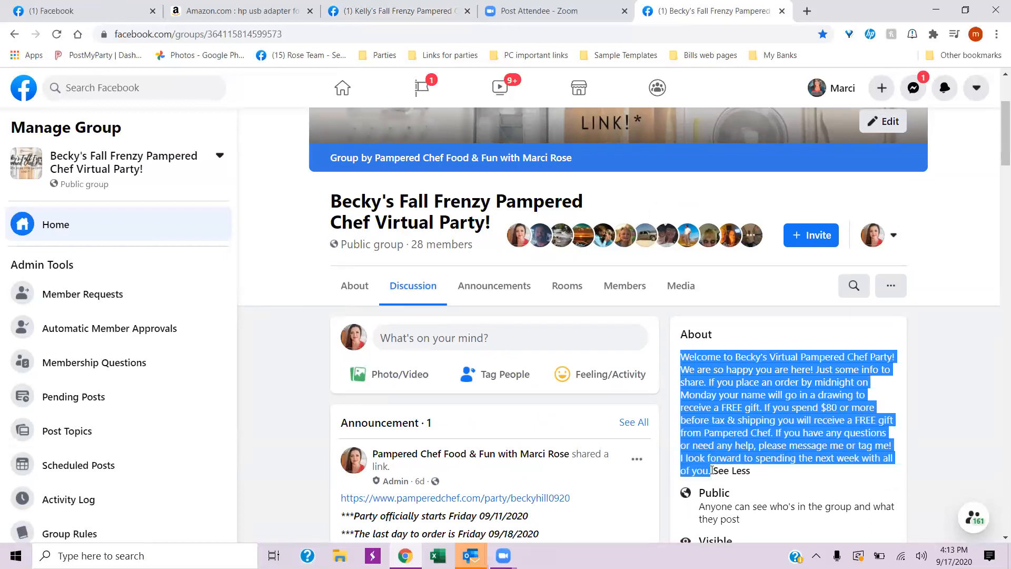
right_click(726, 396)
click(741, 398)
scroll(735, 411, up, 3)
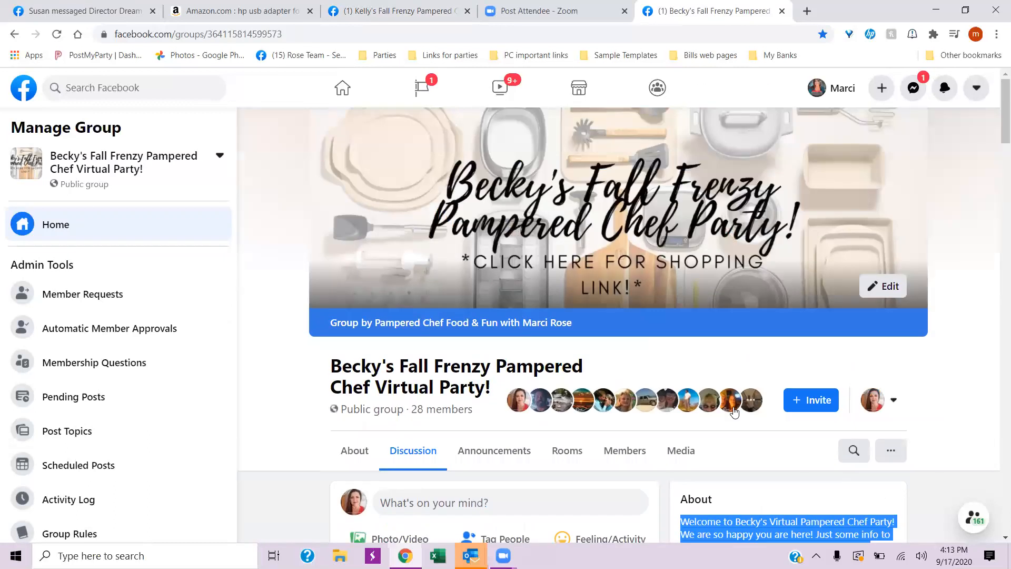
- Return to the new party group's settings and paste the copied welcome text as its description
click(400, 12)
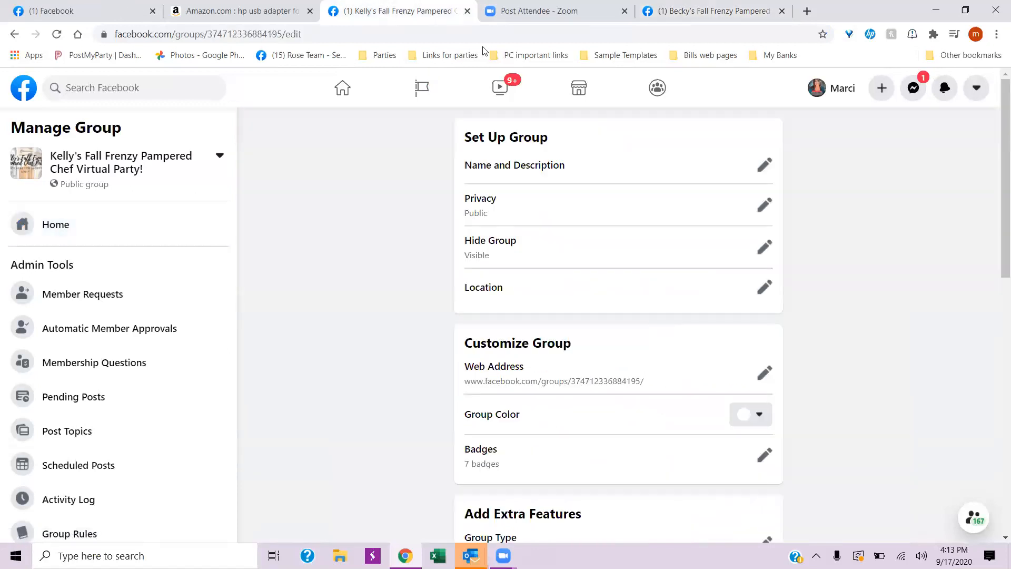
click(765, 167)
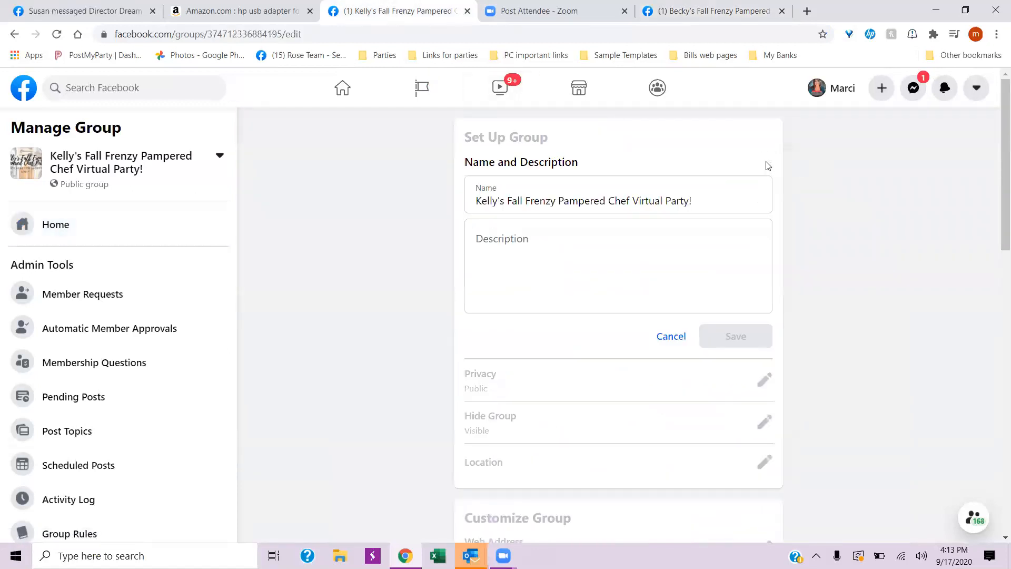
right_click(502, 240)
click(530, 337)
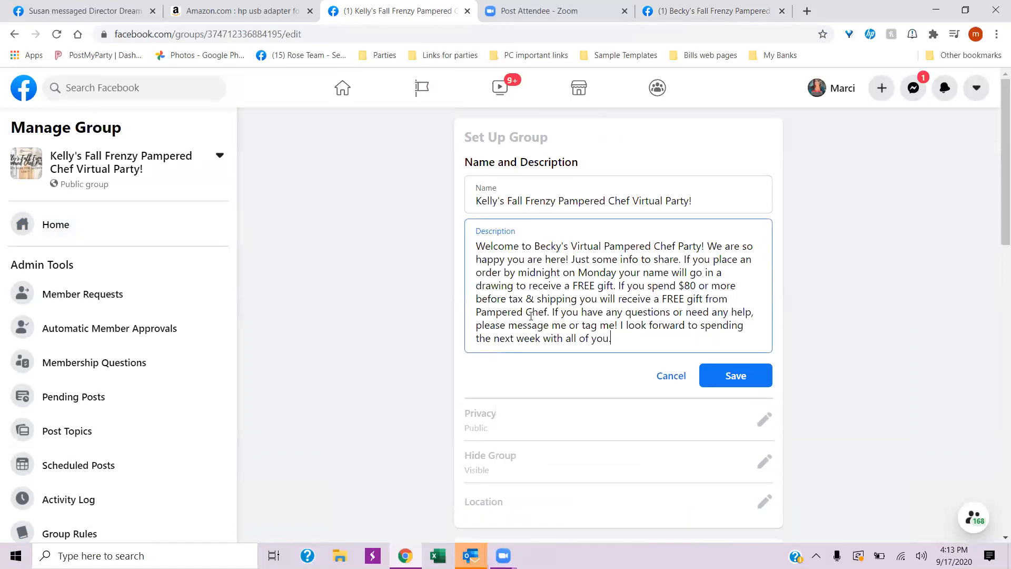
- Replace the previous host's name in the description with the new host's first name and save the description
drag(561, 246, 536, 246)
text(Kelly)
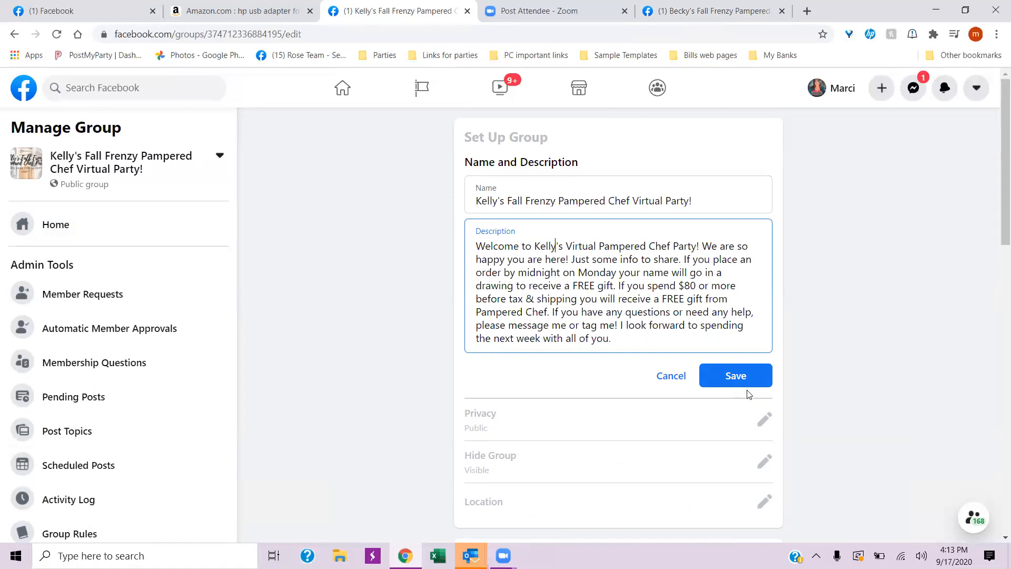
click(740, 375)
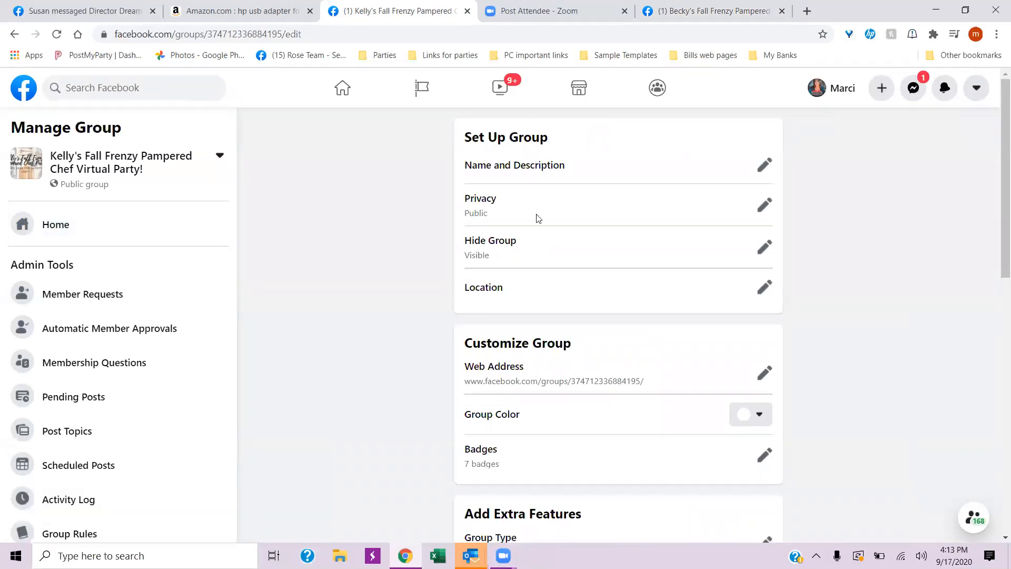
- Set the group color to the first, lightest blue in the palette and save it
scroll(666, 294, down, 3)
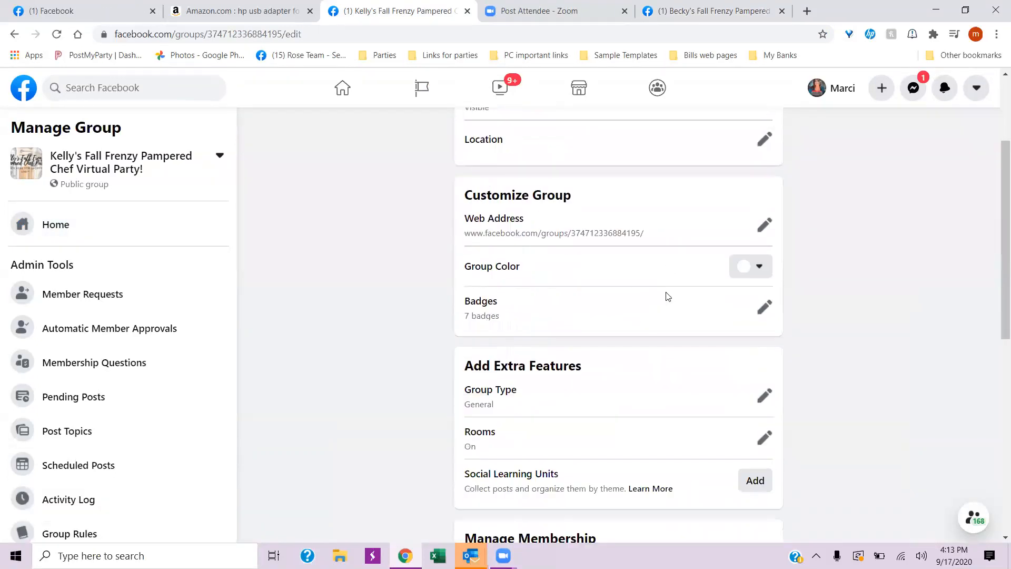
click(759, 267)
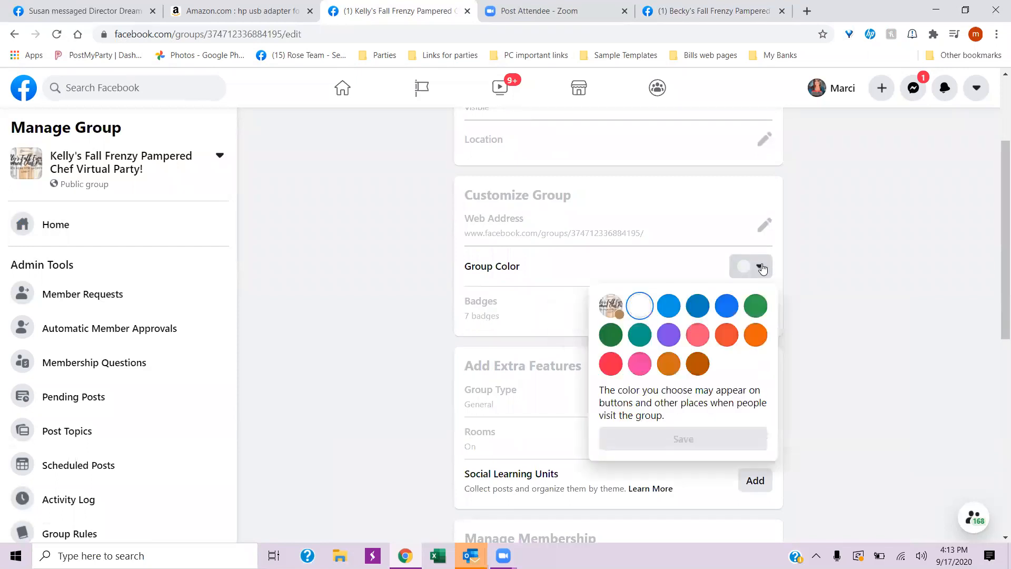
click(668, 305)
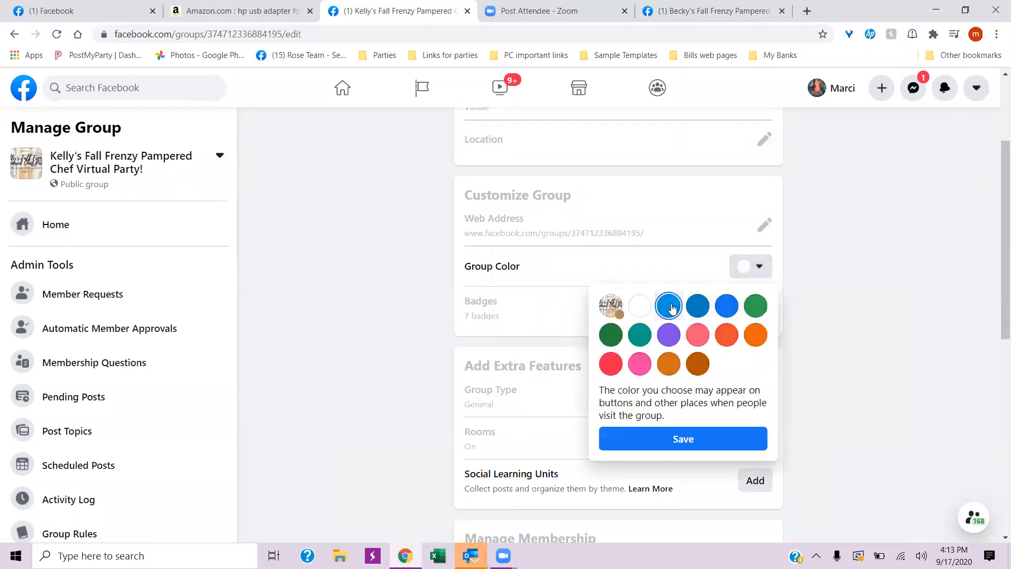
click(693, 436)
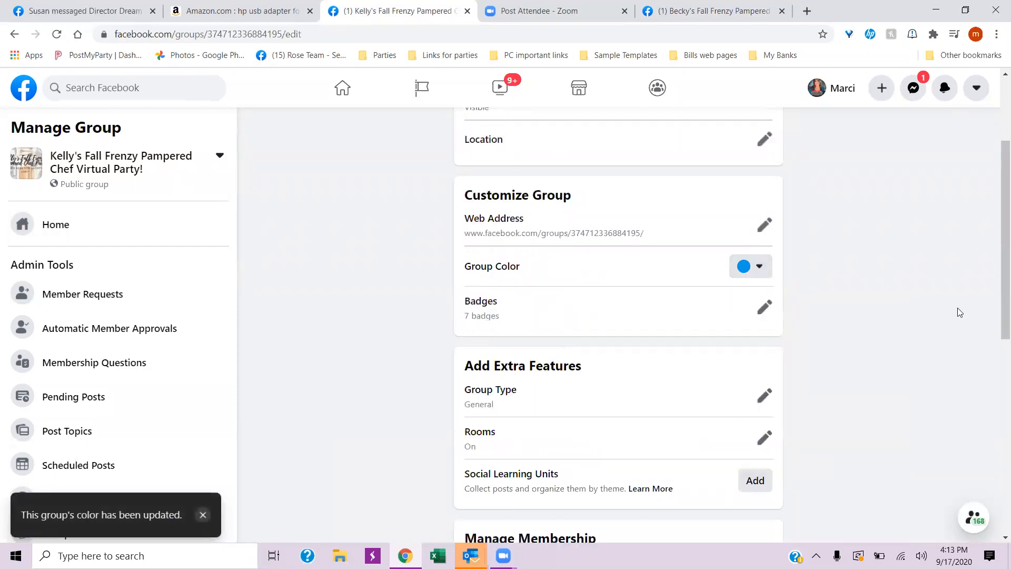
- Review the group's extra features, membership and discussion settings
scroll(868, 340, down, 3)
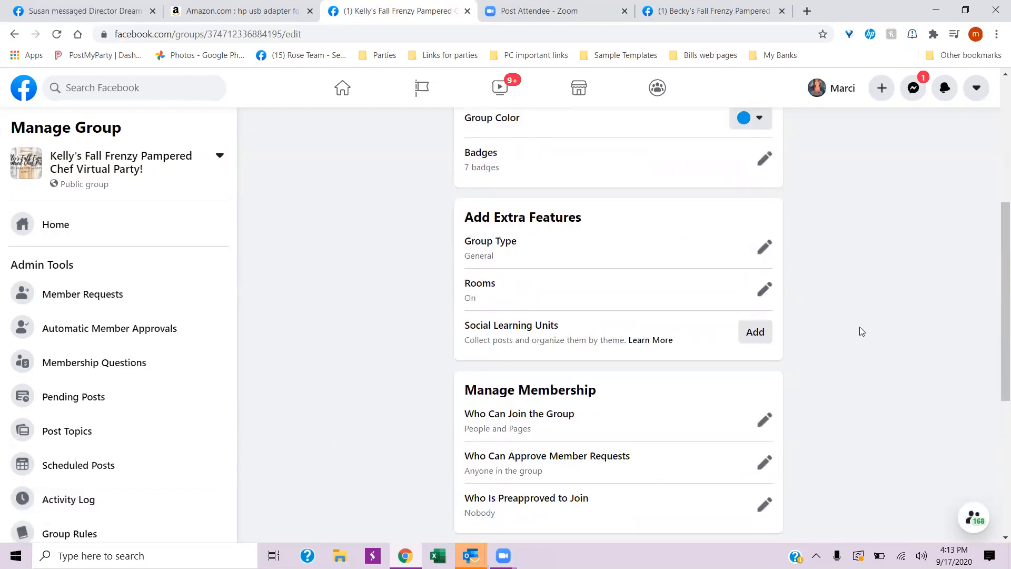
scroll(856, 329, down, 3)
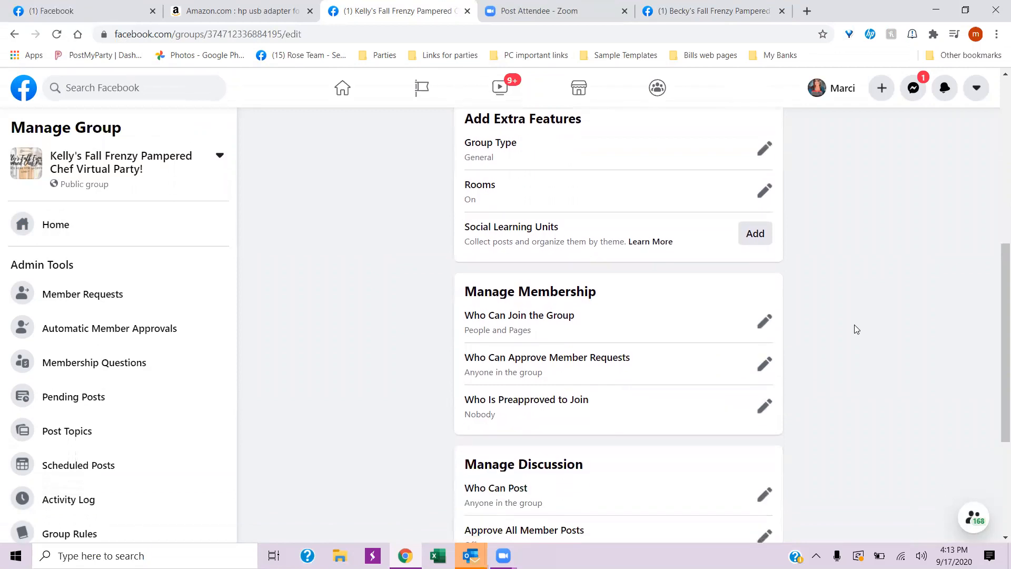
scroll(867, 316, down, 2)
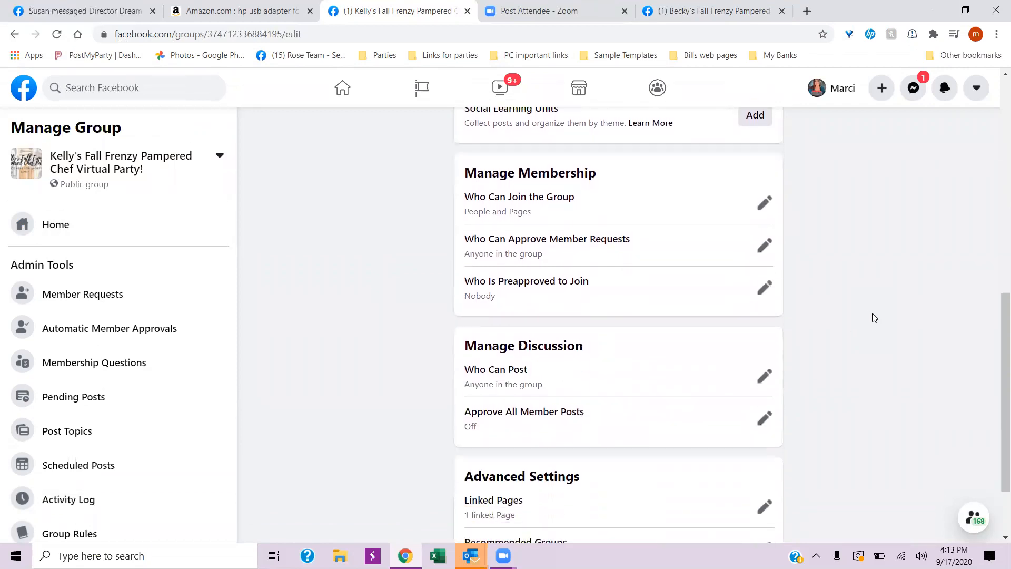
scroll(874, 316, up, 10)
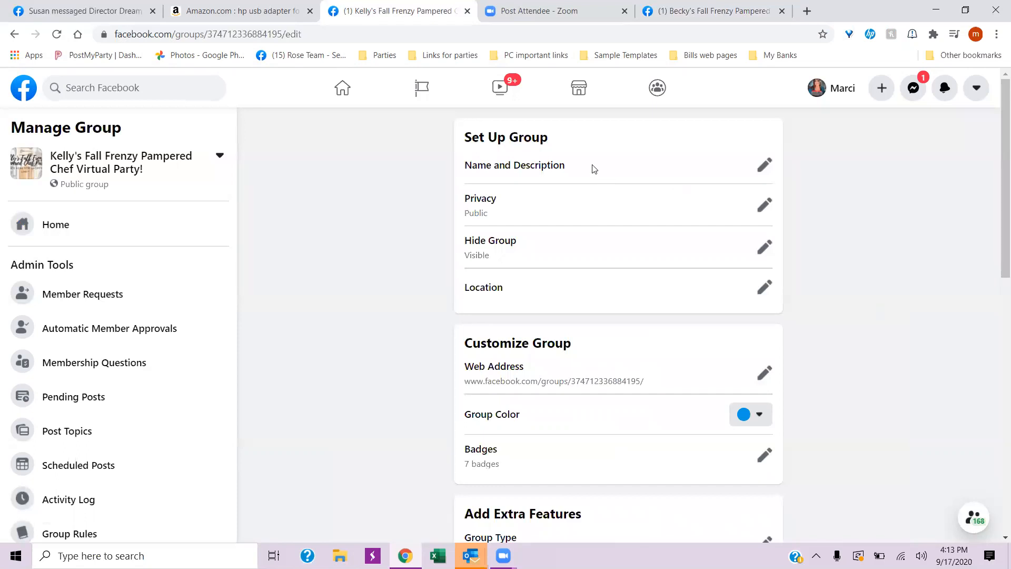
- Reopen the group's name and description to check them, look through the remaining settings and reload the page to leave editing
click(764, 164)
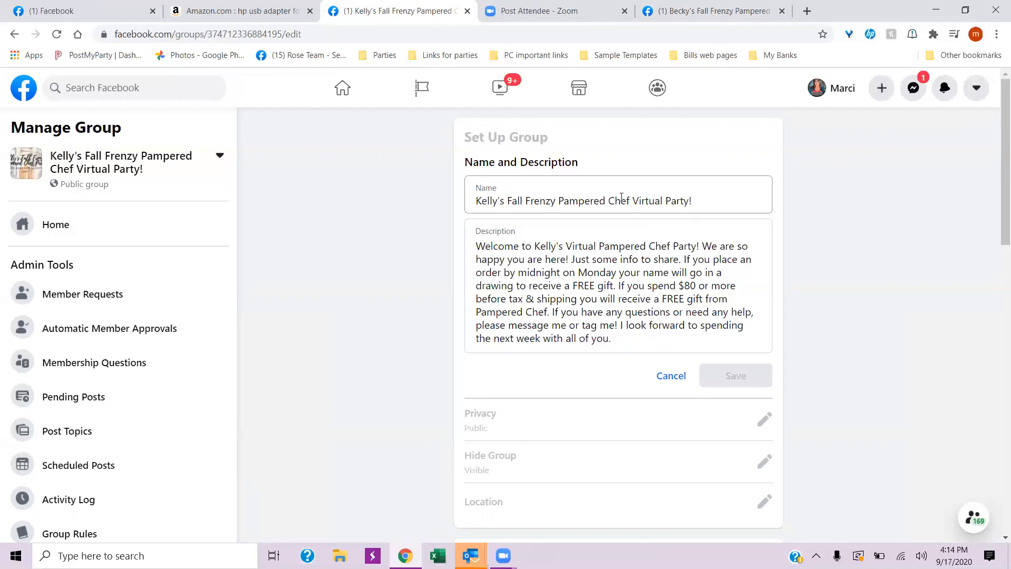
click(706, 200)
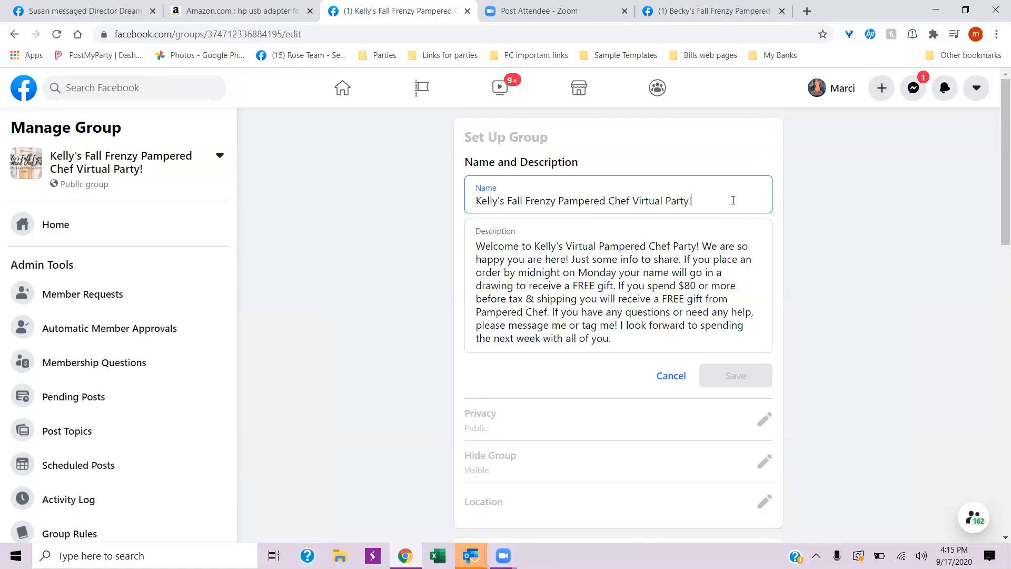
scroll(871, 329, down, 10)
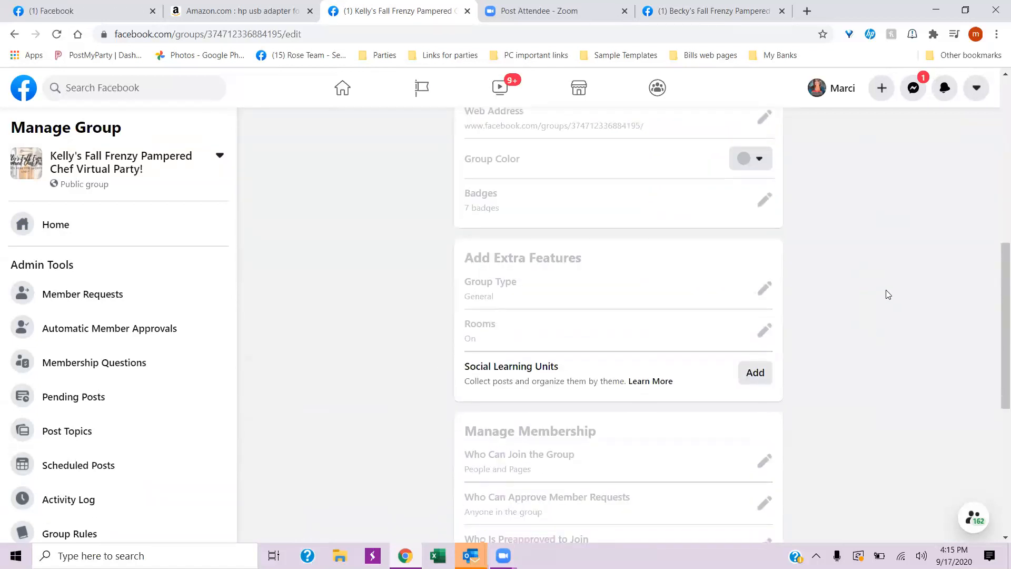
scroll(886, 293, down, 3)
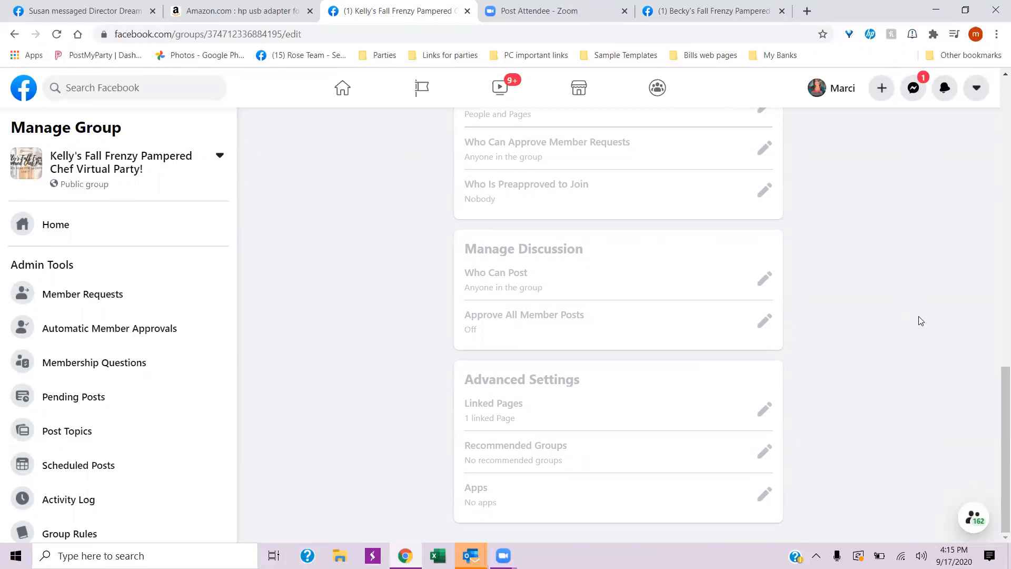
scroll(996, 304, up, 1)
drag(997, 304, 978, 61)
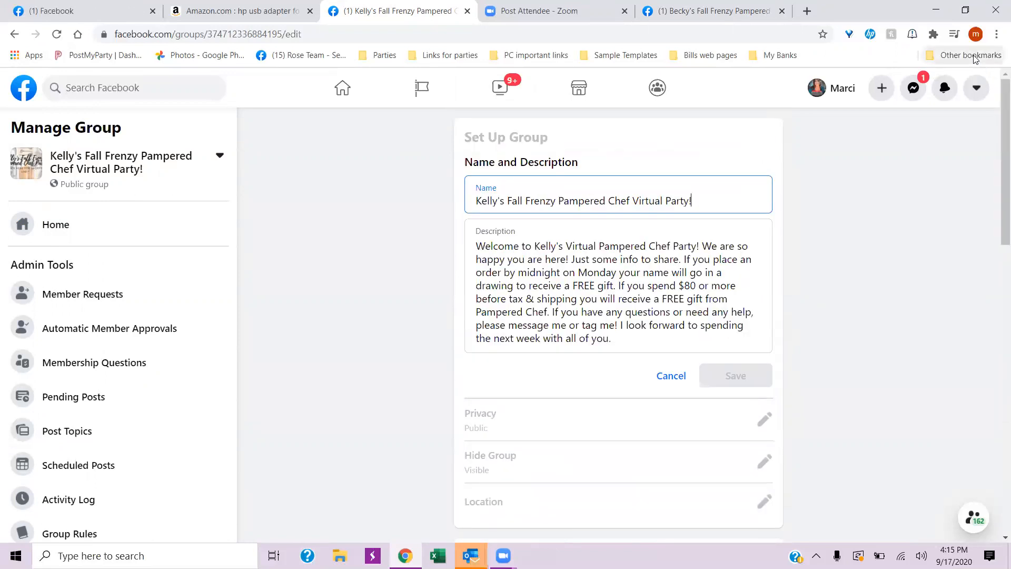
scroll(911, 335, down, 13)
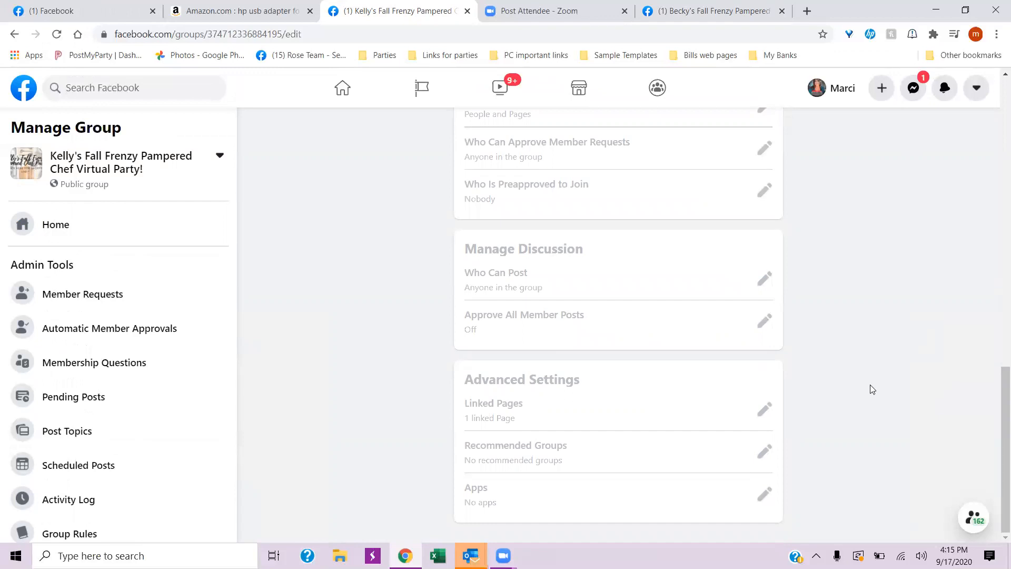
right_click(866, 363)
click(887, 228)
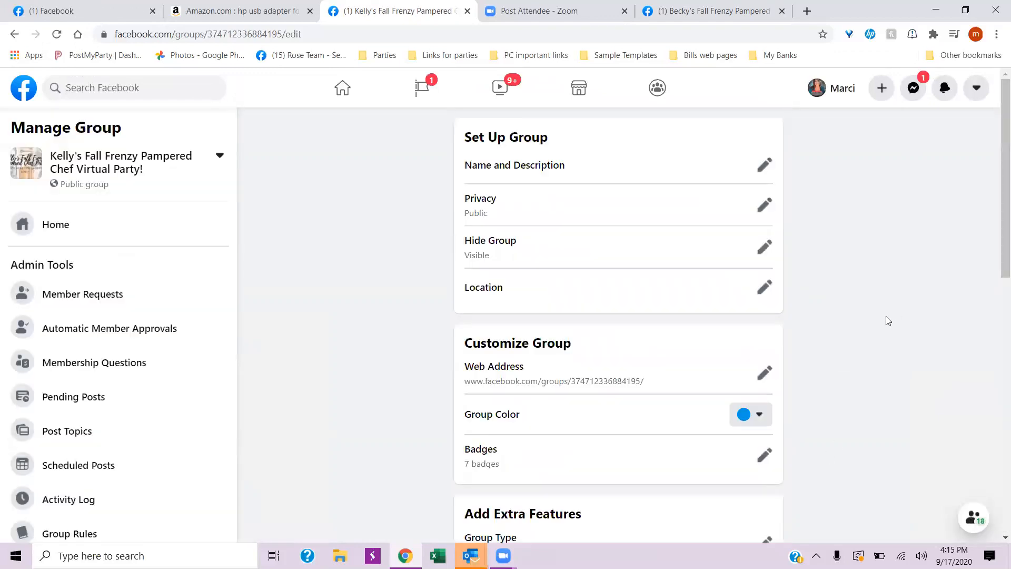
- Check the group's advanced settings, then reload the settings page and close the chat popup
scroll(888, 320, down, 8)
scroll(887, 320, down, 2)
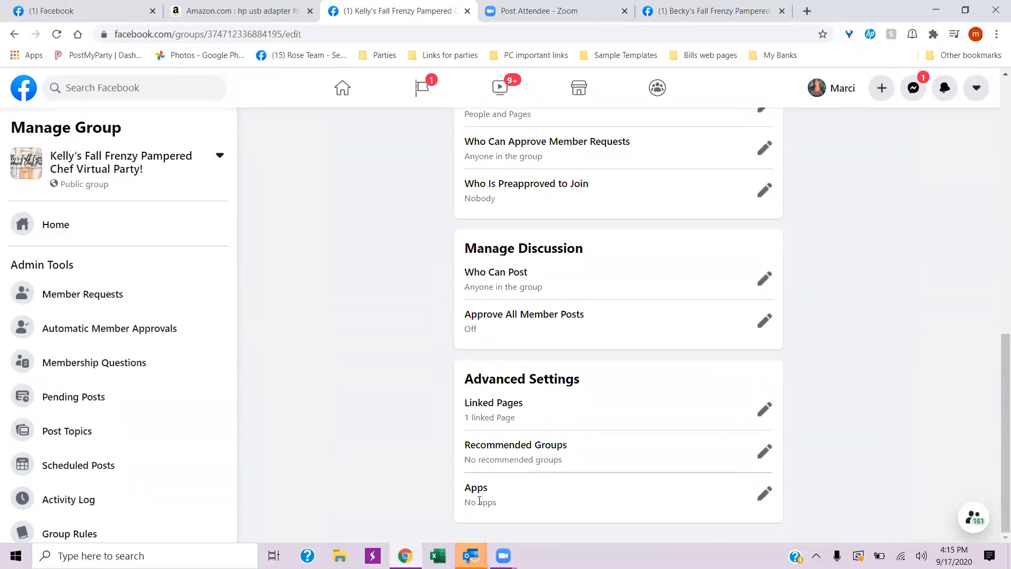
scroll(824, 345, up, 15)
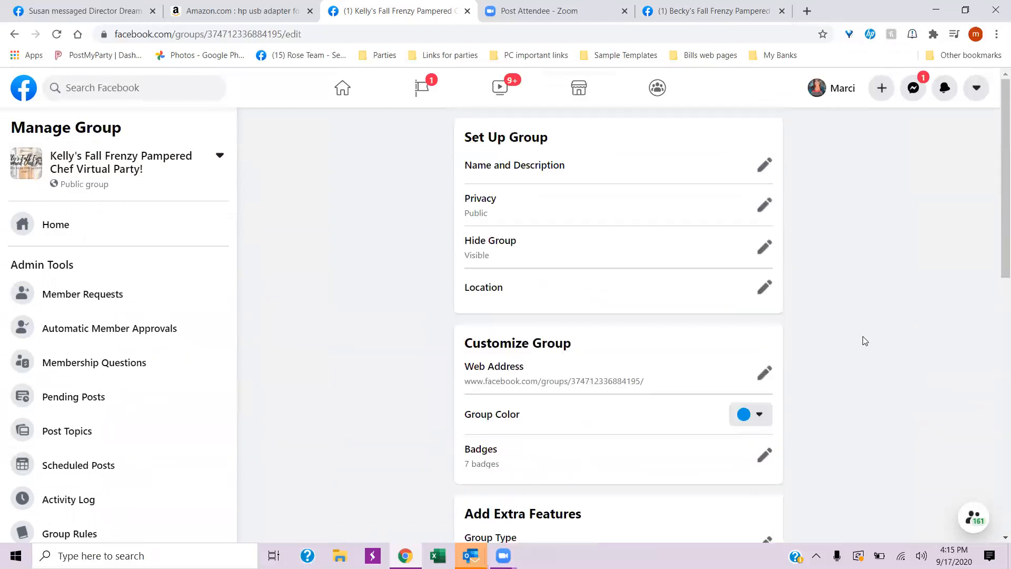
right_click(871, 269)
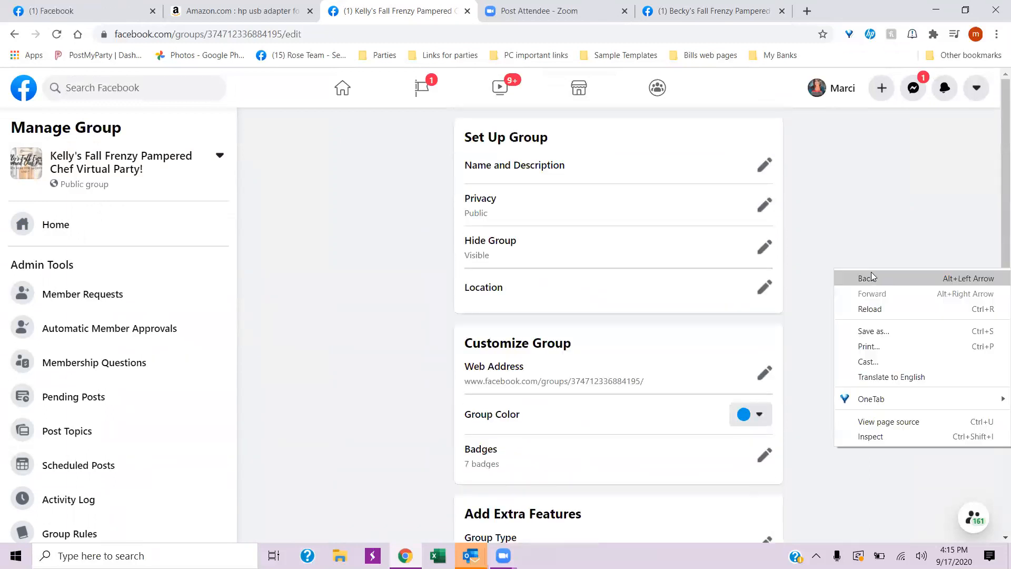
click(886, 309)
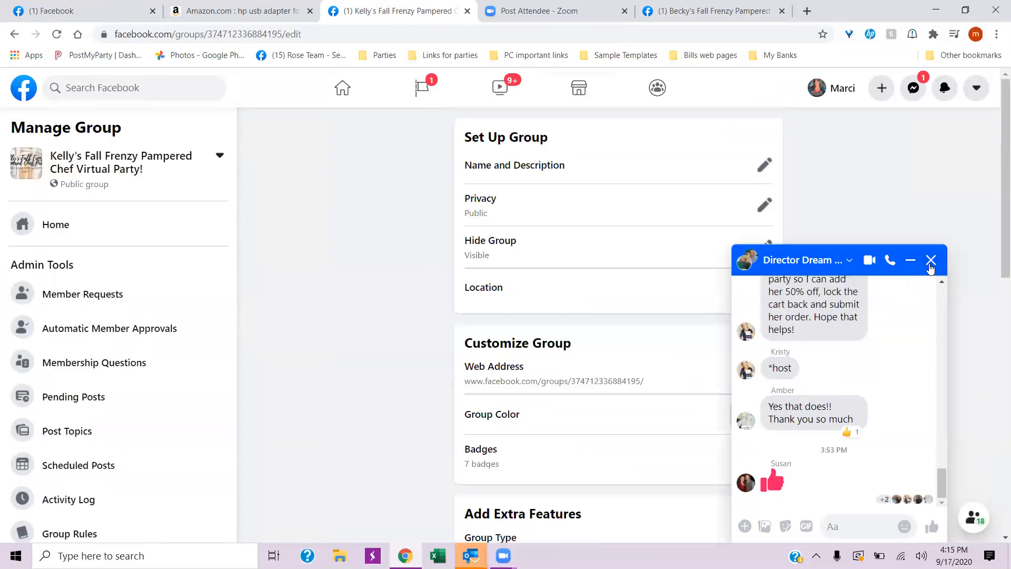
click(932, 258)
- Open the group's Apps setting and go to the catalog of apps that can be added
scroll(892, 311, down, 15)
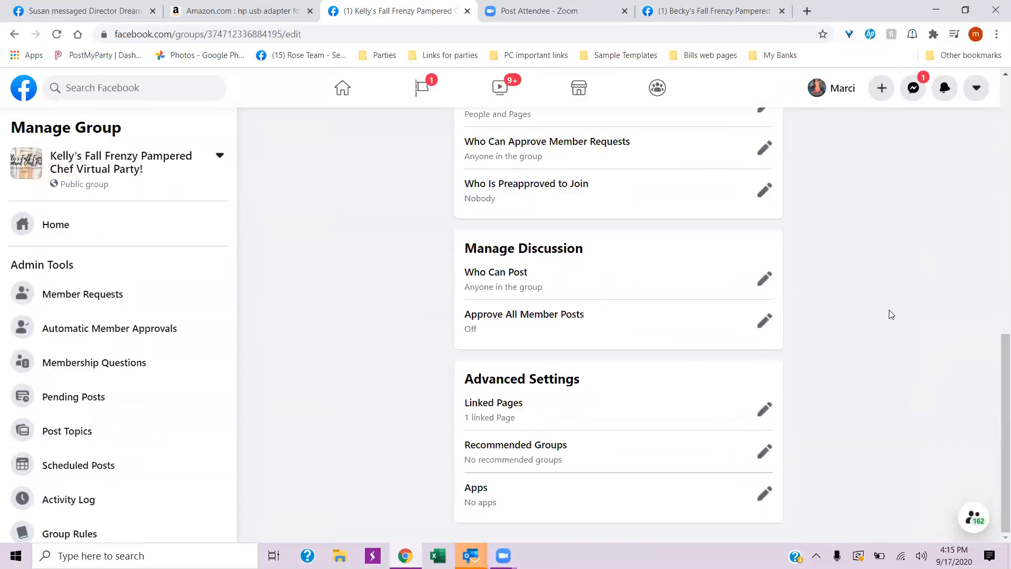
click(768, 494)
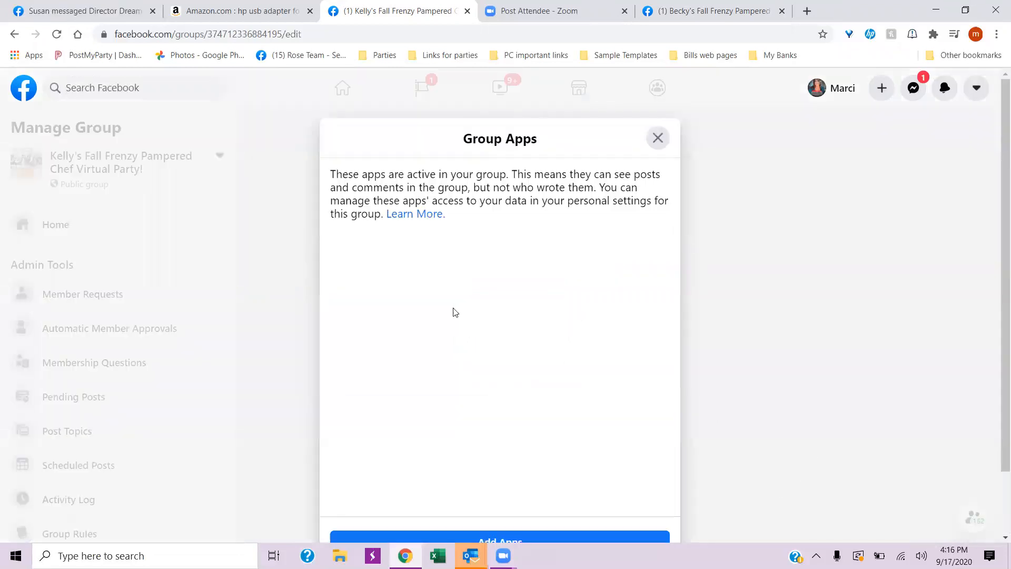
scroll(529, 296, down, 1)
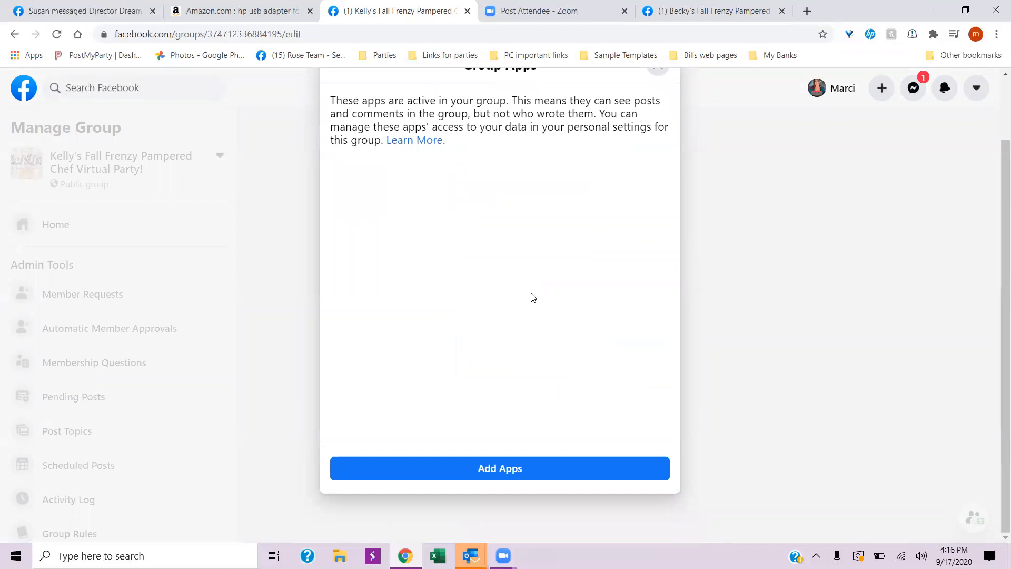
click(484, 473)
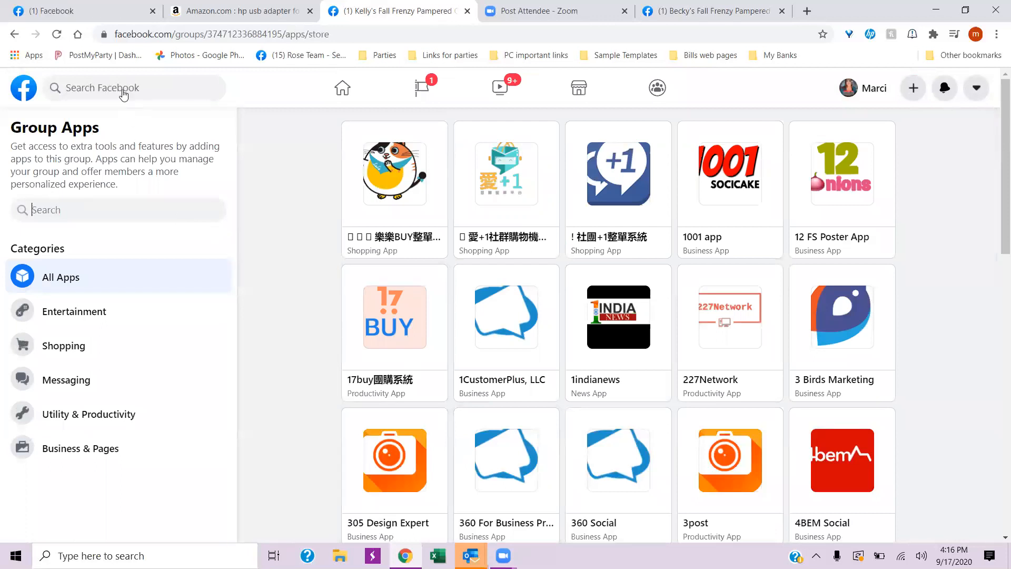
- Search the group apps for "Postmy" and add the PostMyParty app to the group
text(Post)
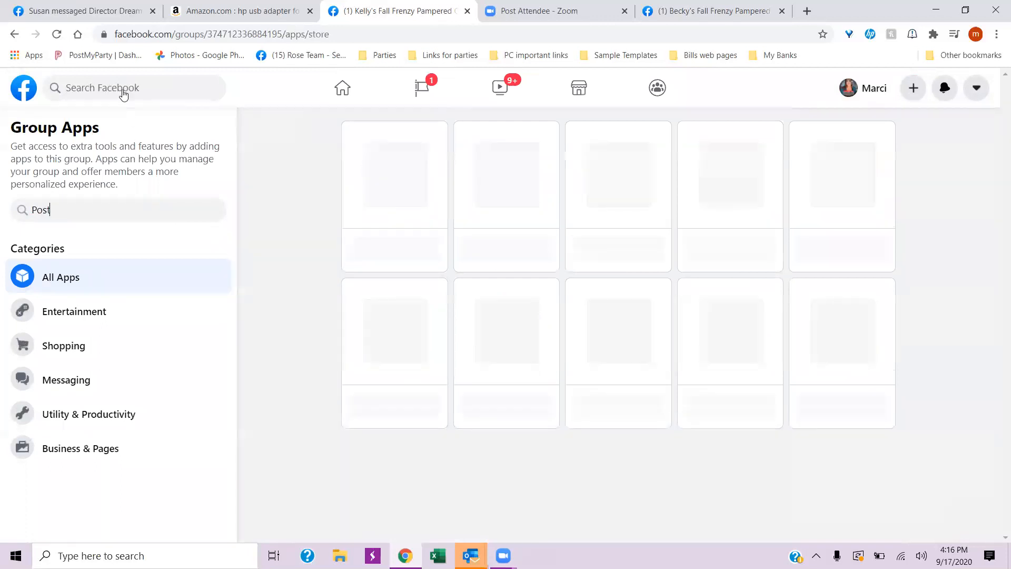
text(my)
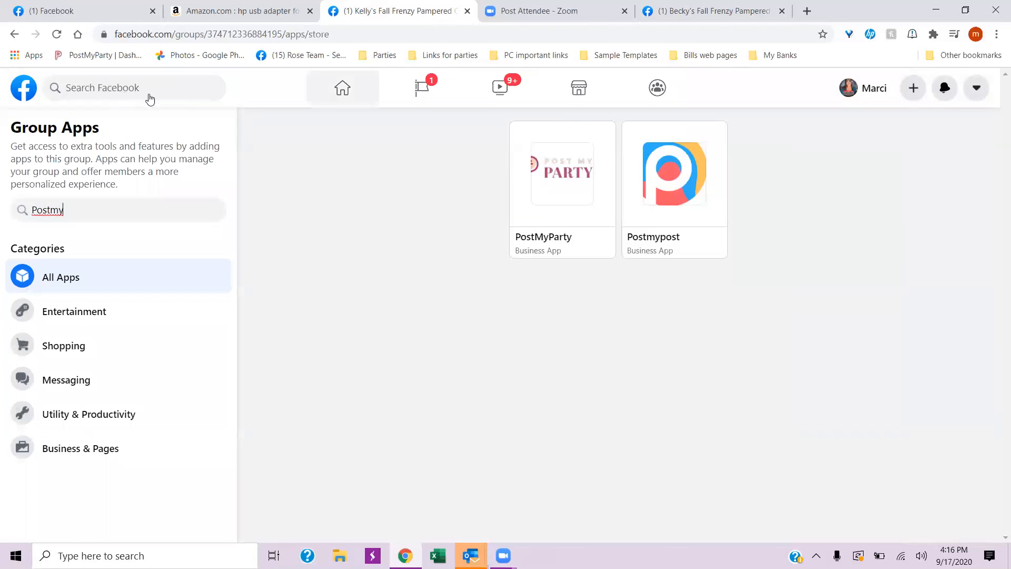
click(576, 185)
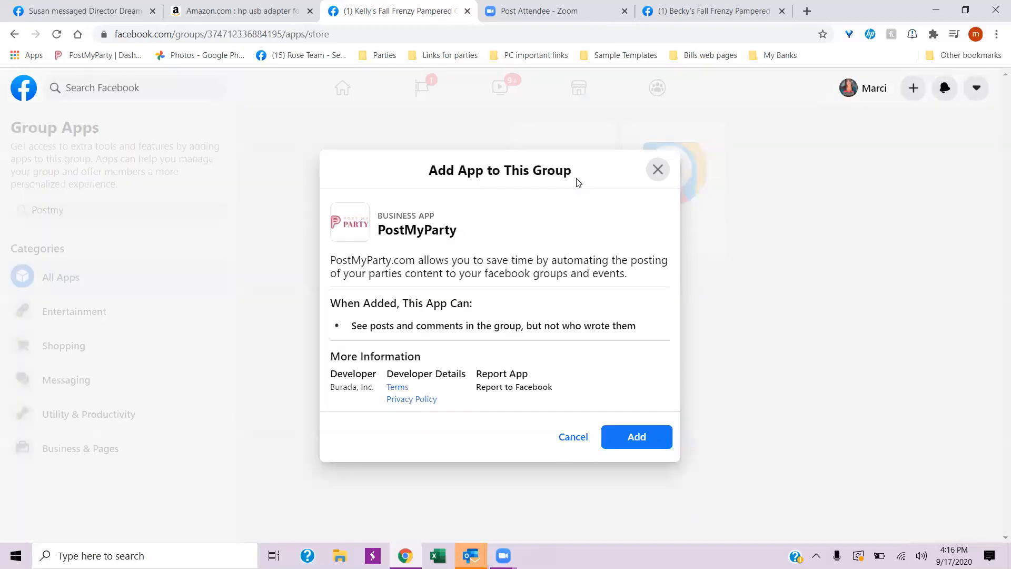
click(637, 437)
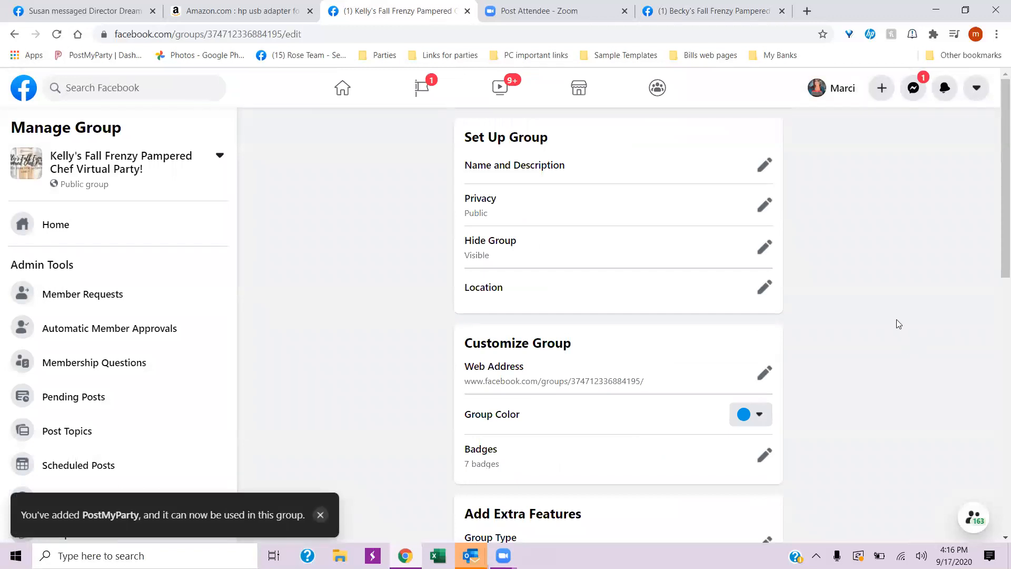
- Check the Apps entry in the group's advanced settings, then return to the group's home page
scroll(892, 324, down, 10)
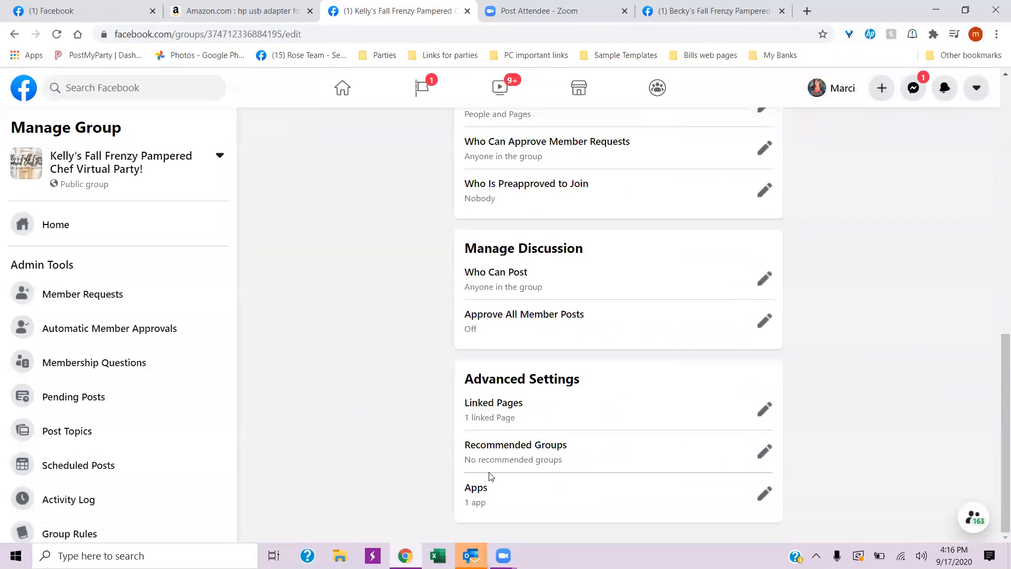
scroll(959, 348, up, 10)
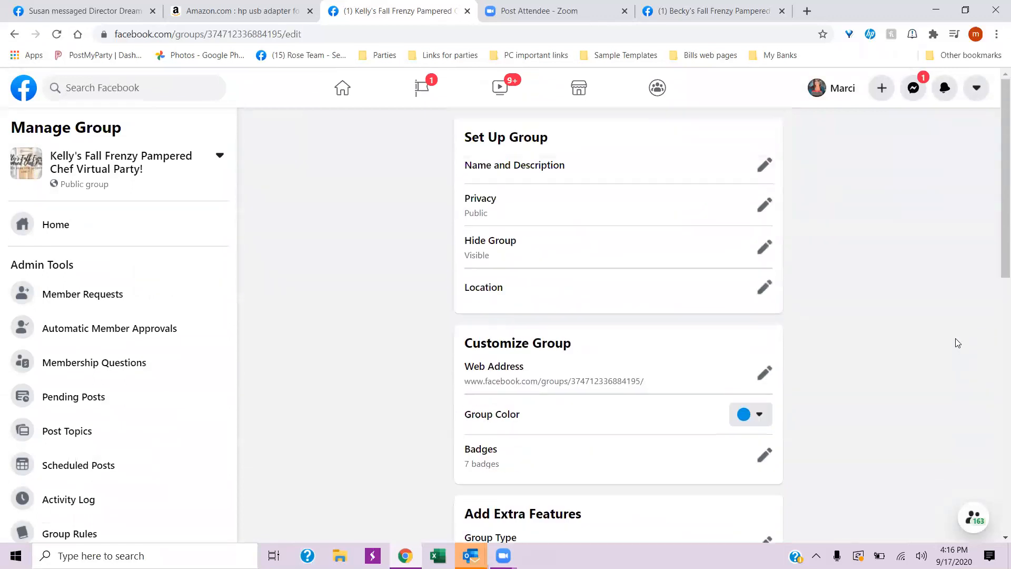
scroll(957, 343, down, 10)
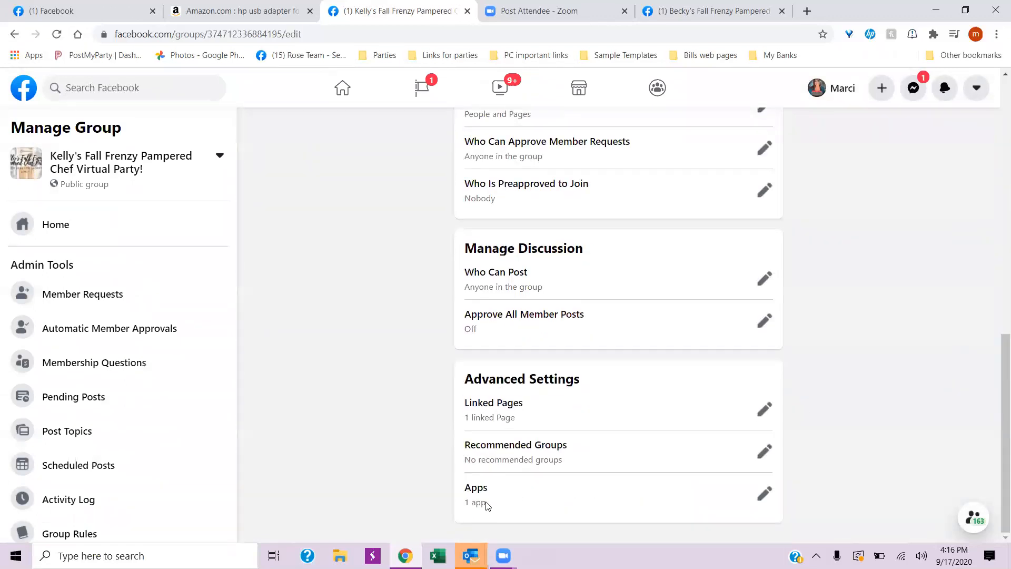
scroll(949, 348, up, 10)
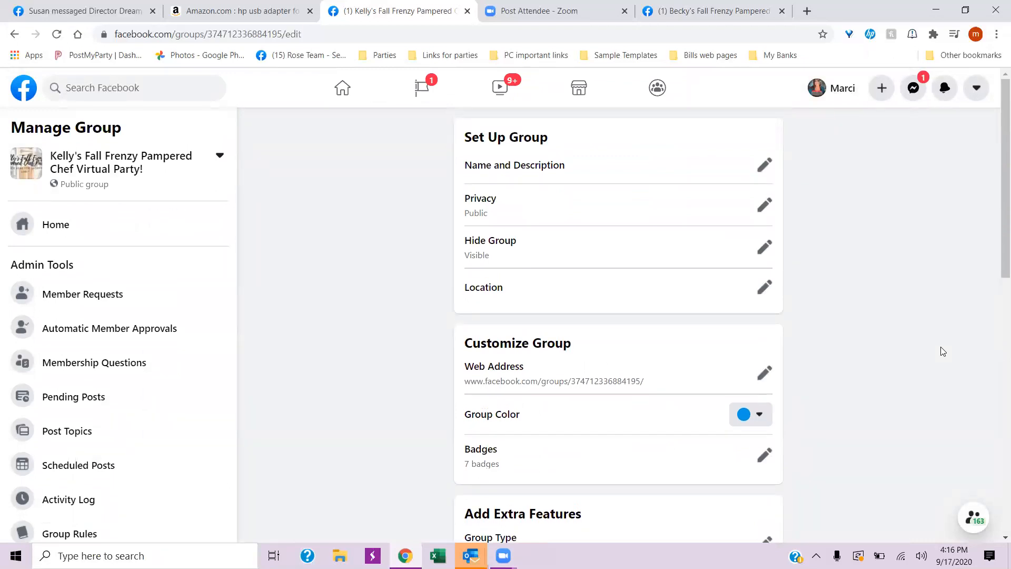
scroll(343, 336, down, 1)
scroll(316, 324, up, 1)
click(52, 224)
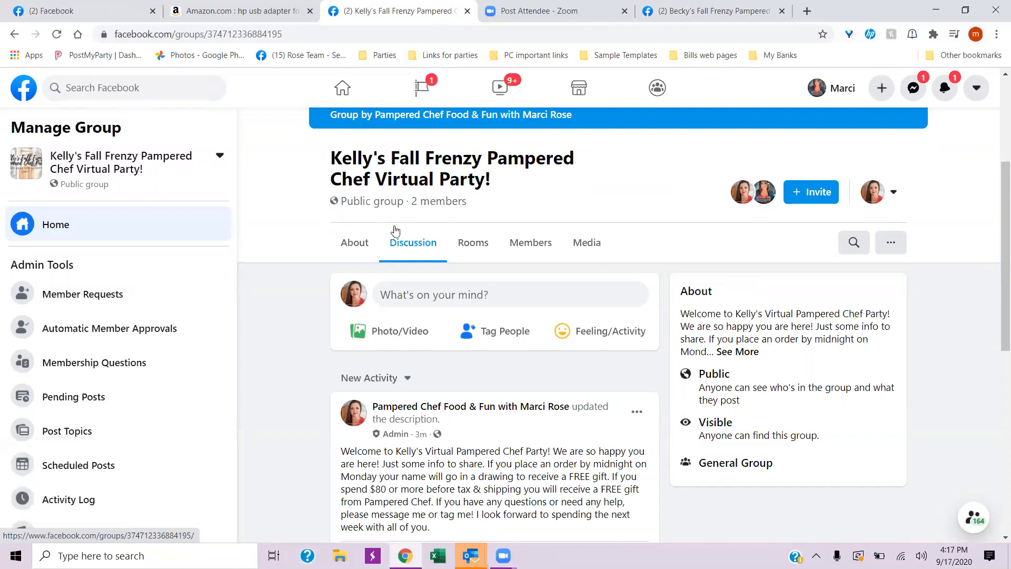
- Switch to the previous host's Fall Frenzy group, dismiss the notification and expand the full text of its announcement post
click(706, 12)
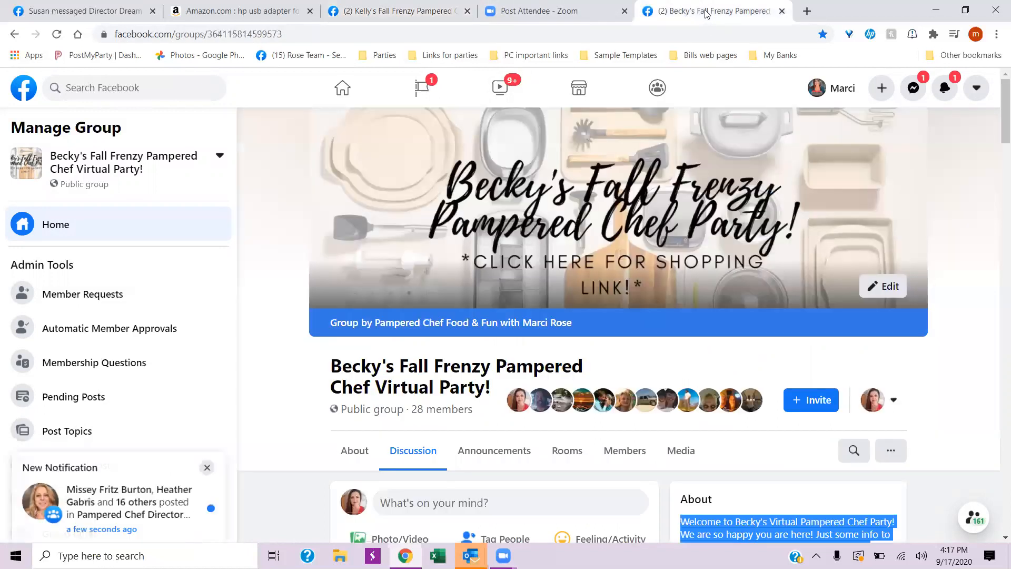
scroll(602, 347, down, 5)
scroll(602, 340, down, 1)
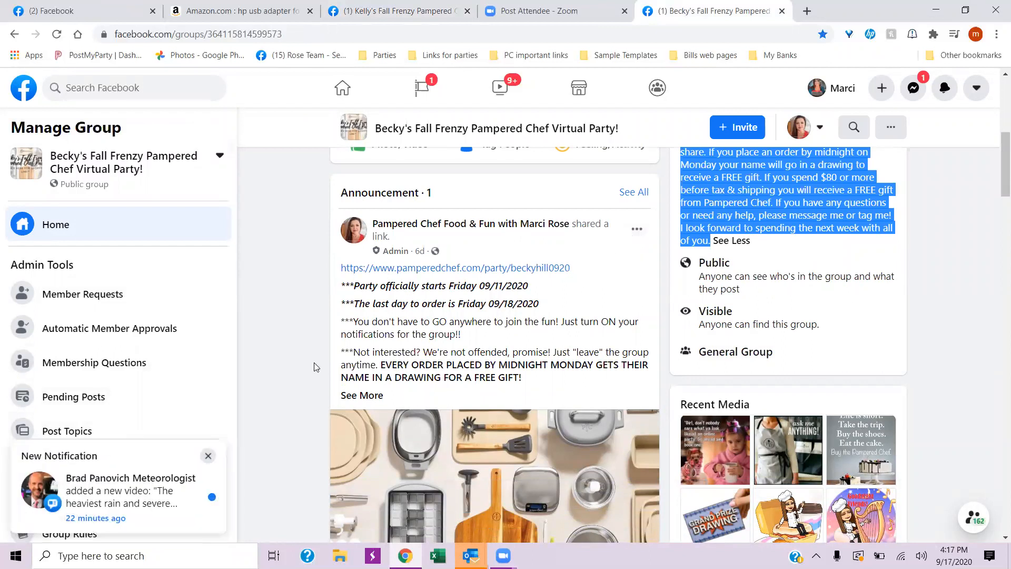
click(208, 456)
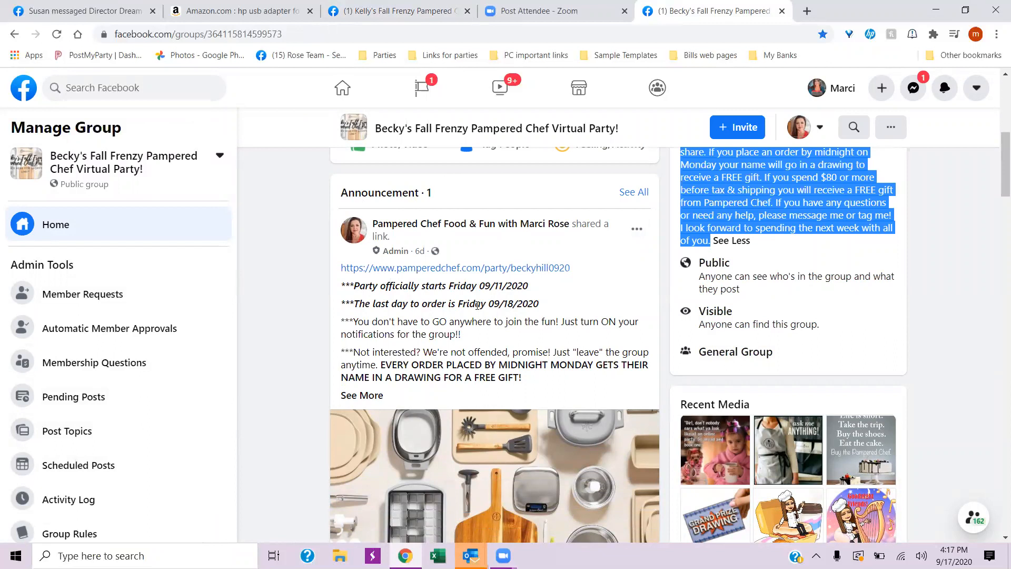
click(370, 396)
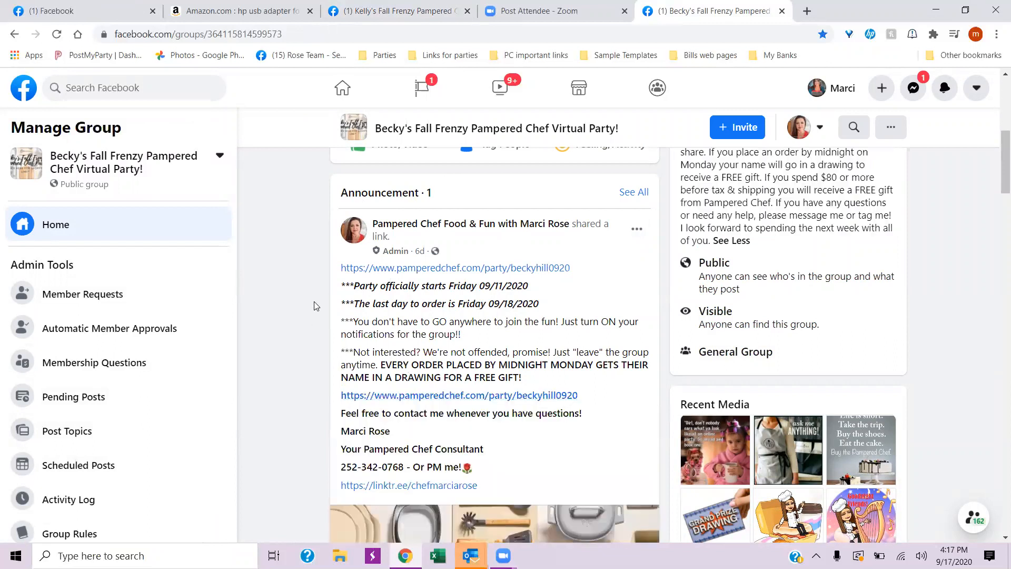
- Read through the announcement post, including its party dates, shopping links, contact details and link preview
scroll(313, 305, down, 3)
scroll(275, 309, up, 2)
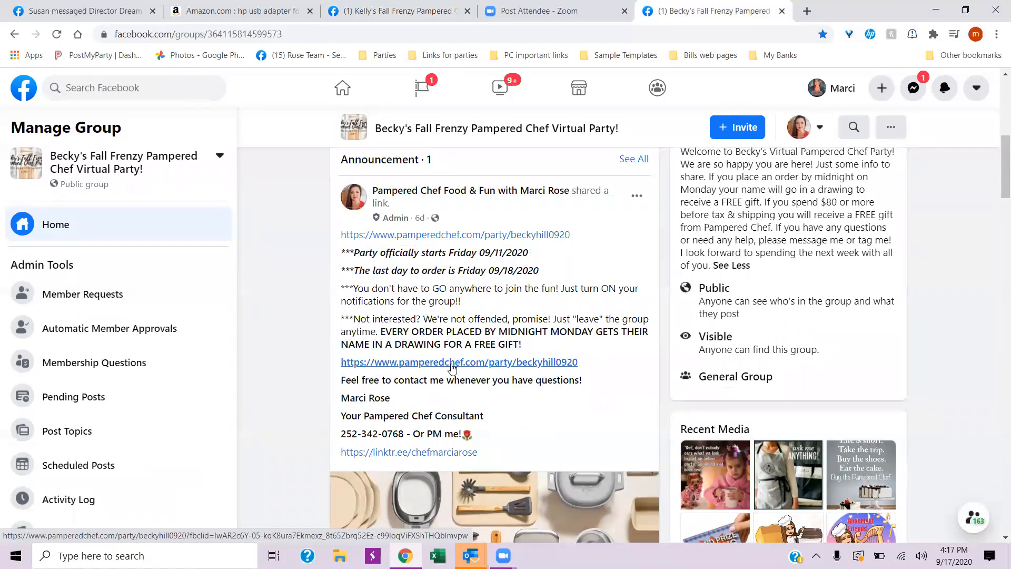
scroll(452, 367, down, 4)
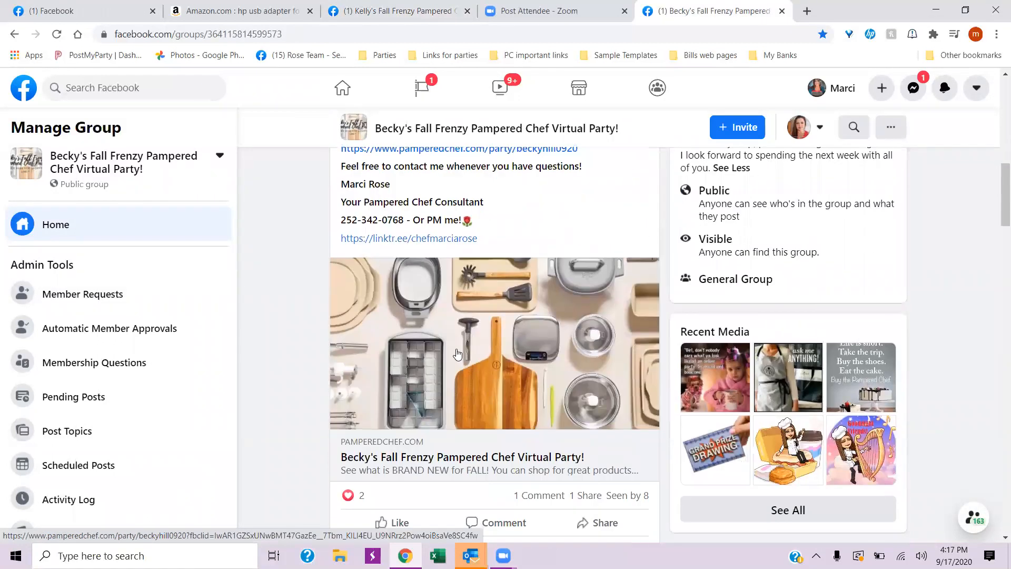
scroll(510, 460, down, 1)
scroll(532, 411, up, 4)
scroll(556, 364, down, 5)
scroll(555, 367, up, 3)
scroll(554, 367, up, 2)
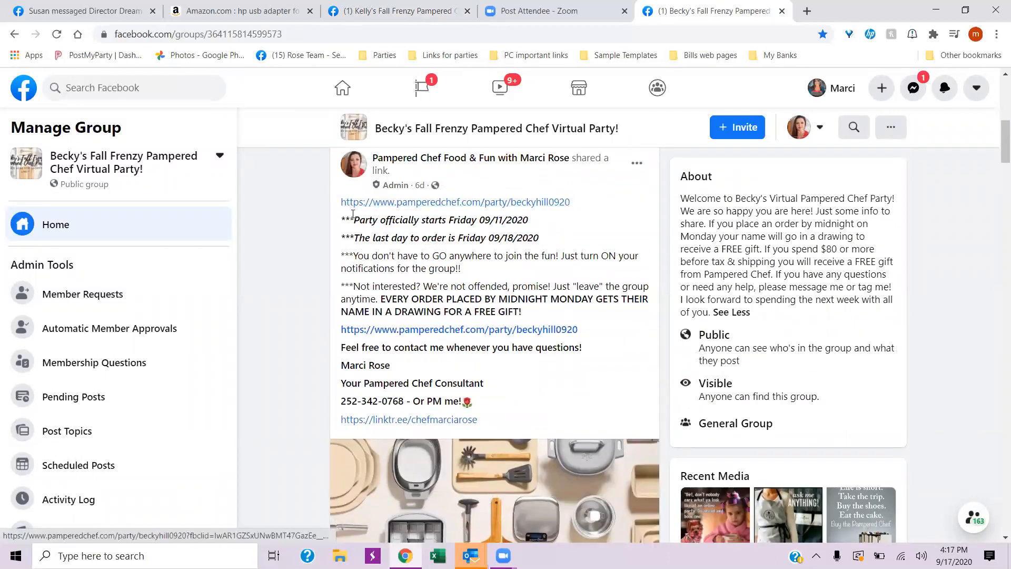
- Copy the announcement text from the party start date through the free-gift line and paste it into a new post in the new host's group
drag(342, 217, 535, 316)
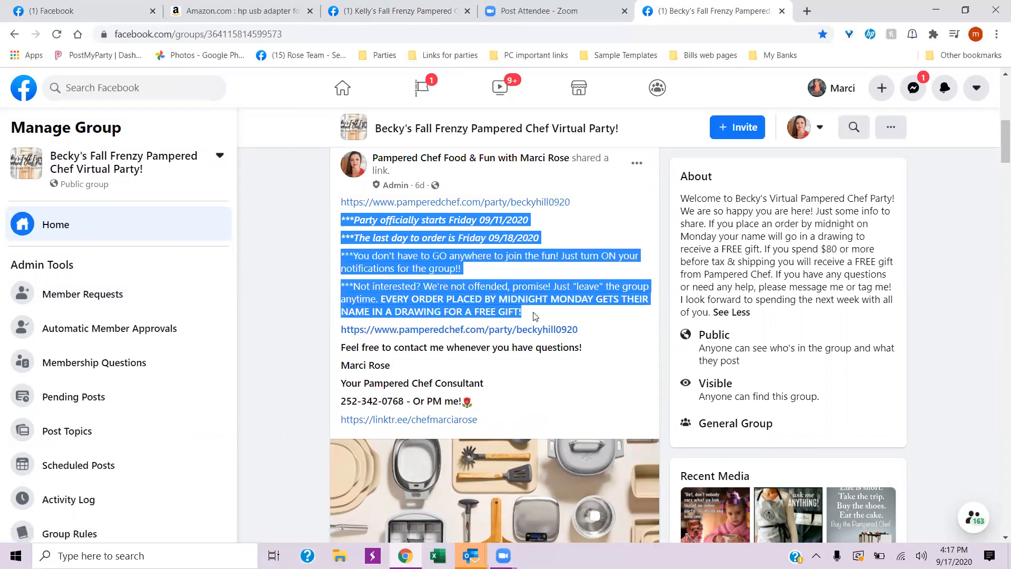
right_click(443, 259)
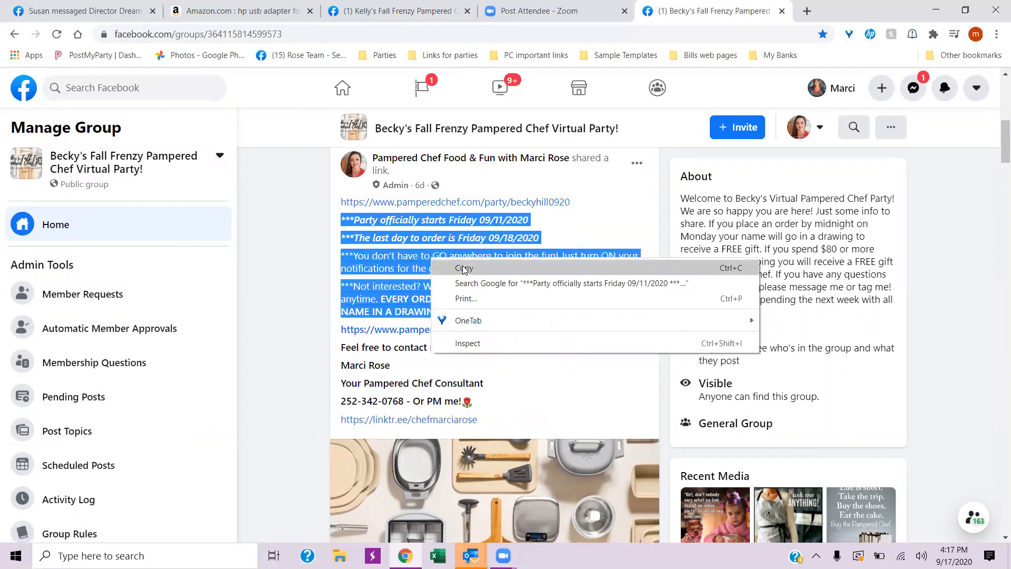
click(462, 265)
click(453, 11)
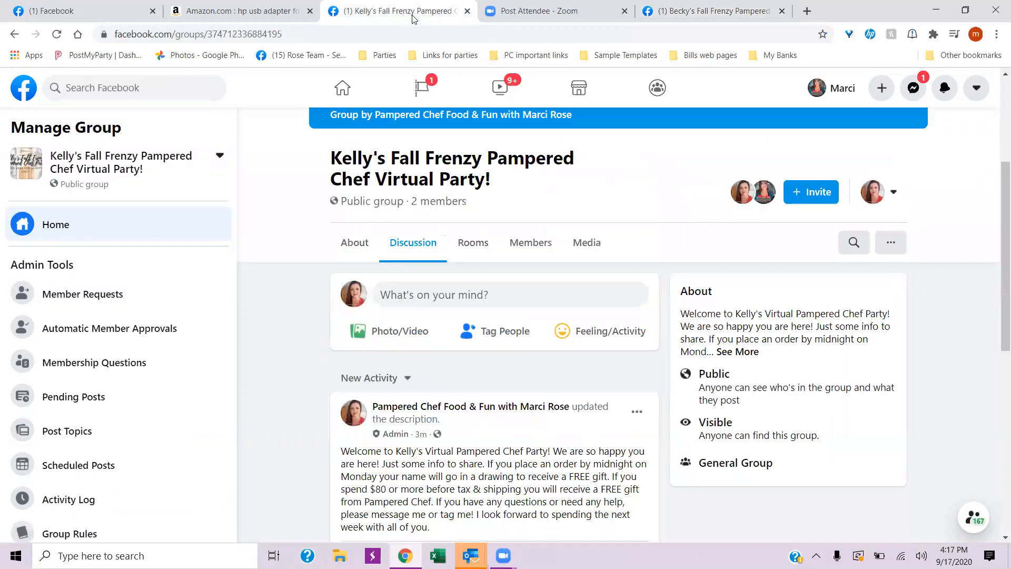
click(408, 297)
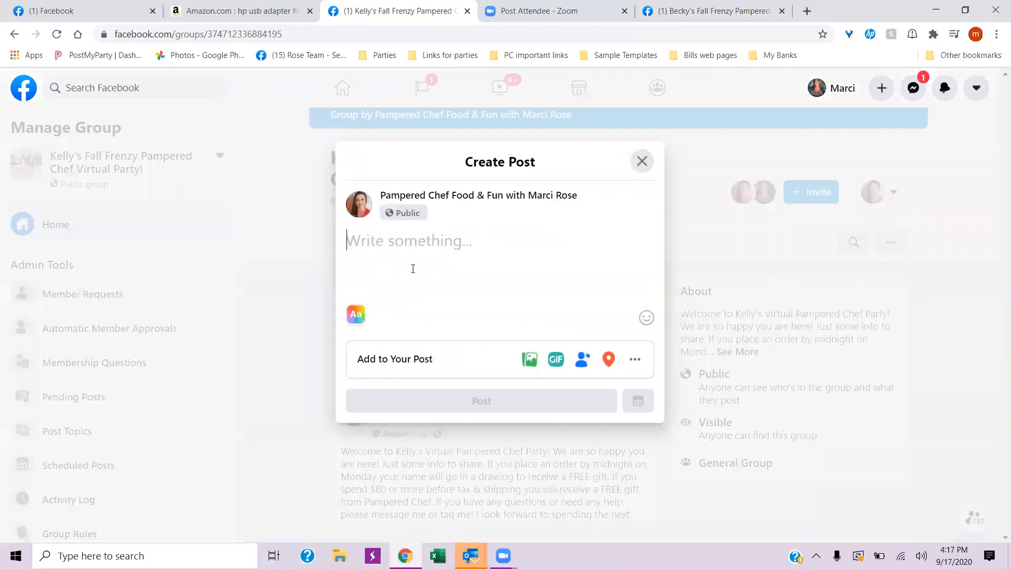
right_click(397, 242)
click(441, 342)
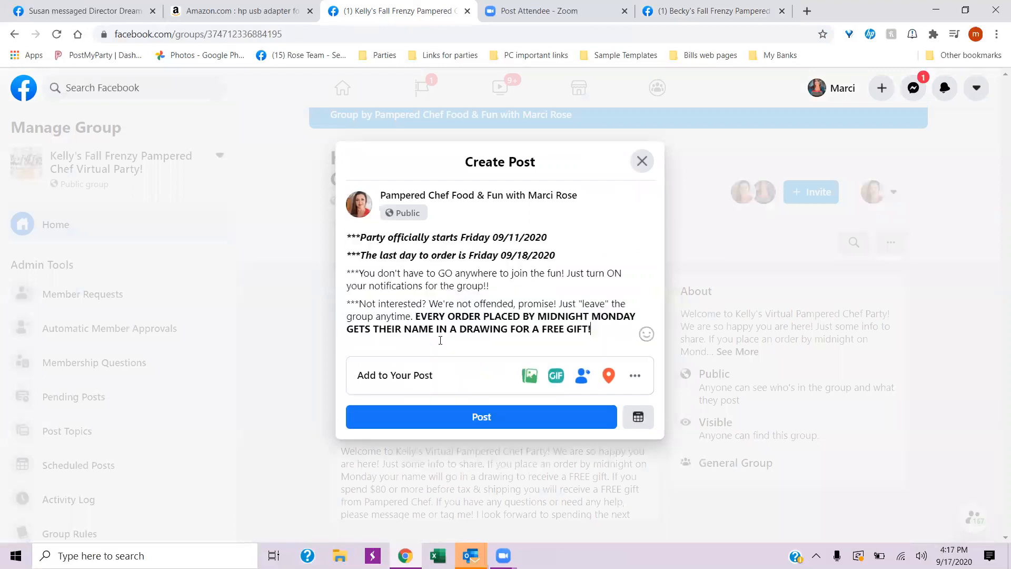
- Set the post's party start date to 09/25/2020 and its last order date to 09/30/2020
click(515, 236)
drag(519, 237, 510, 238)
text(25)
drag(529, 256, 516, 256)
text(30)
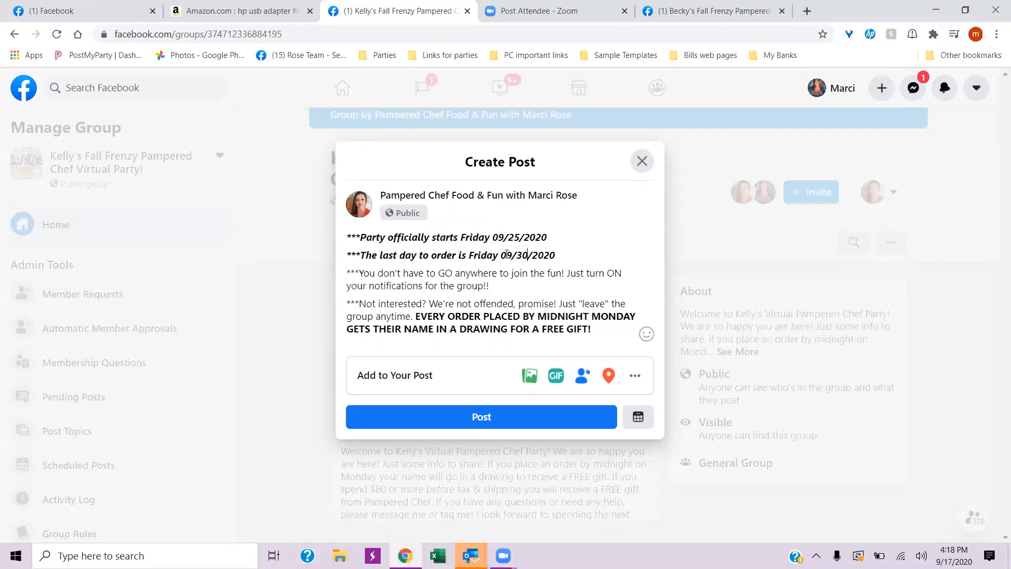
click(568, 257)
- Insert a blank line above the party start date and set the last order date to 09/29/2020
click(348, 237)
key(Return)
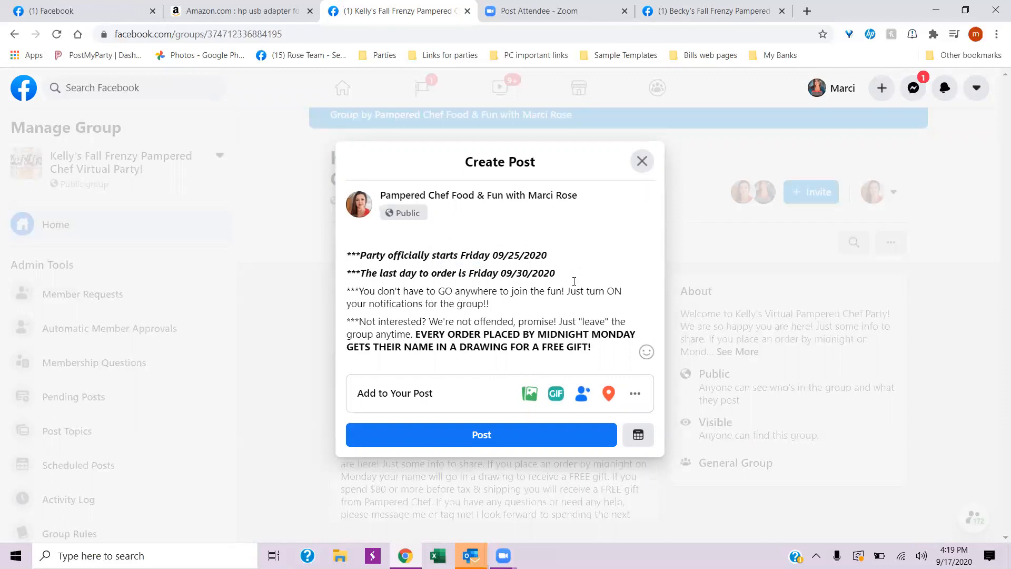
double_click(519, 276)
text(29)
click(361, 242)
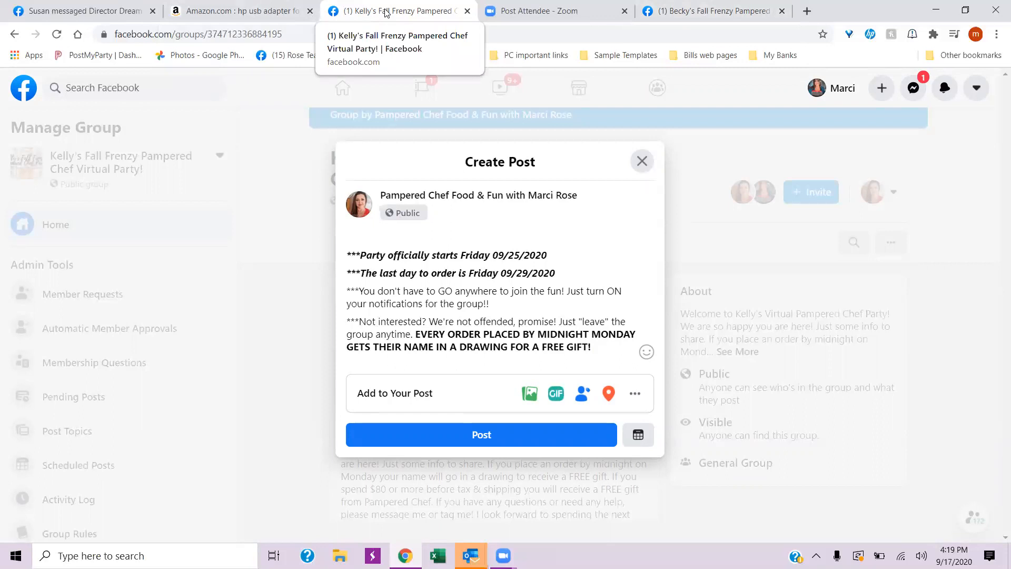
- Open the bookmarked Pampered Chef US Site in a new tab, sign in and show all parties and orders
click(807, 11)
click(965, 56)
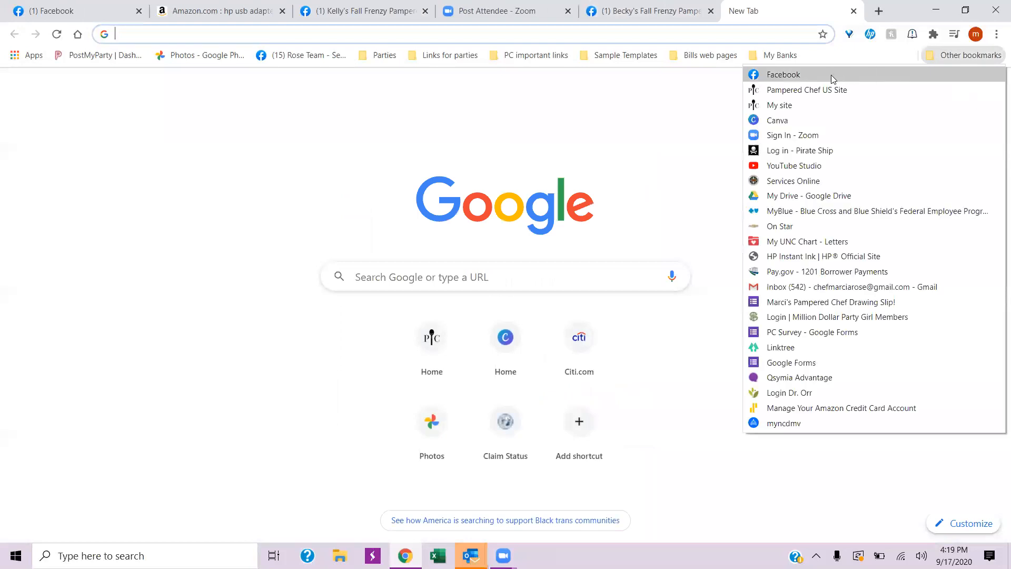
click(801, 91)
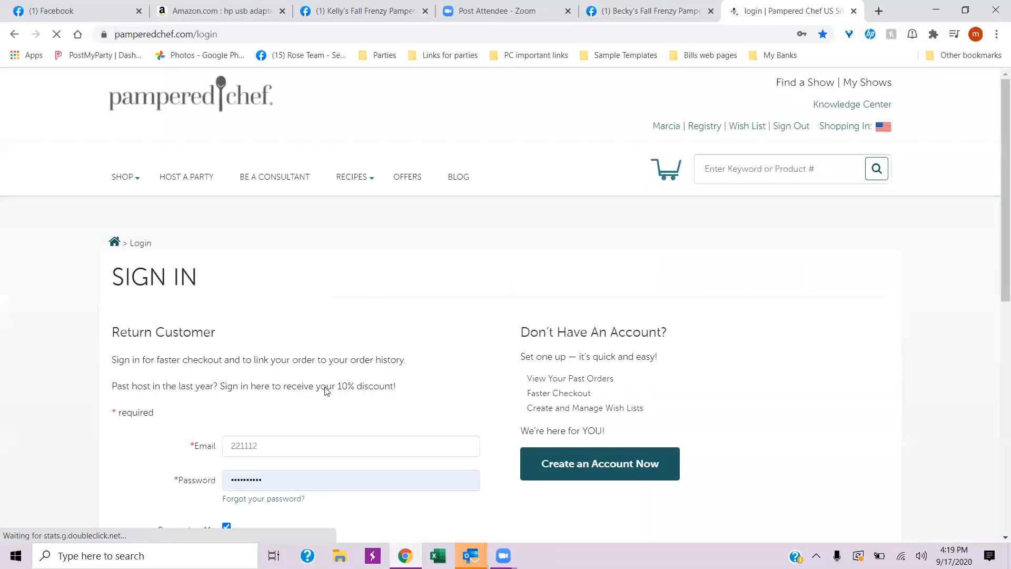
scroll(316, 390, down, 4)
click(251, 388)
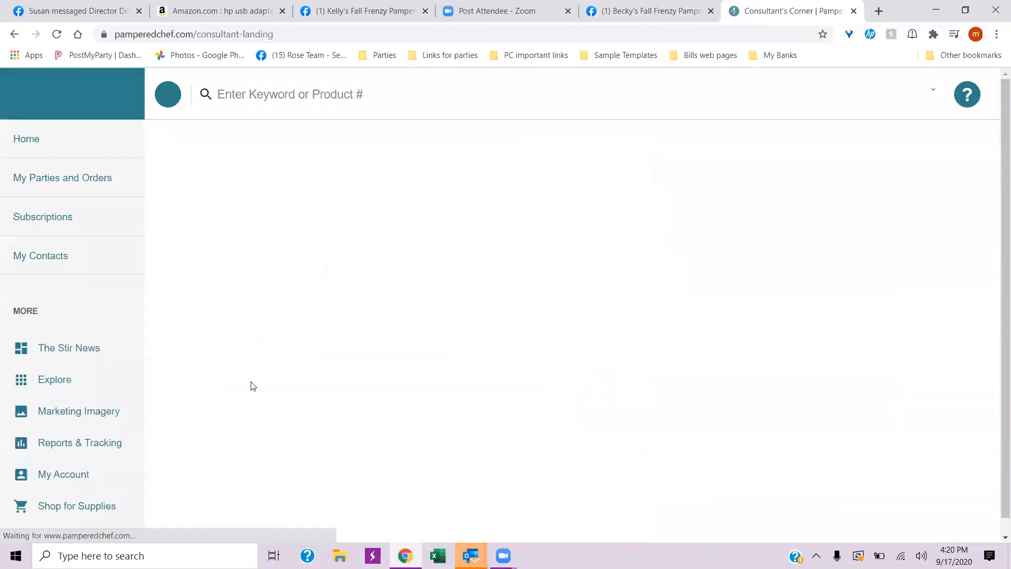
scroll(469, 354, down, 6)
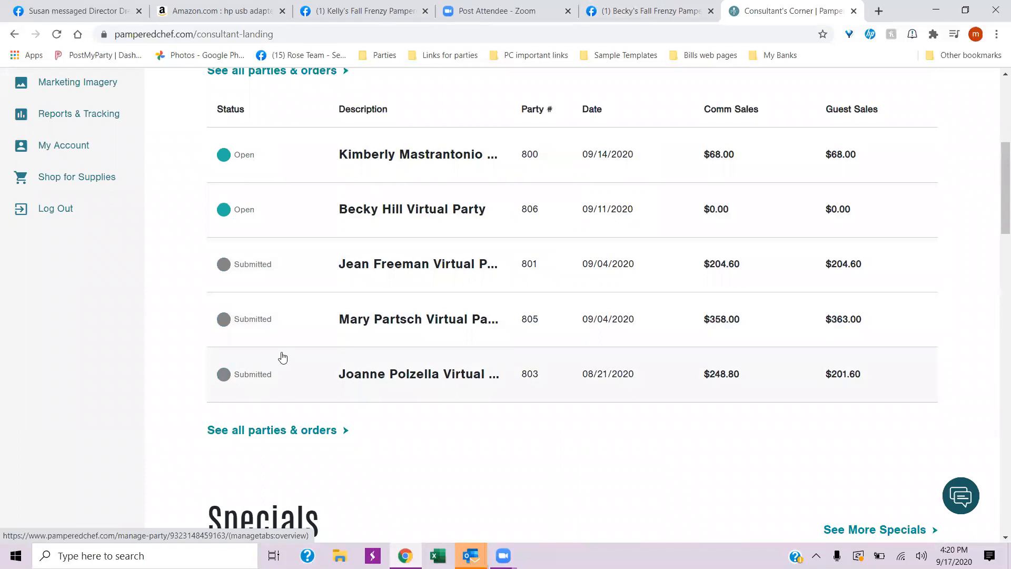
scroll(282, 358, up, 2)
click(284, 185)
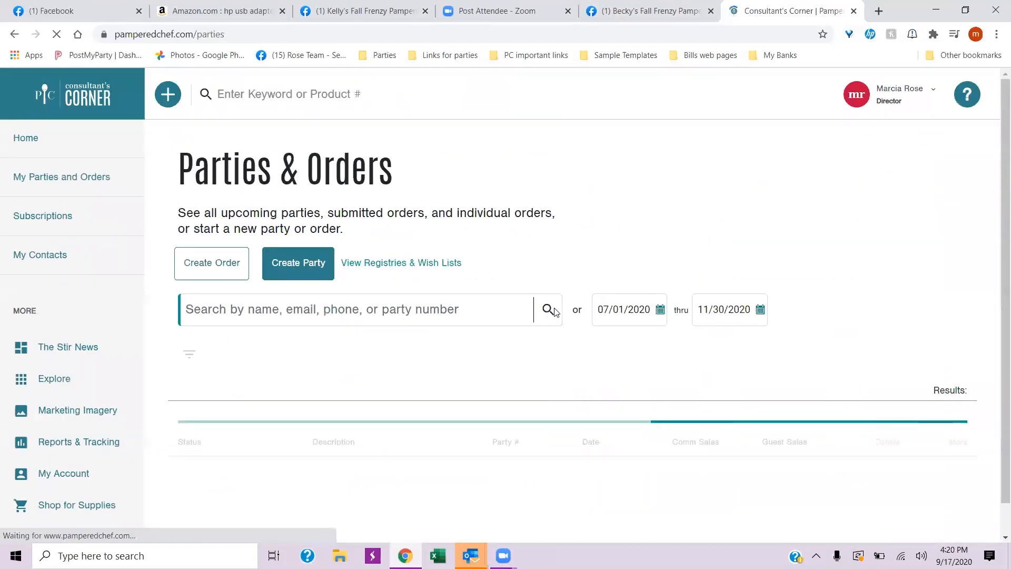
- Find the new group host's upcoming party dated 09/25/2020 in the party list and open it
scroll(553, 311, down, 5)
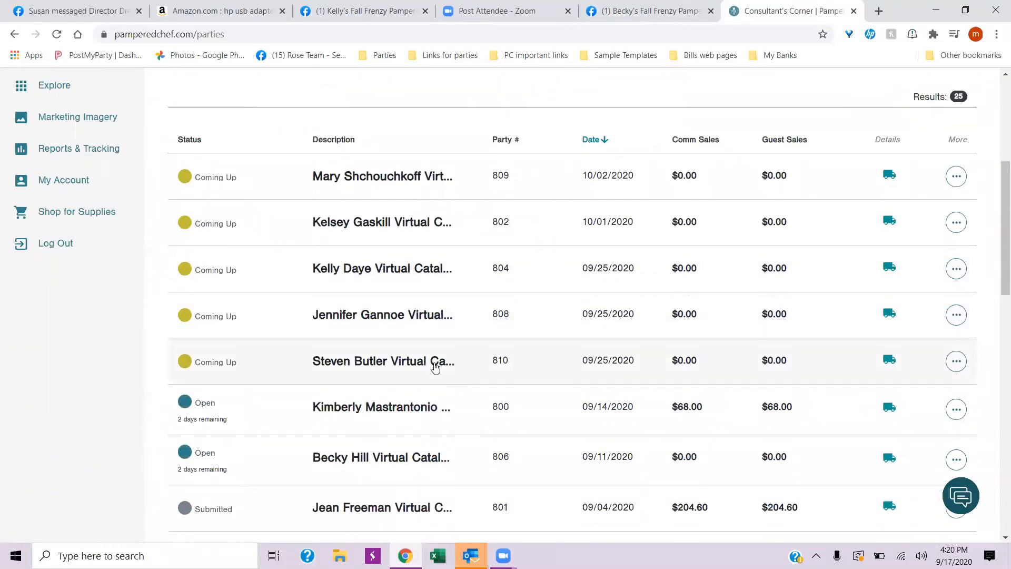
scroll(435, 367, down, 2)
scroll(388, 367, down, 1)
scroll(388, 367, up, 3)
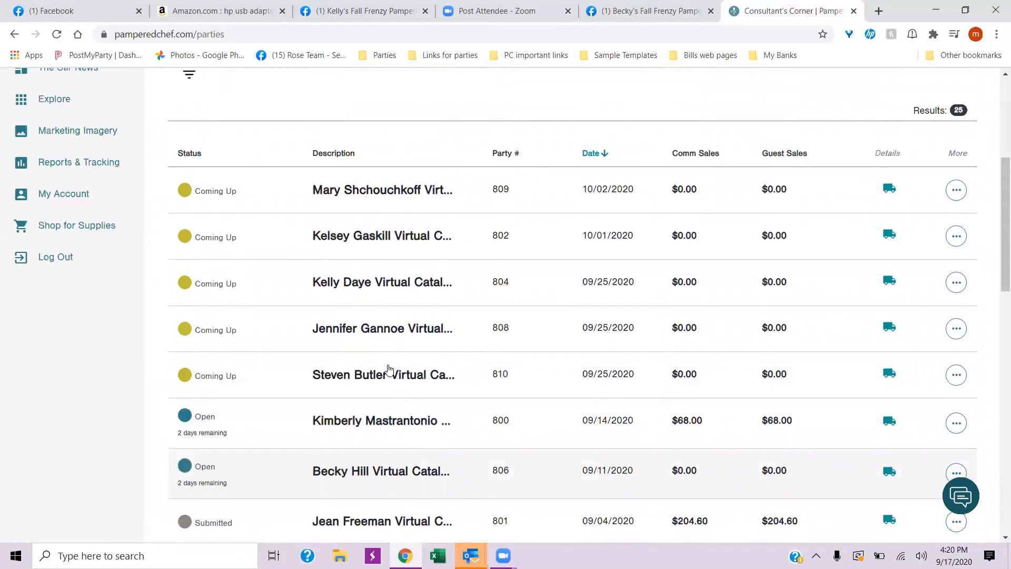
click(368, 283)
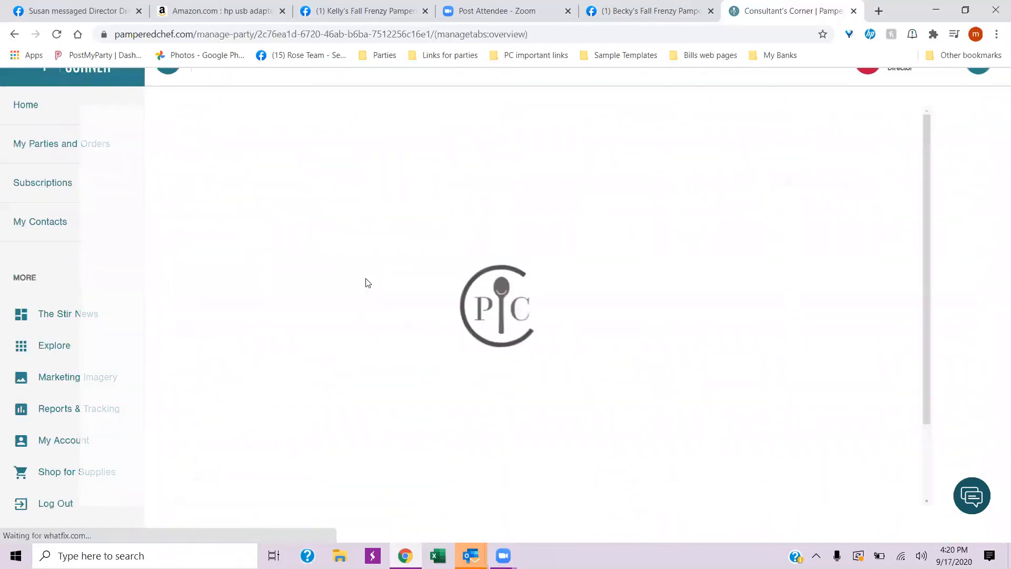
- Copy the Party Page link from the party's share options and paste it on the blank first line of the Facebook post
click(245, 277)
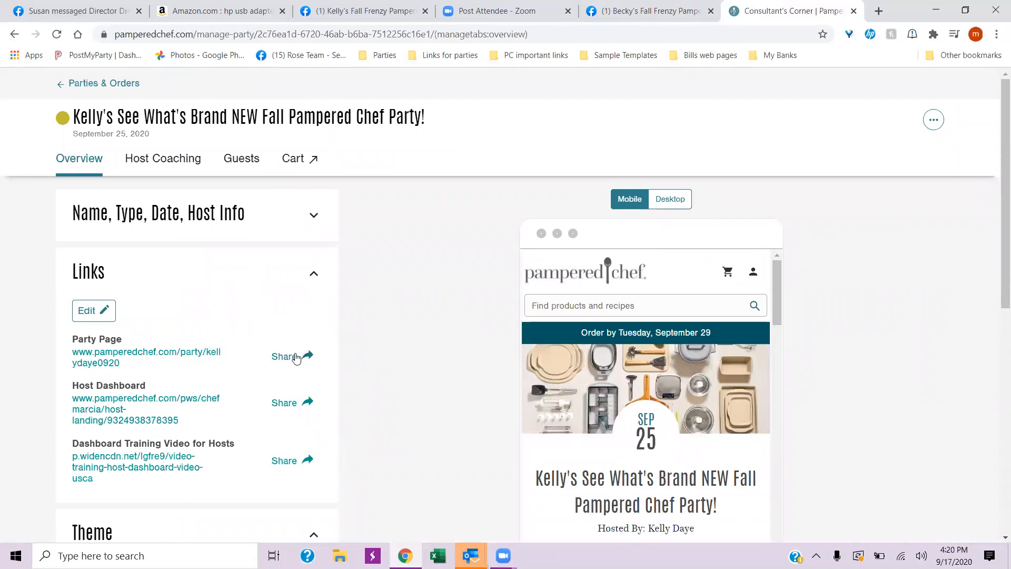
click(295, 358)
click(496, 201)
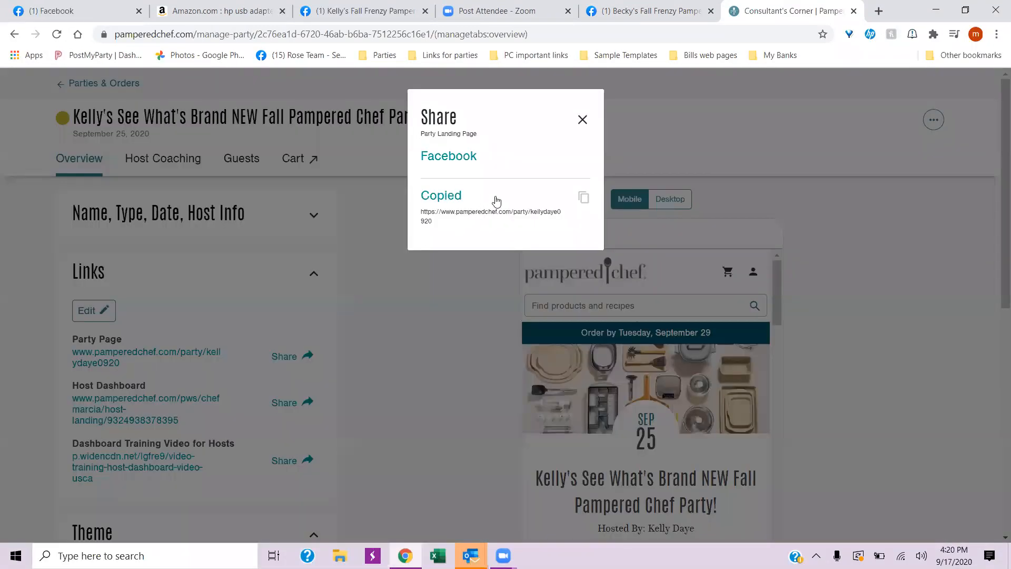
click(336, 12)
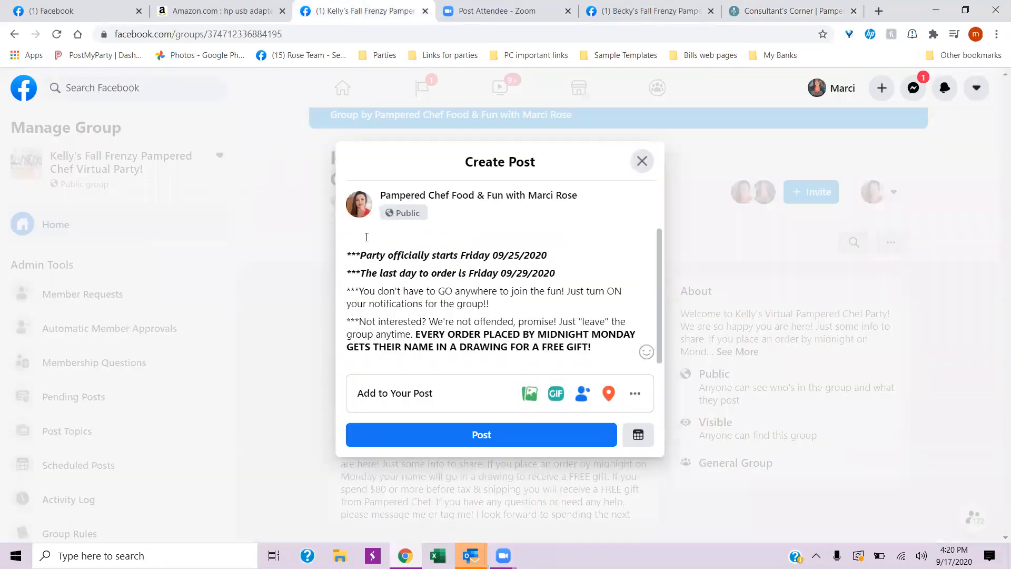
right_click(366, 237)
click(406, 335)
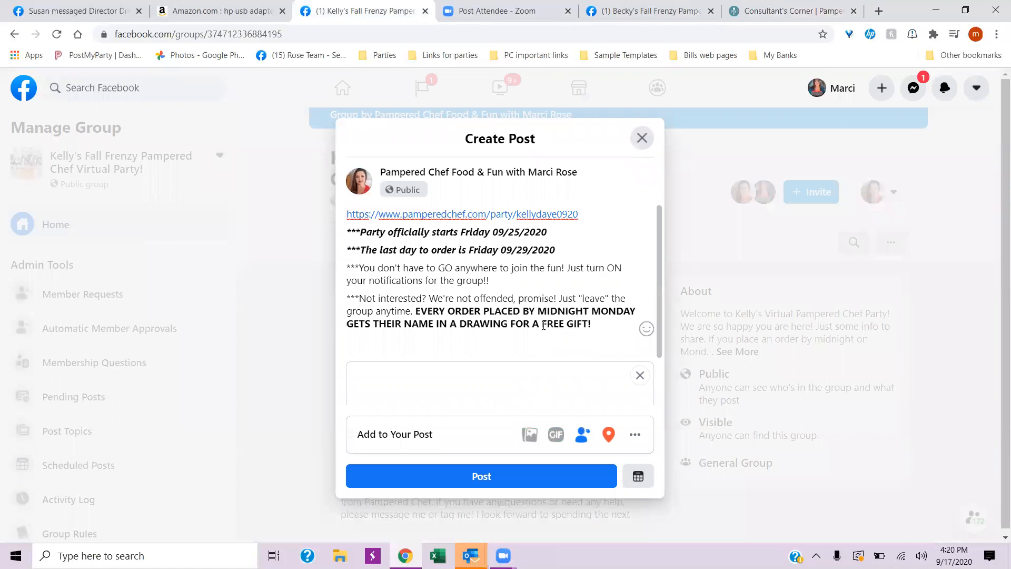
- Add a new line after the free-gift sentence and paste the party page link there as well
click(597, 325)
key(Return)
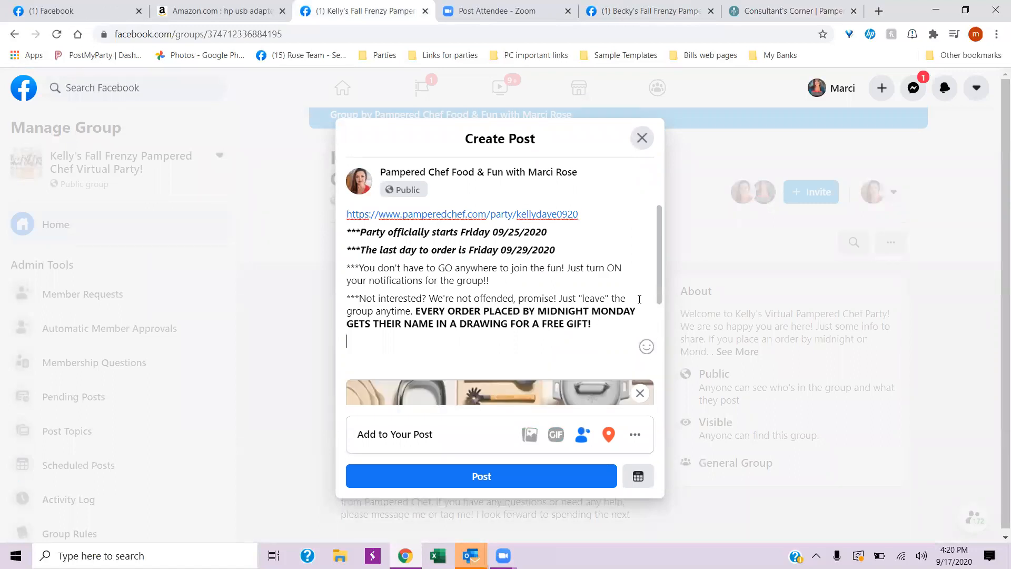
right_click(367, 341)
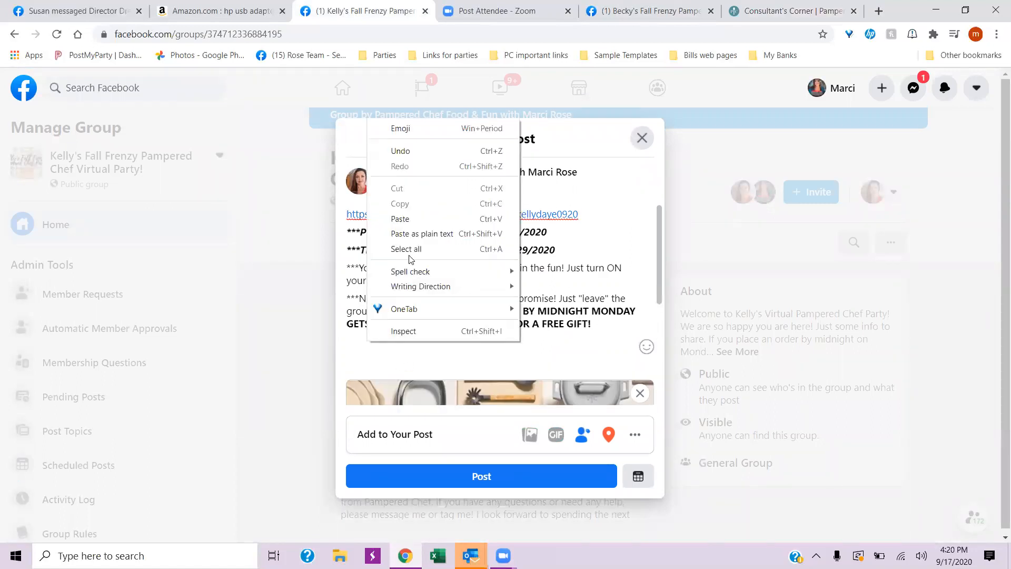
click(403, 219)
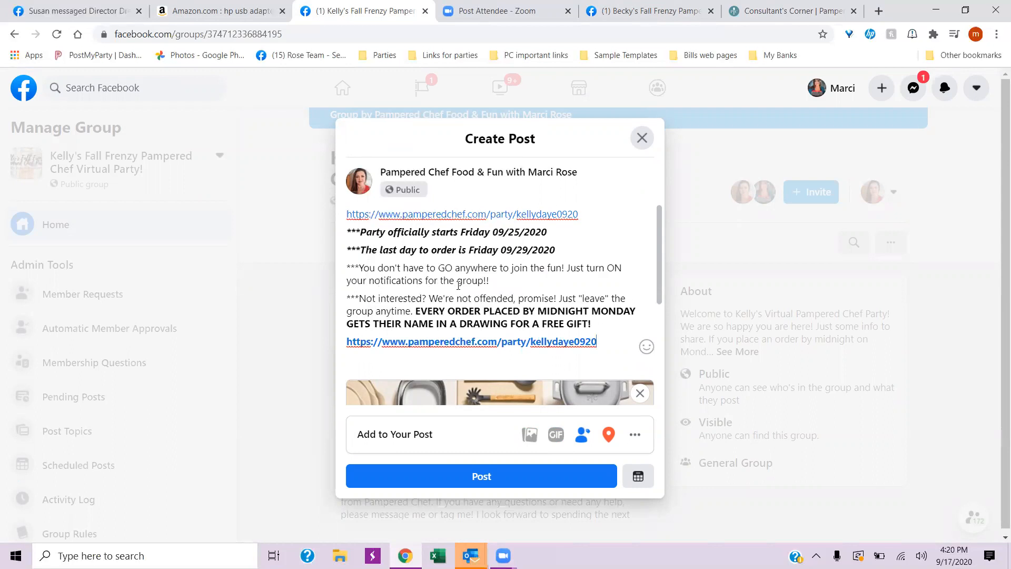
- Make the sentence "Just turn ON your notifications for the group!!" bold in the post
scroll(550, 278, down, 3)
scroll(568, 269, up, 3)
drag(569, 270, 570, 278)
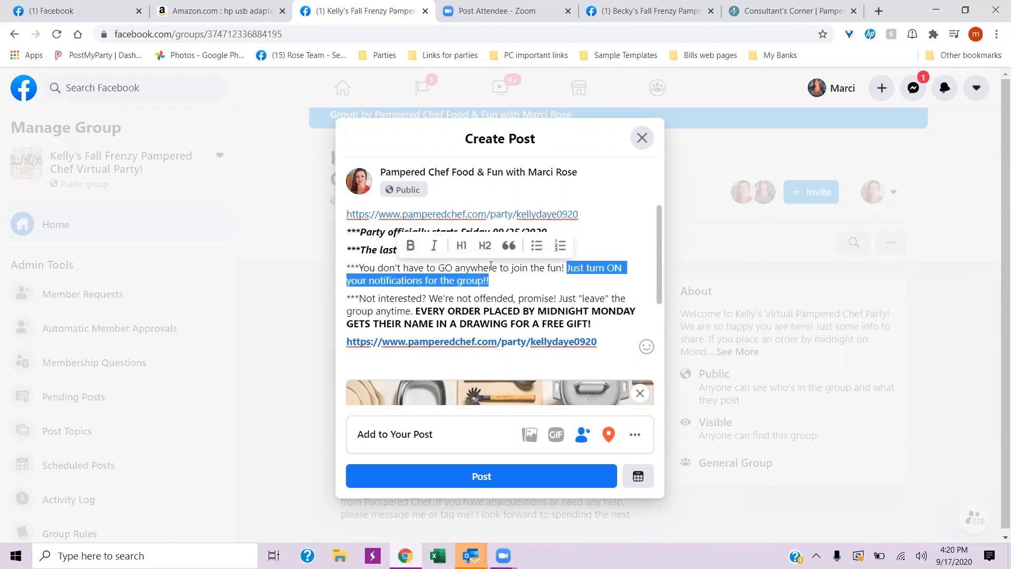
click(410, 246)
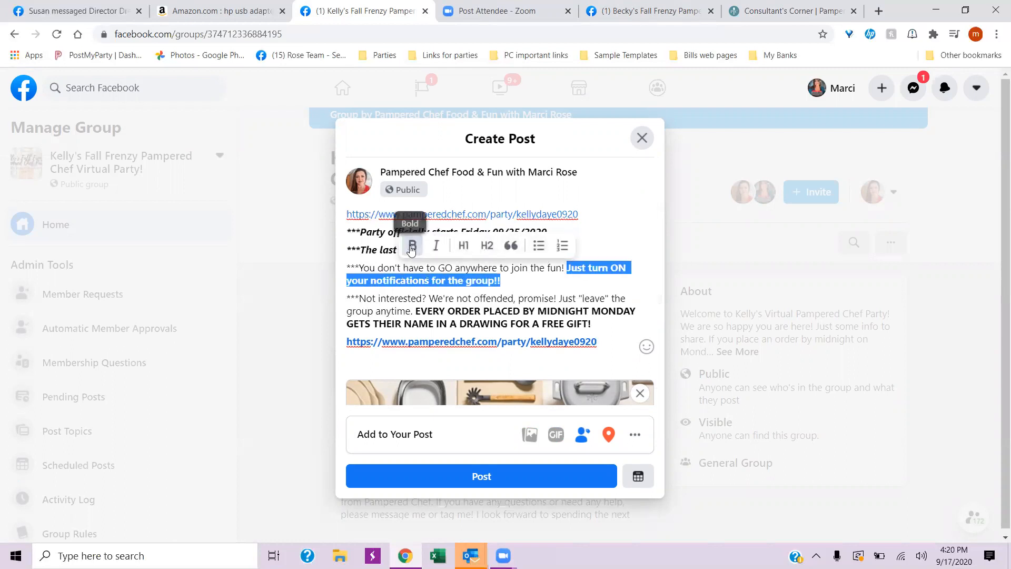
click(530, 283)
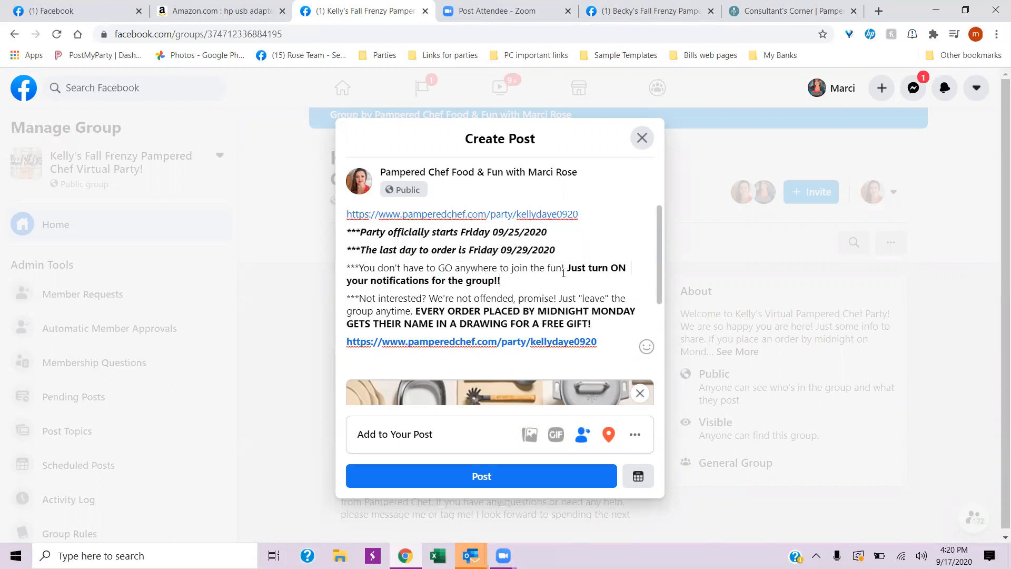
- Format the paragraph about joining the fun and turning on notifications as a block quote
drag(569, 269, 500, 282)
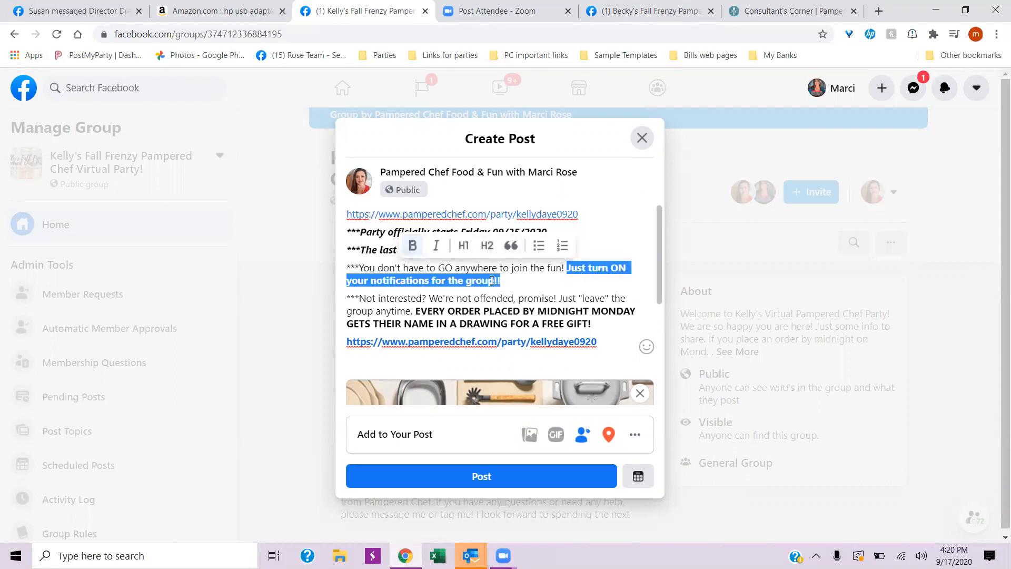
click(514, 252)
click(560, 314)
scroll(558, 295, down, 1)
scroll(558, 293, up, 1)
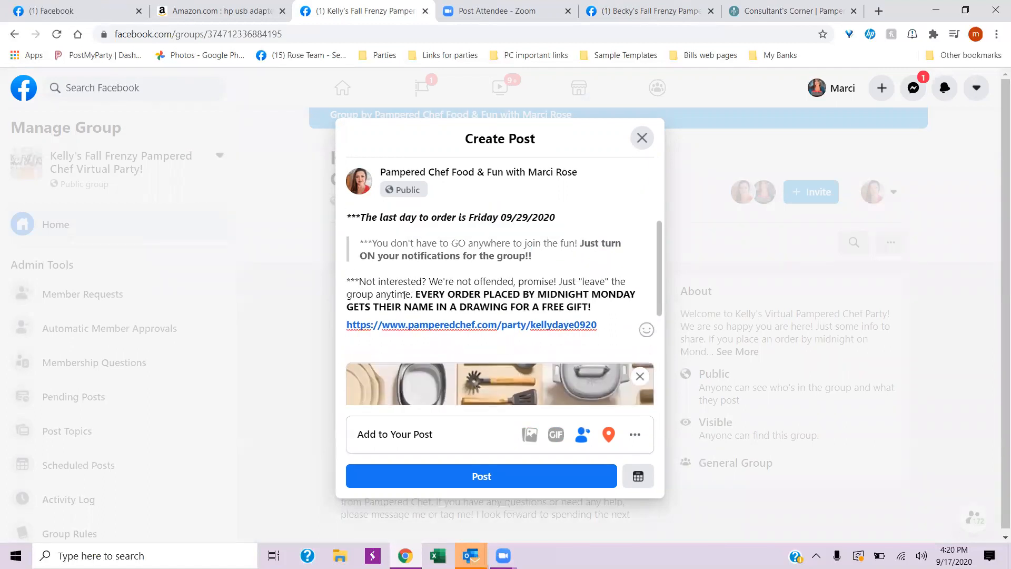
scroll(411, 263, down, 1)
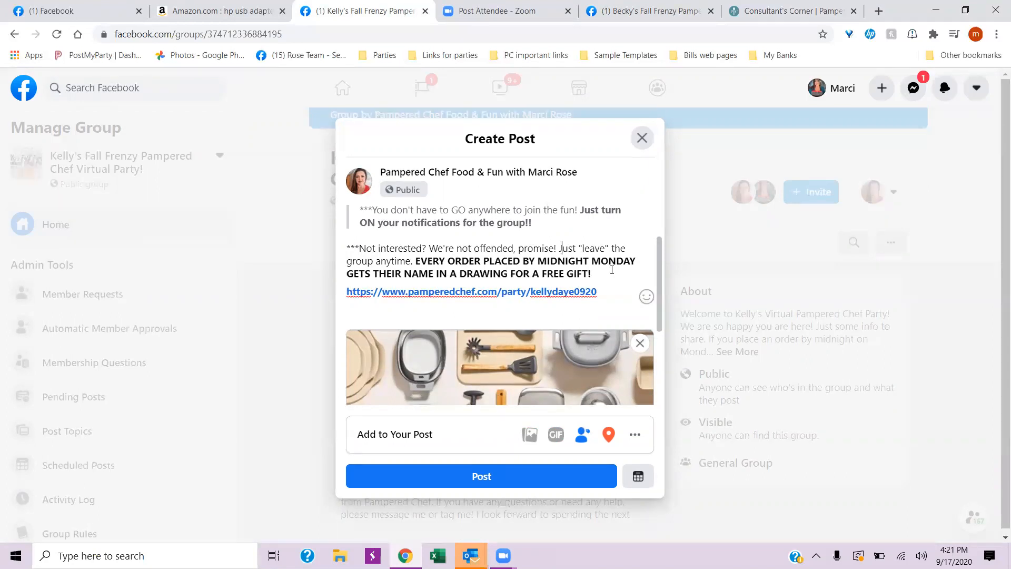
- Review the post draft, switch to the Consultant's Corner party page, close its share dialog and check the party landing page preview
scroll(571, 284, up, 1)
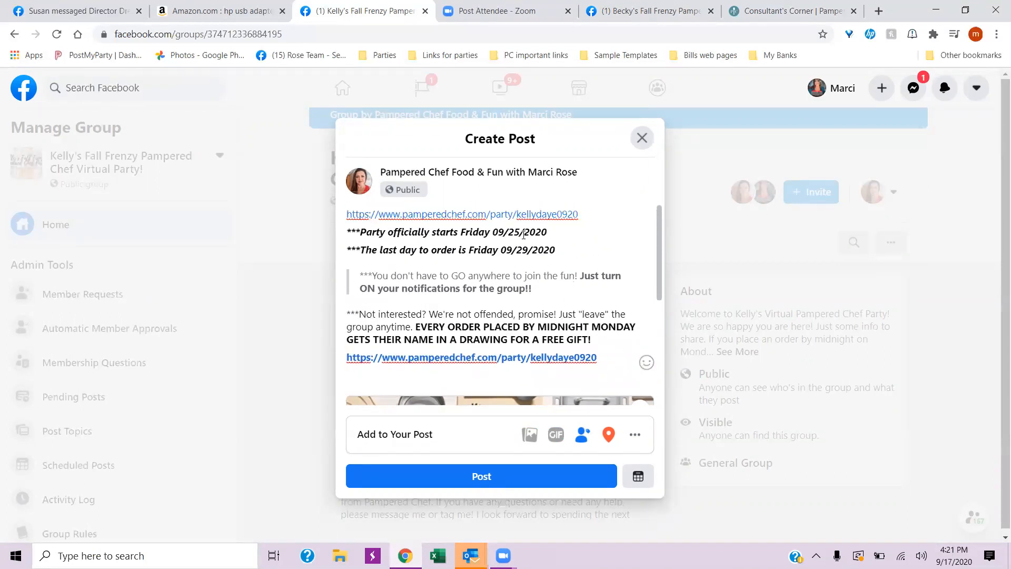
scroll(456, 280, down, 4)
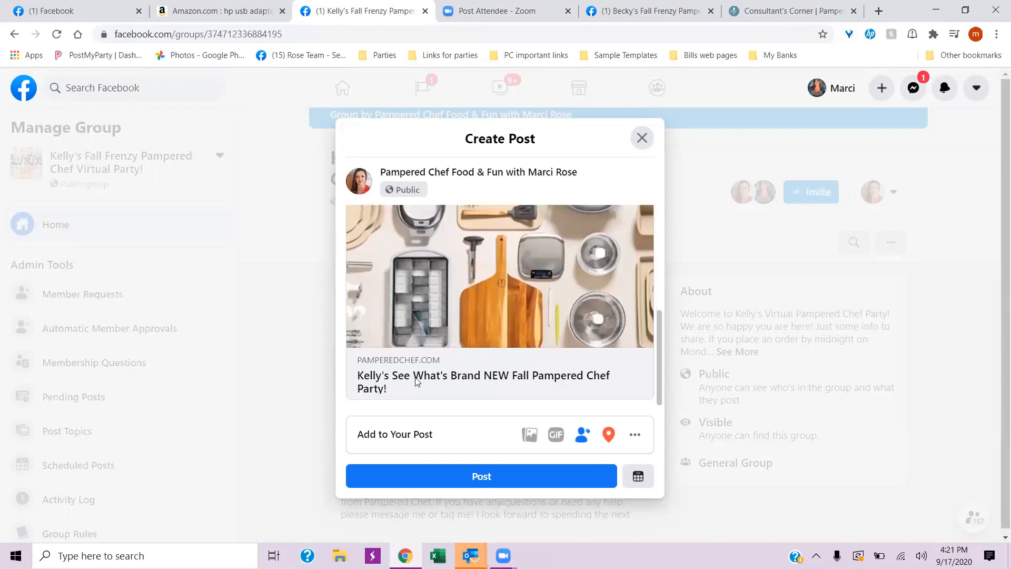
click(778, 11)
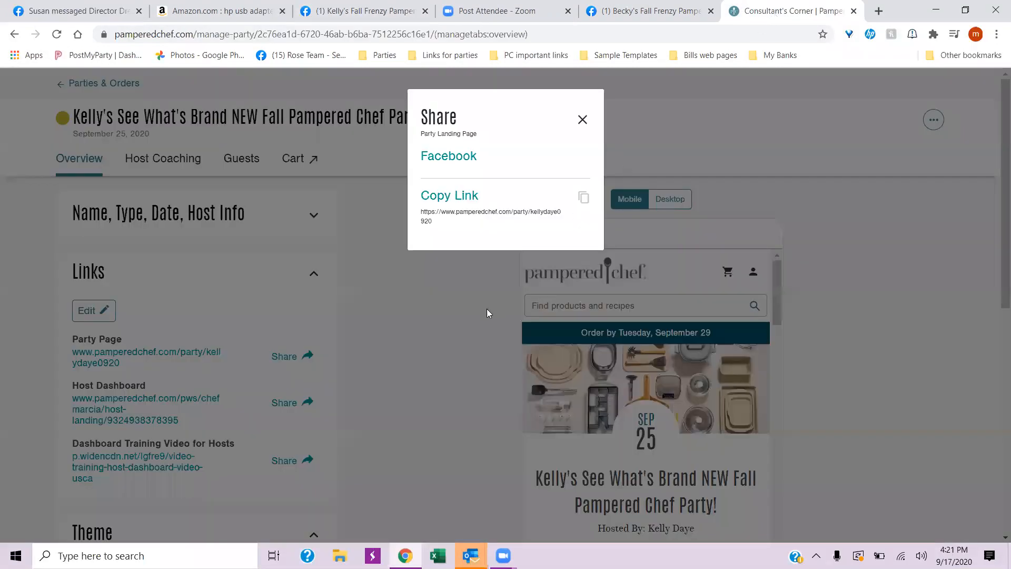
click(581, 120)
scroll(676, 413, down, 3)
scroll(659, 431, up, 3)
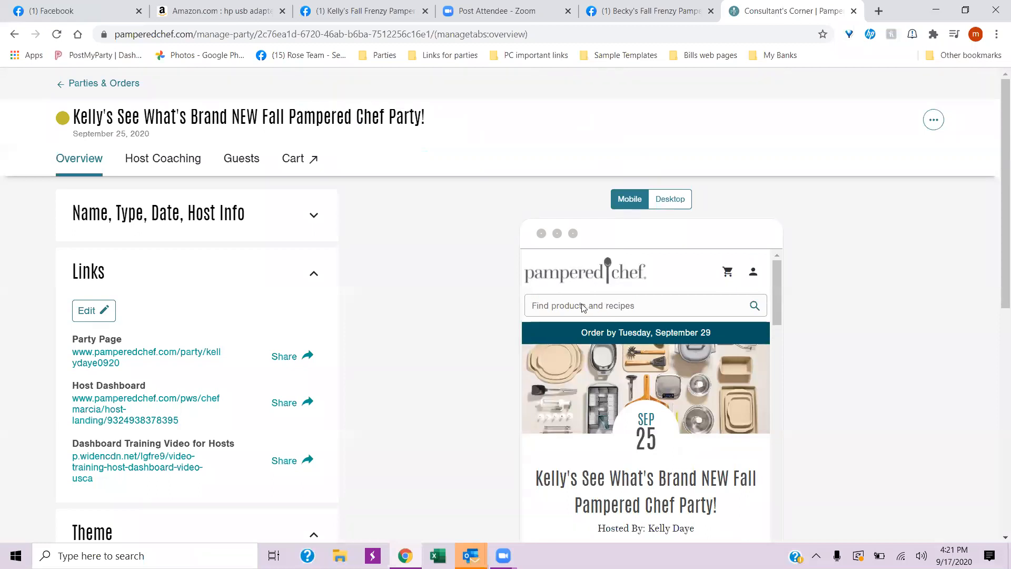
scroll(665, 315, down, 15)
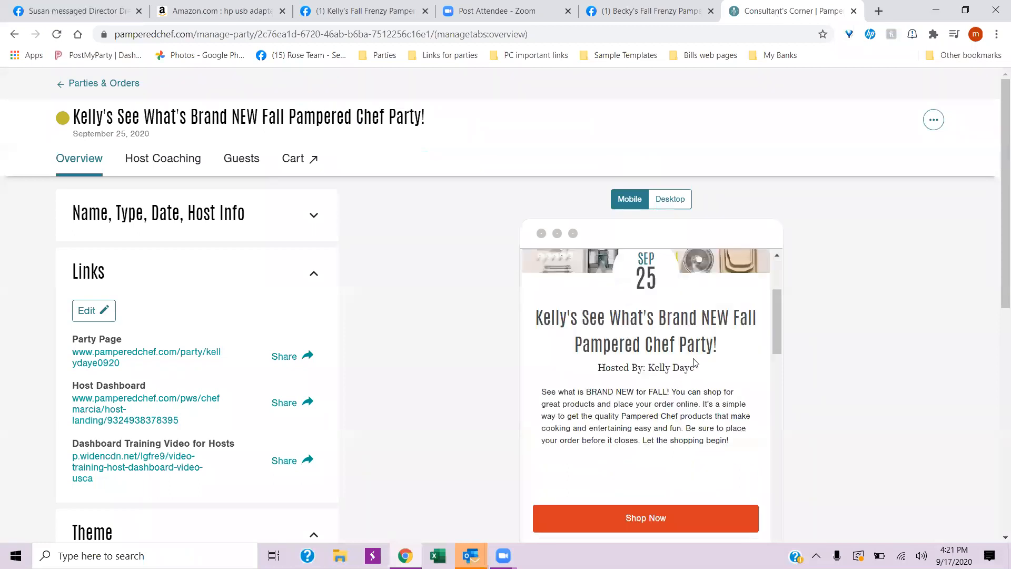
scroll(689, 366, up, 10)
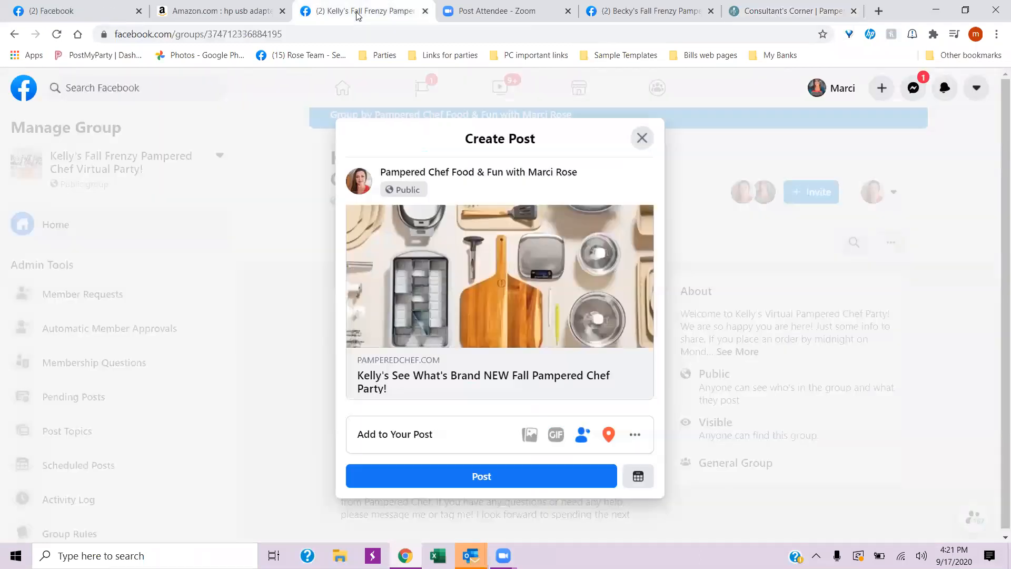
- Return to the Facebook group's post draft, check its text and link preview, and publish it to the group
click(358, 14)
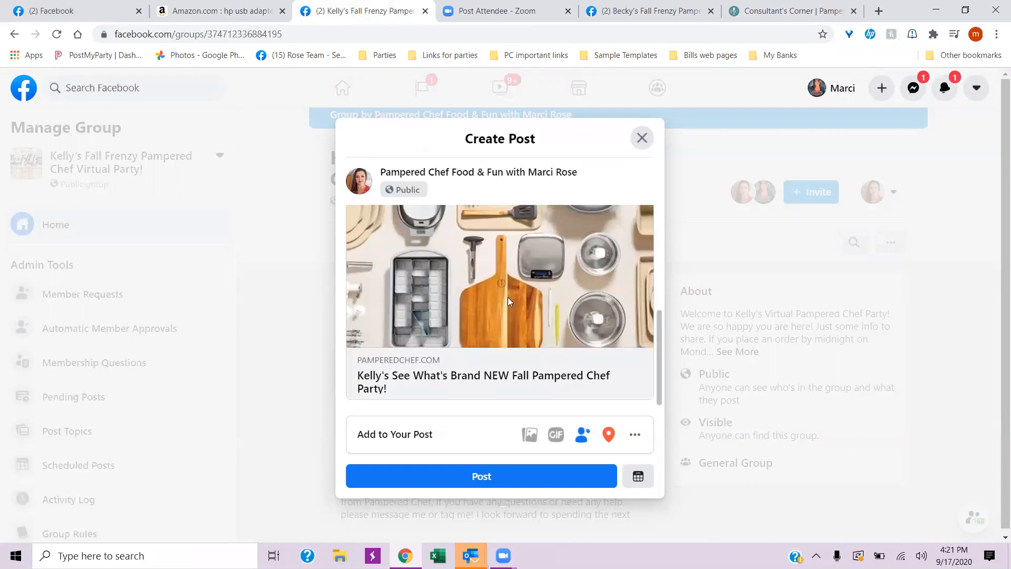
scroll(507, 297, up, 3)
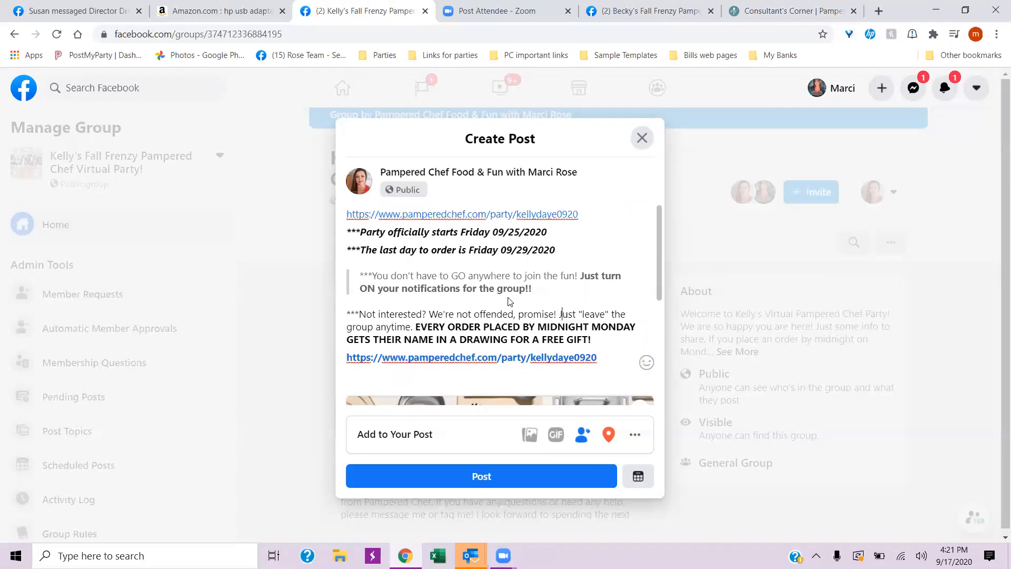
scroll(500, 327, down, 5)
click(482, 476)
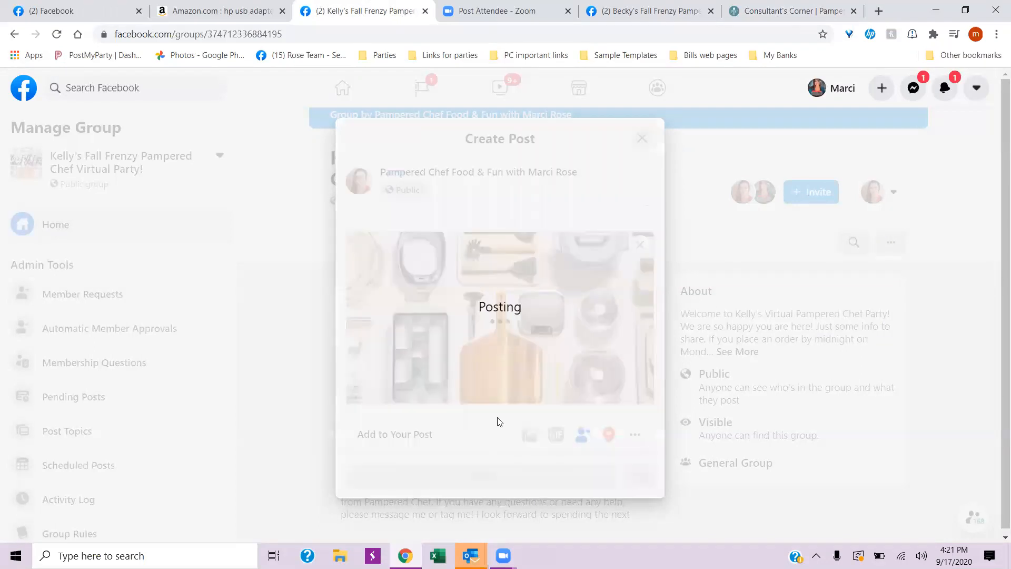
- Expand the published post, inspect the sentence "Just turn ON your notifications for the group!!" and reload the group page
scroll(502, 413, down, 4)
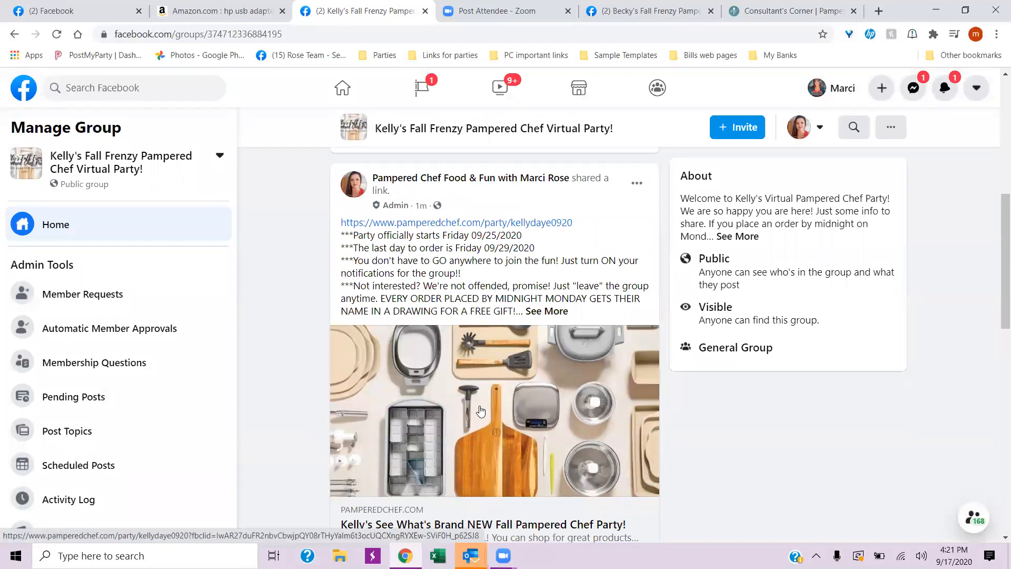
click(542, 311)
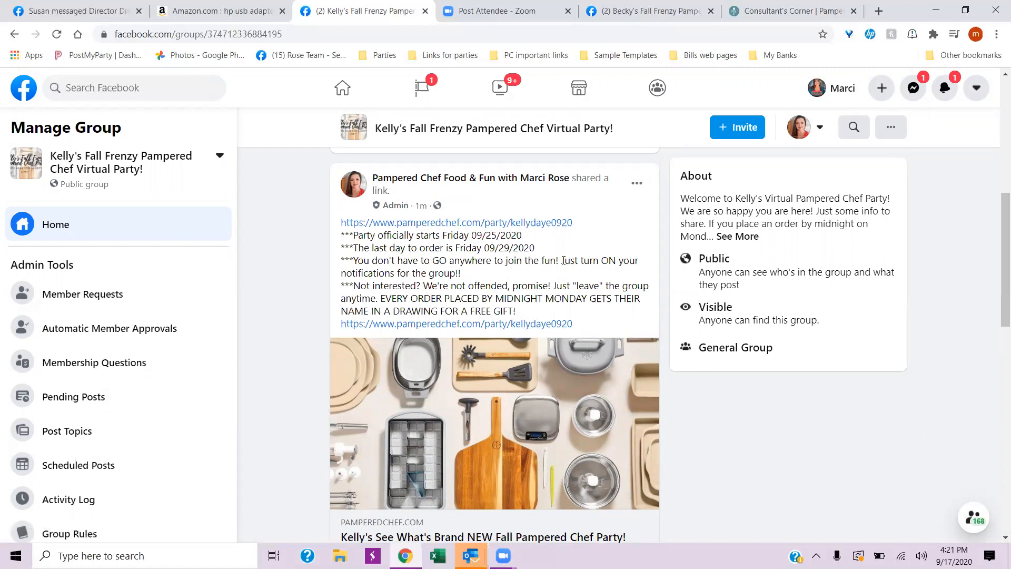
drag(561, 261, 573, 276)
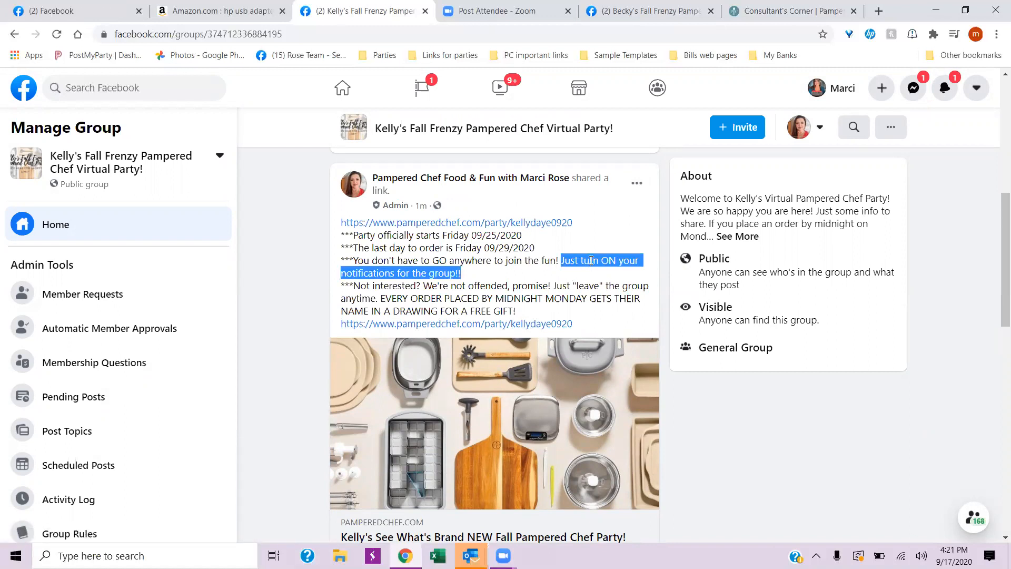
right_click(591, 261)
click(277, 293)
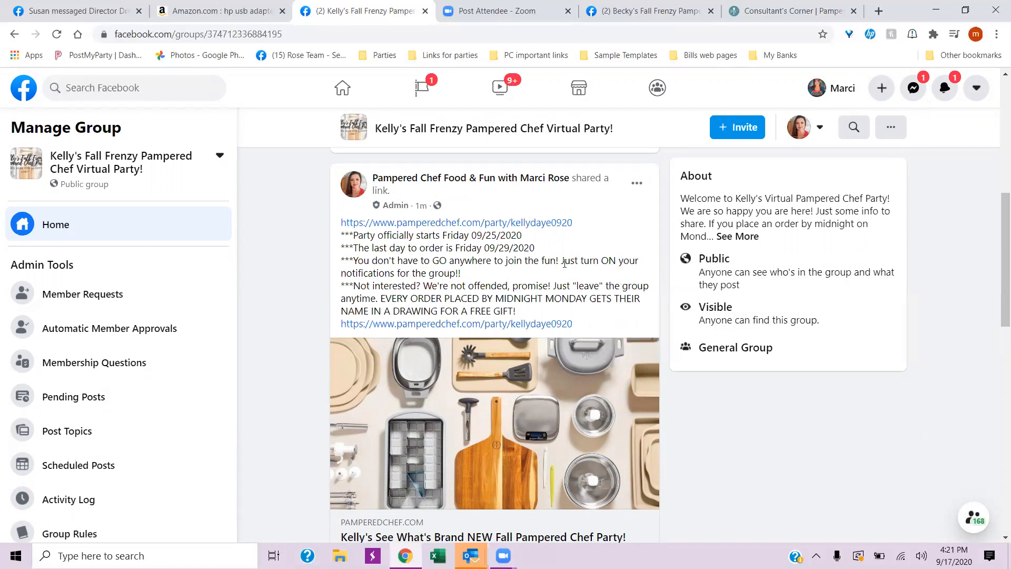
drag(562, 260, 599, 274)
click(294, 304)
right_click(294, 304)
click(331, 346)
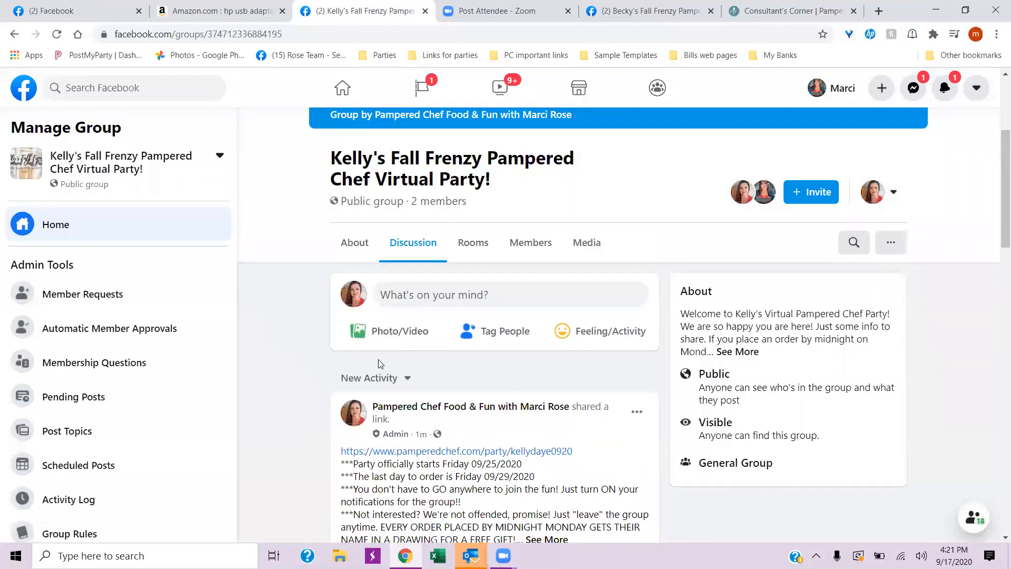
- Select the turn-on-notifications sentence in the reloaded post and check whether any formatting options are offered for it
scroll(378, 359, down, 5)
scroll(378, 359, up, 2)
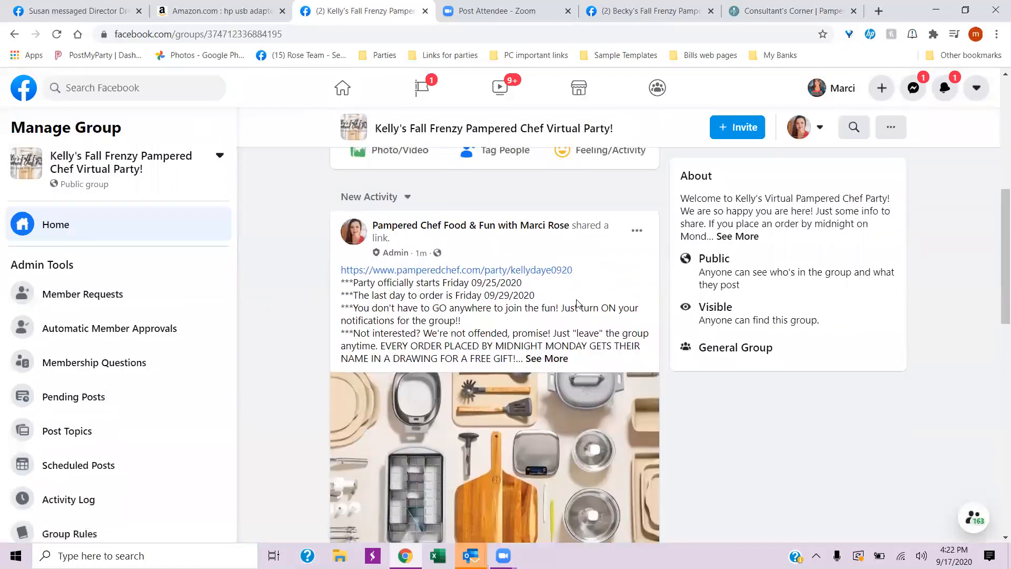
drag(562, 307, 584, 320)
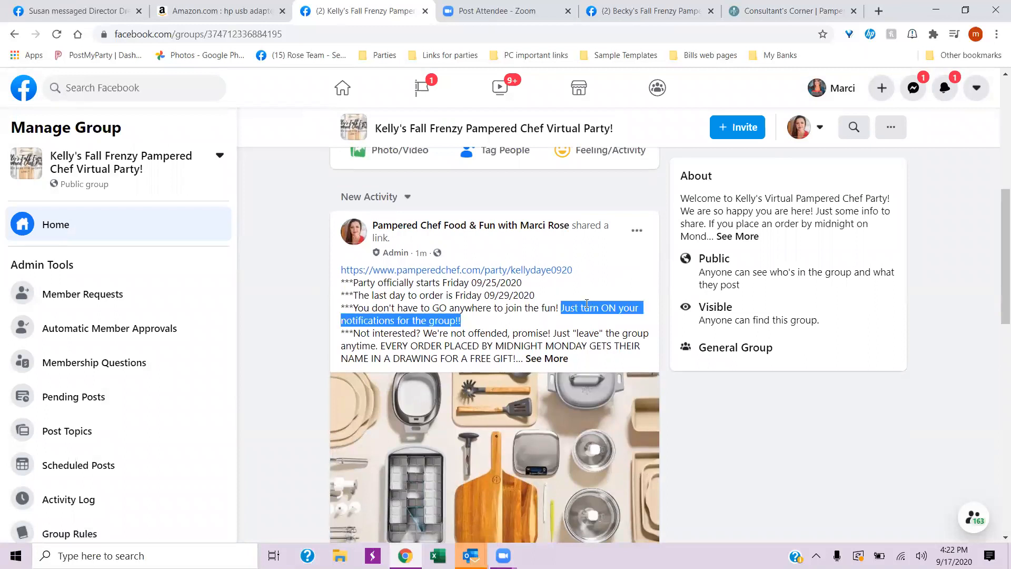
right_click(586, 309)
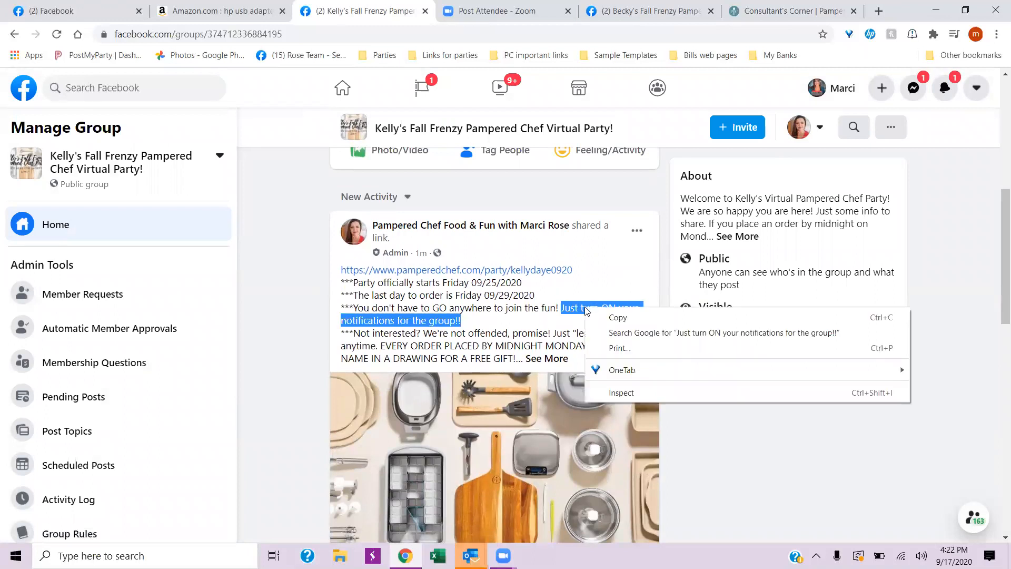
click(268, 302)
drag(562, 308, 591, 322)
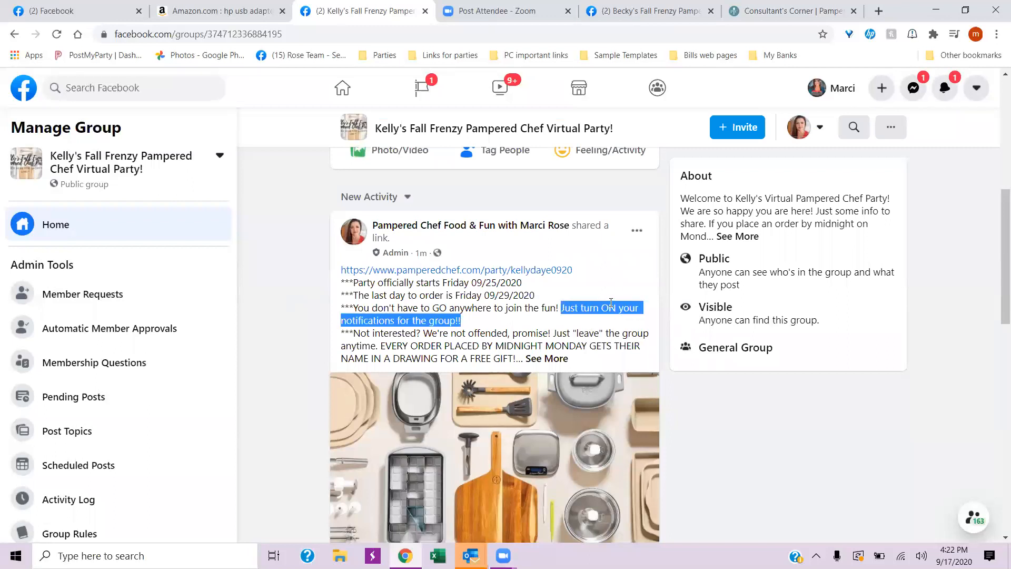
scroll(611, 303, up, 1)
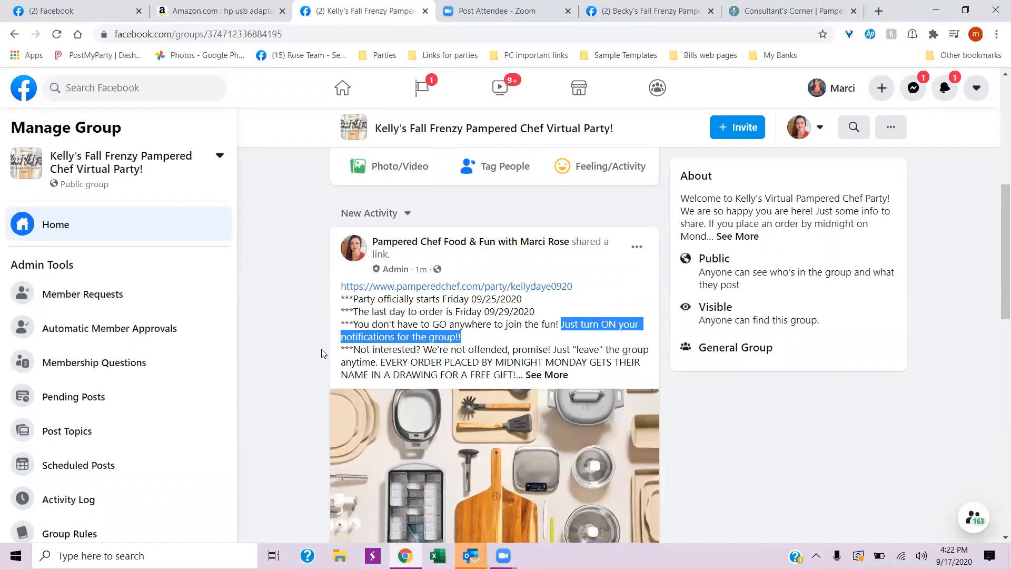
click(295, 326)
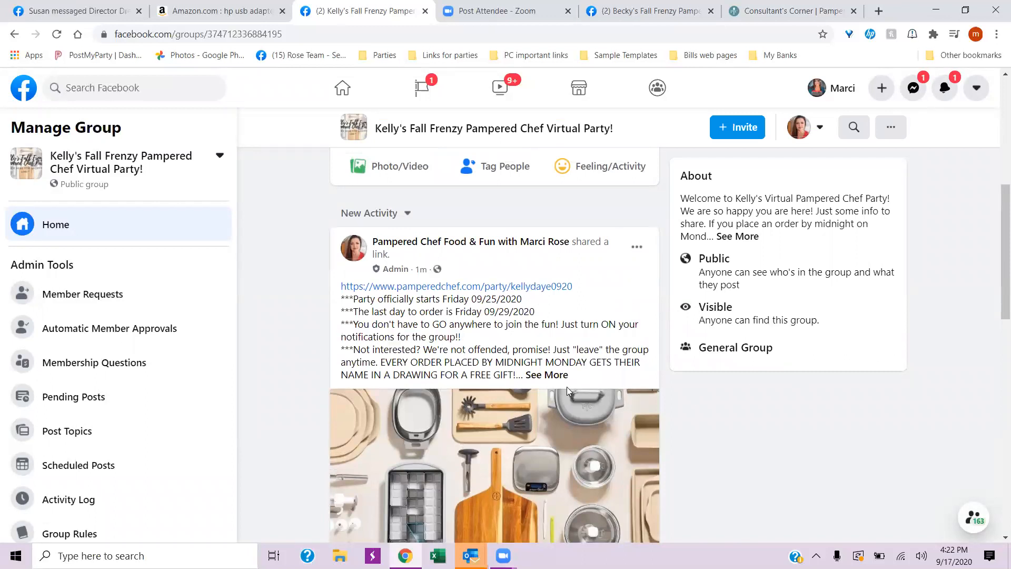
- Expand the published party-dates post to its full text and mark it as an announcement
click(547, 375)
scroll(284, 382, down, 5)
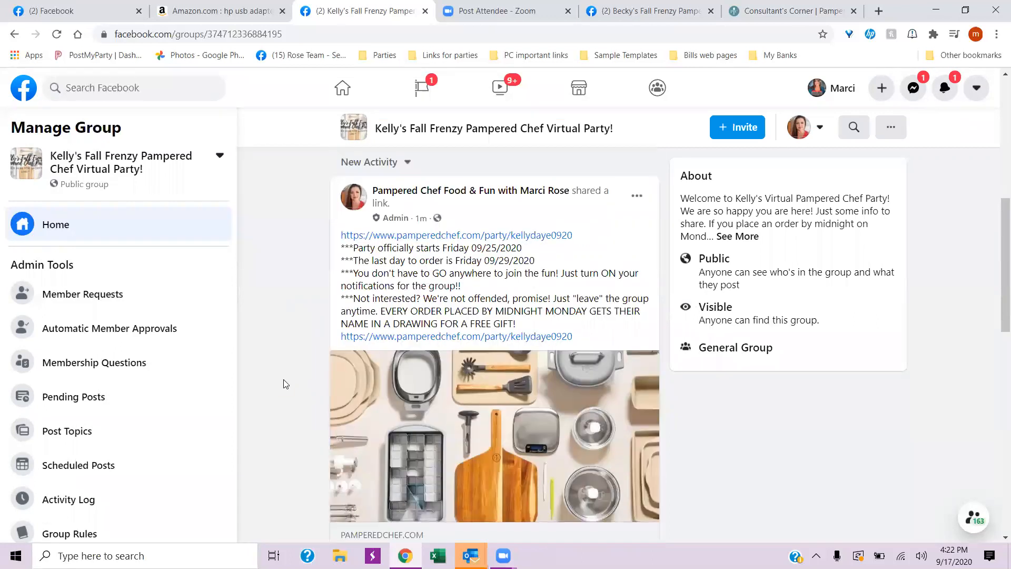
scroll(285, 383, up, 8)
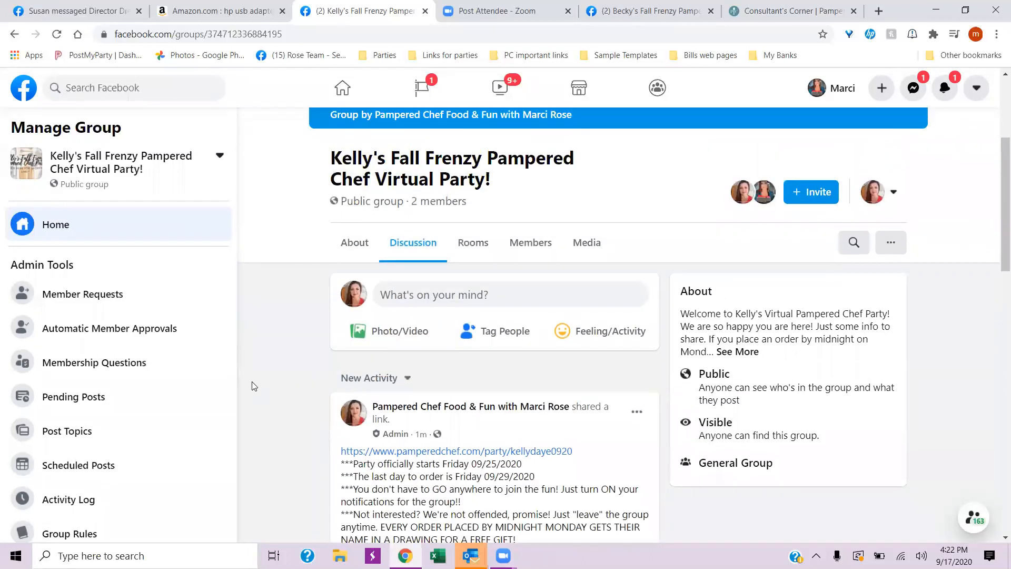
scroll(253, 385, up, 3)
scroll(252, 385, down, 5)
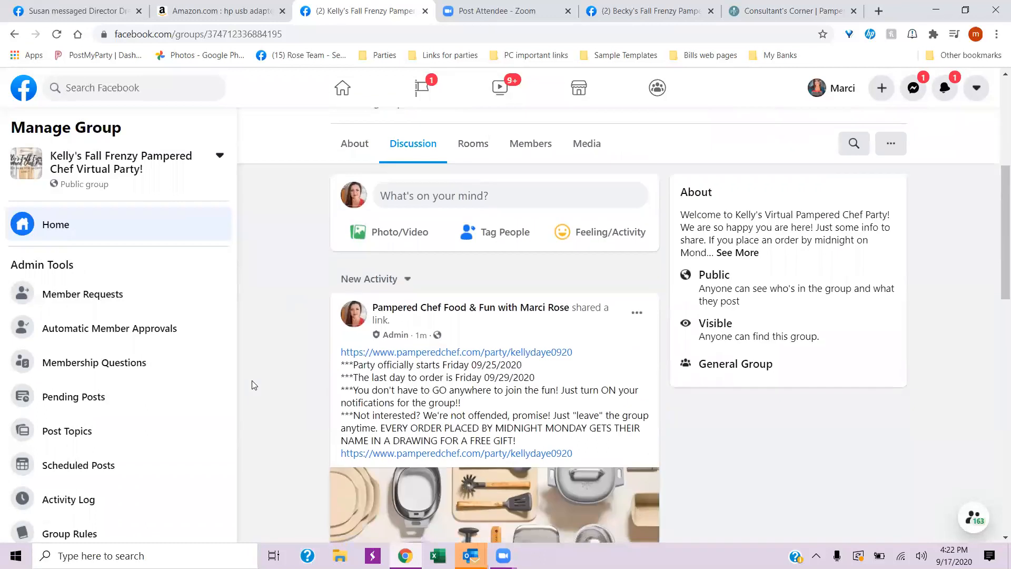
scroll(252, 384, down, 2)
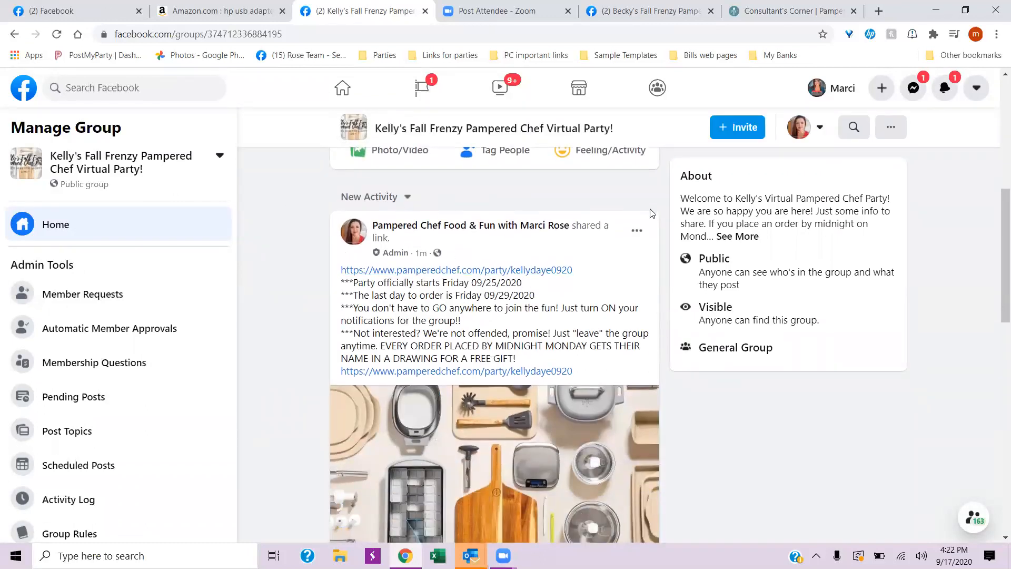
click(636, 230)
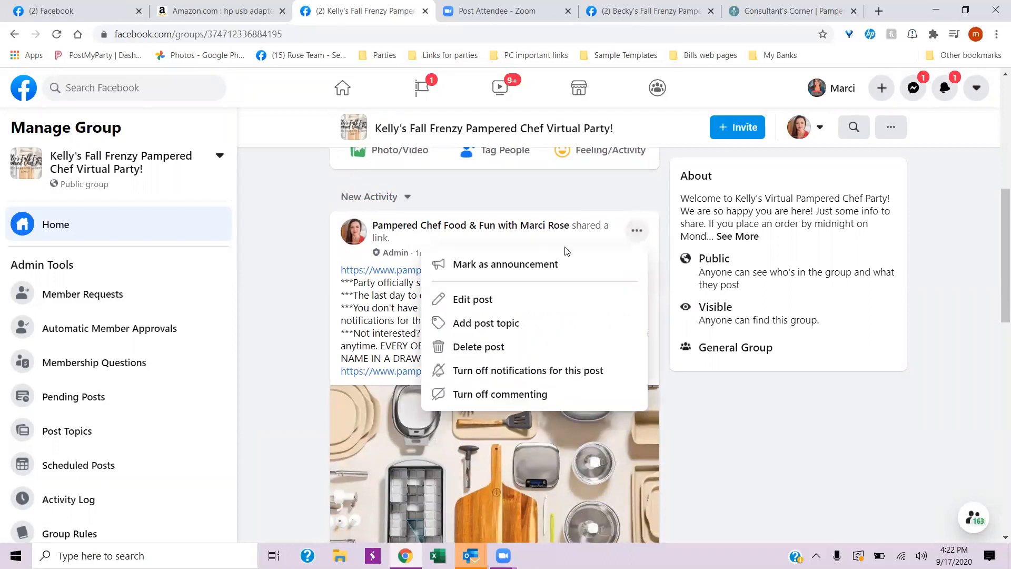
click(475, 265)
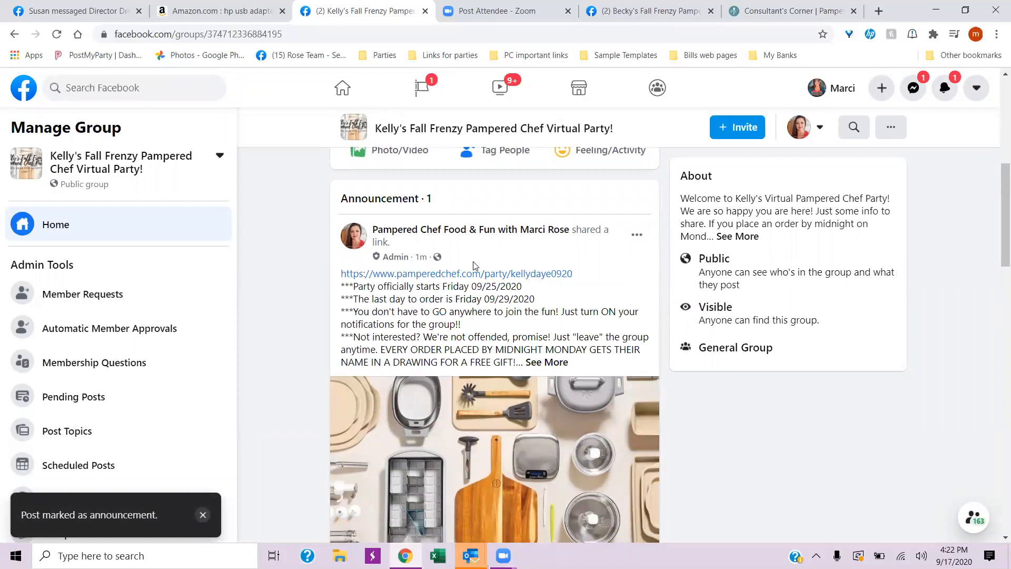
- Look through the group's admin tools and the Announcement section of the discussion
scroll(138, 406, down, 3)
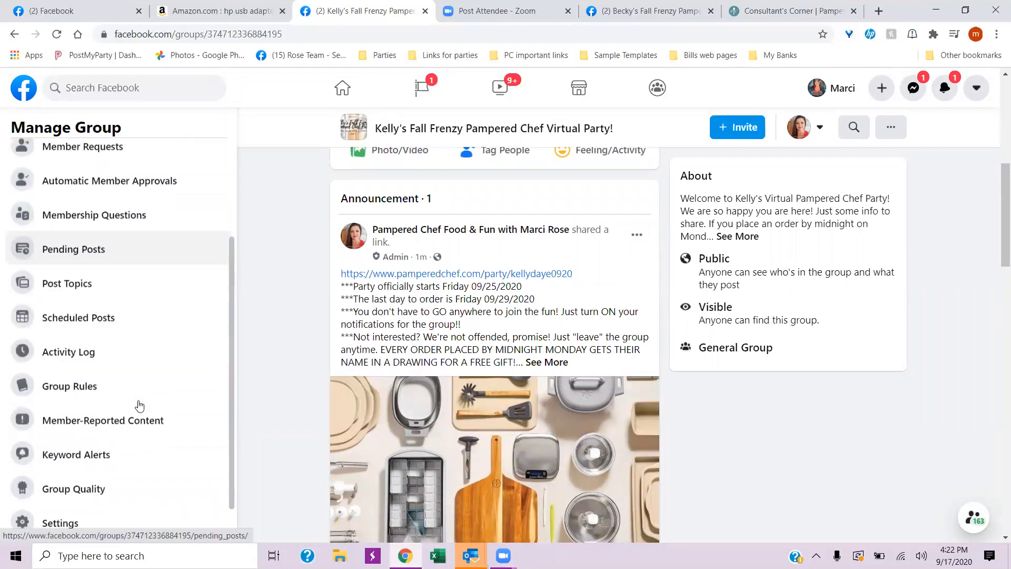
scroll(74, 463, down, 1)
scroll(74, 456, up, 4)
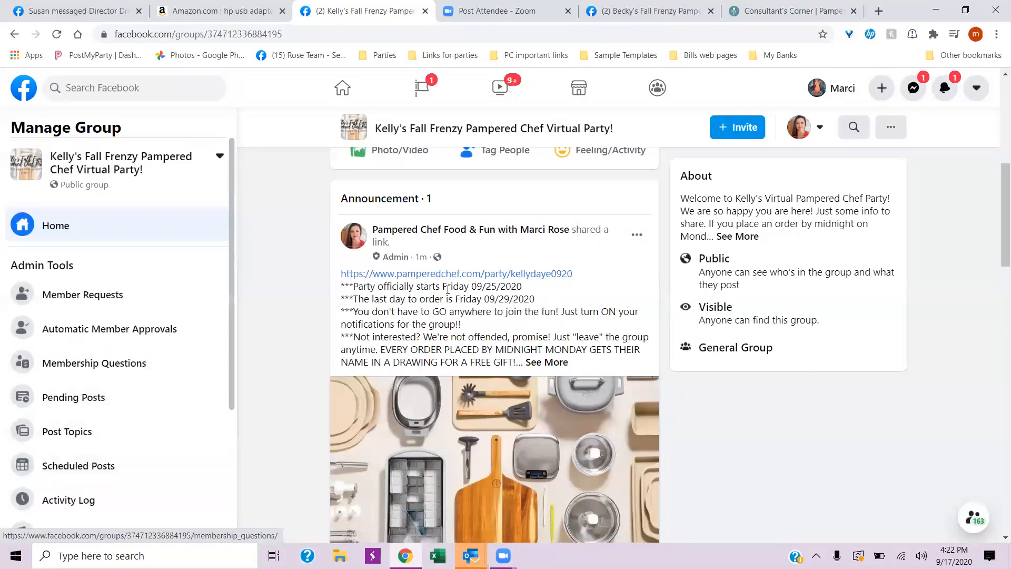
scroll(448, 289, up, 5)
scroll(530, 330, down, 2)
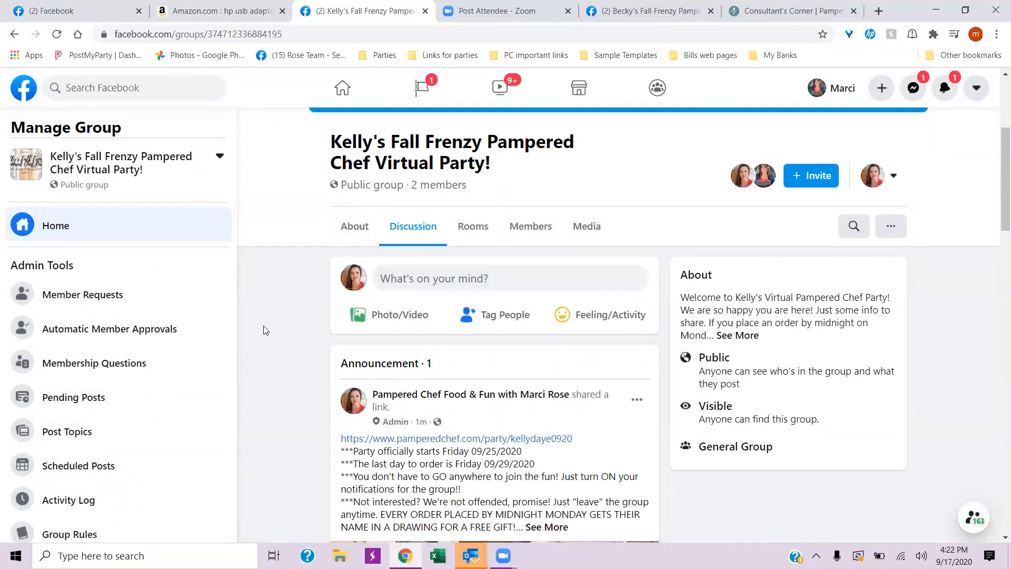
scroll(266, 330, down, 1)
scroll(134, 355, down, 4)
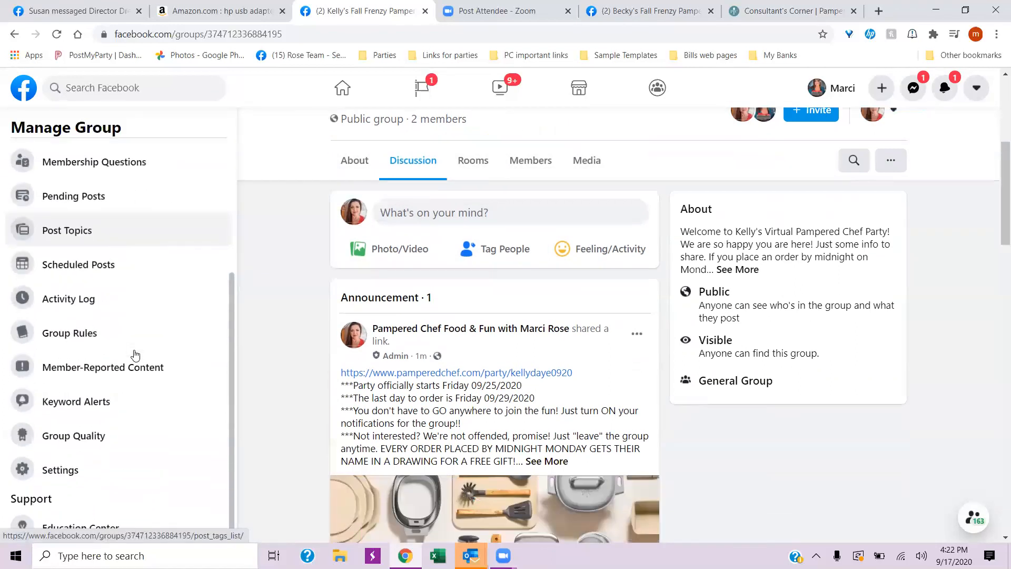
scroll(136, 353, up, 4)
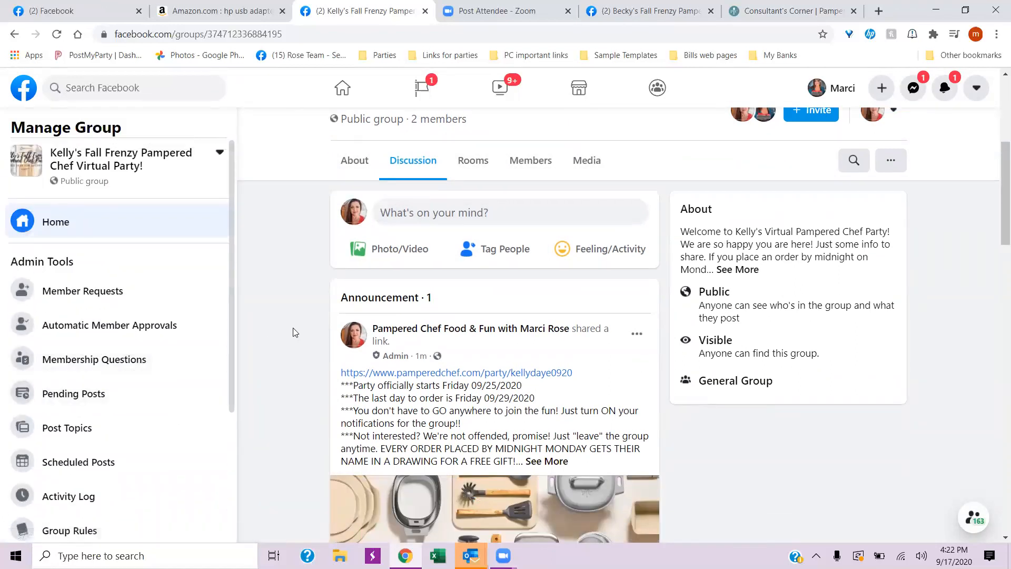
scroll(293, 329, down, 2)
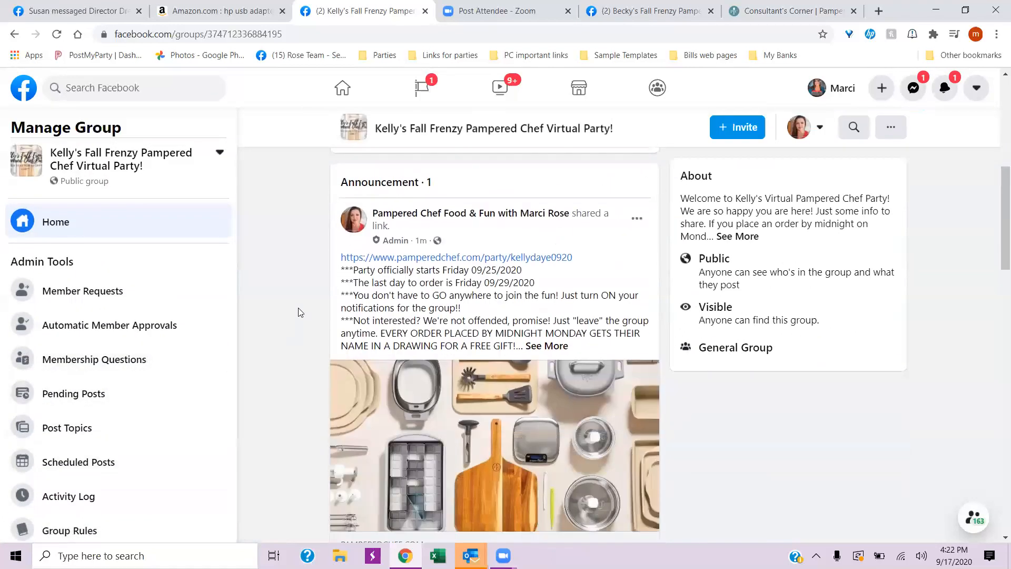
- Check the announcement post's options, dismiss them without choosing any, and reload the group page
click(637, 220)
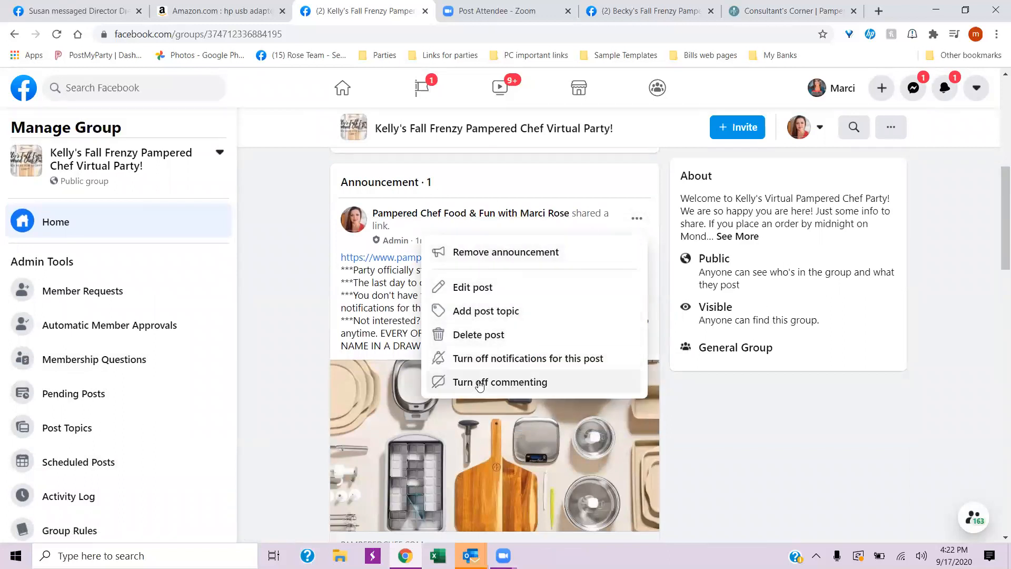
click(296, 290)
right_click(294, 289)
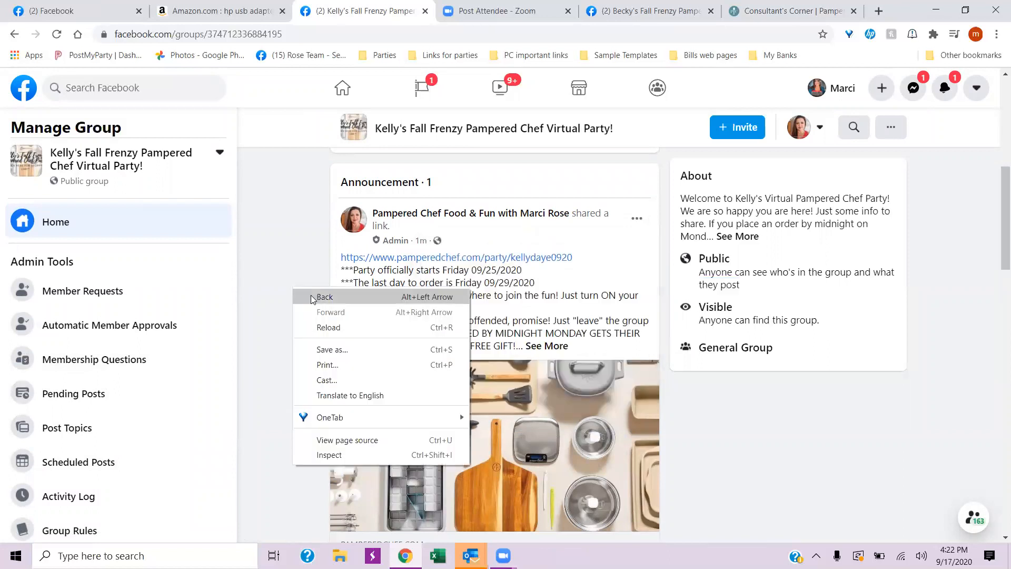
click(325, 326)
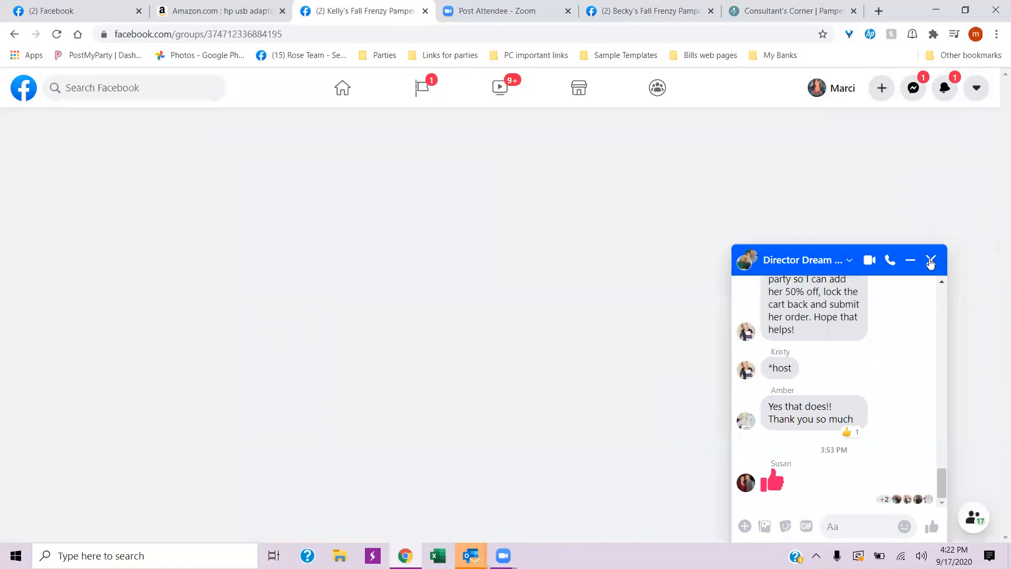
- Close the group chat window and pin the announcement post to the top of the discussion
click(930, 260)
scroll(363, 369, down, 10)
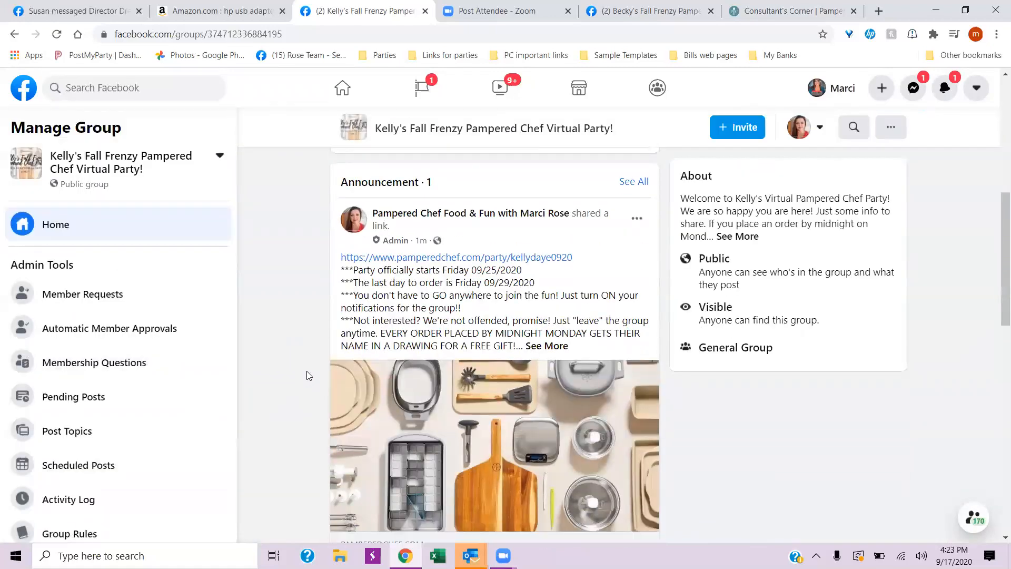
scroll(308, 380, down, 9)
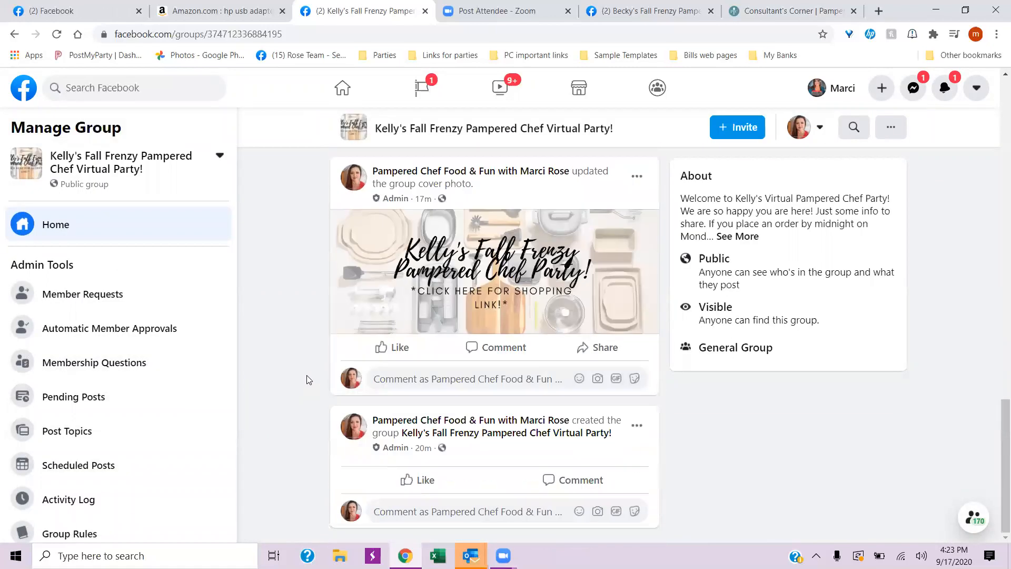
scroll(308, 379, up, 3)
scroll(308, 379, up, 10)
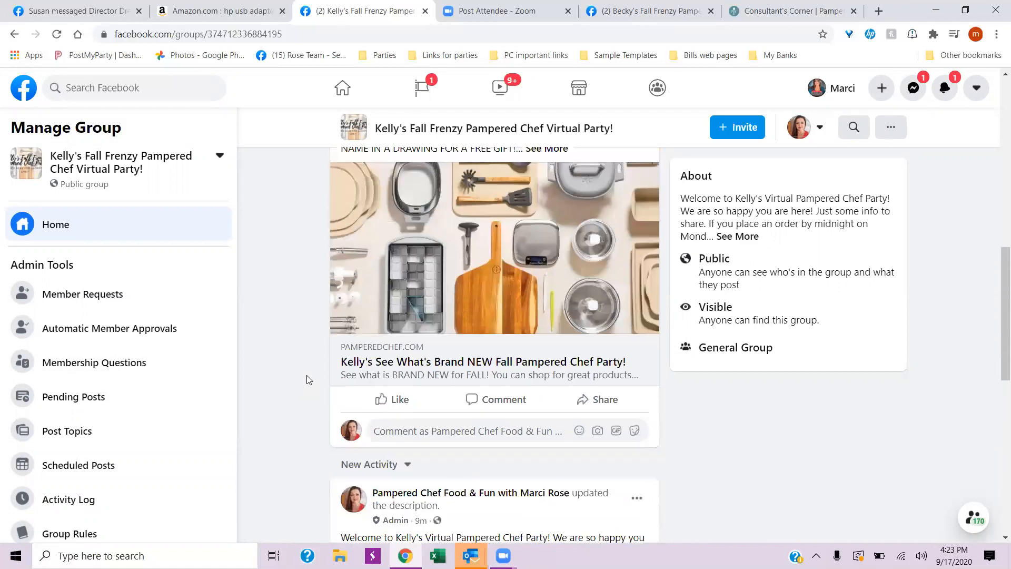
scroll(309, 379, up, 1)
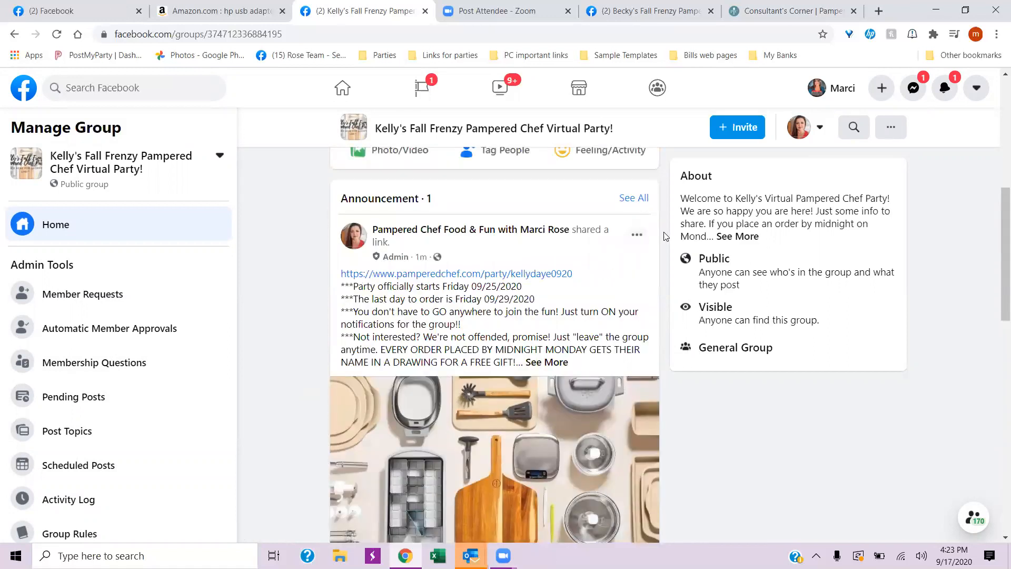
click(636, 236)
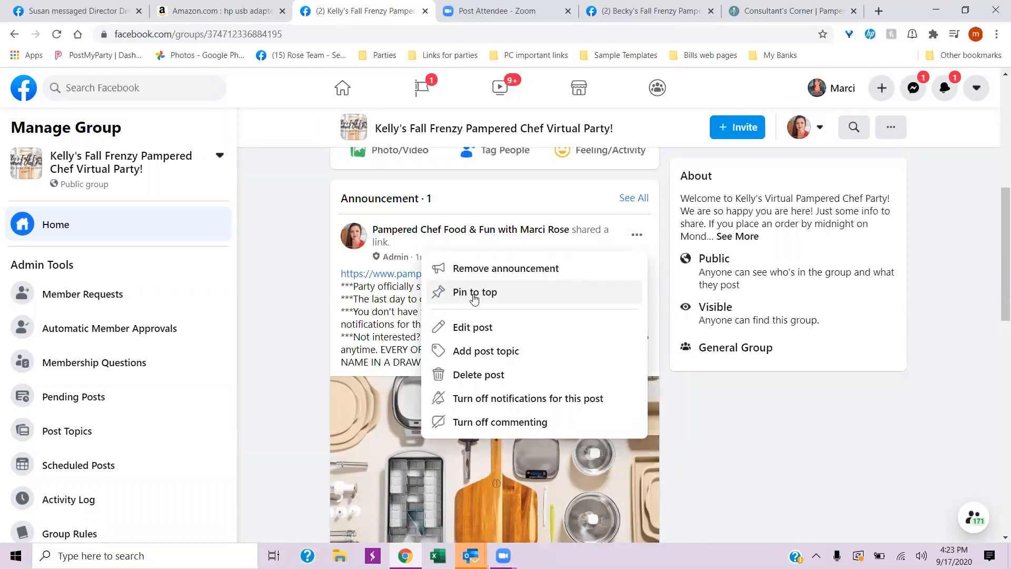
click(474, 293)
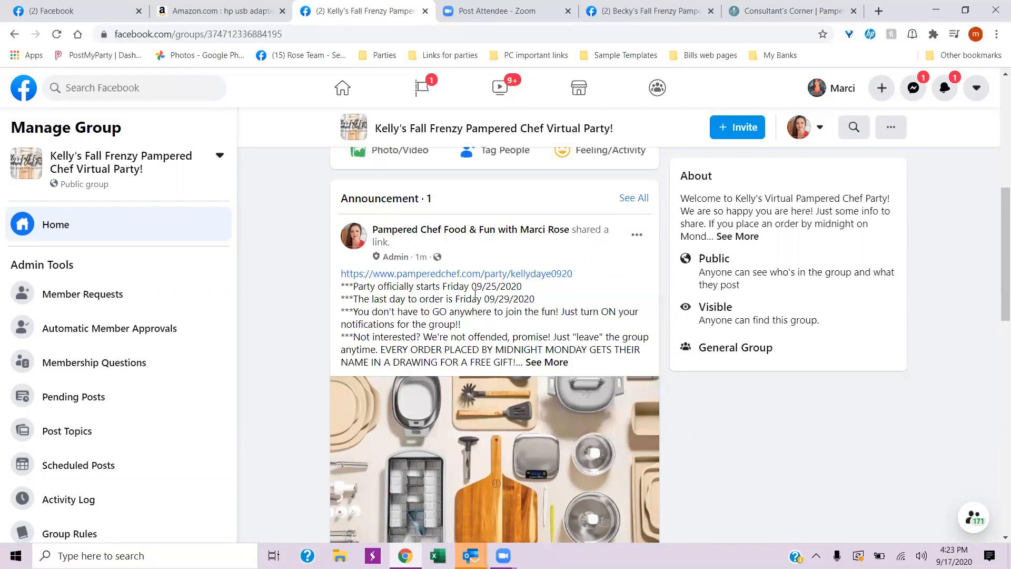
click(636, 235)
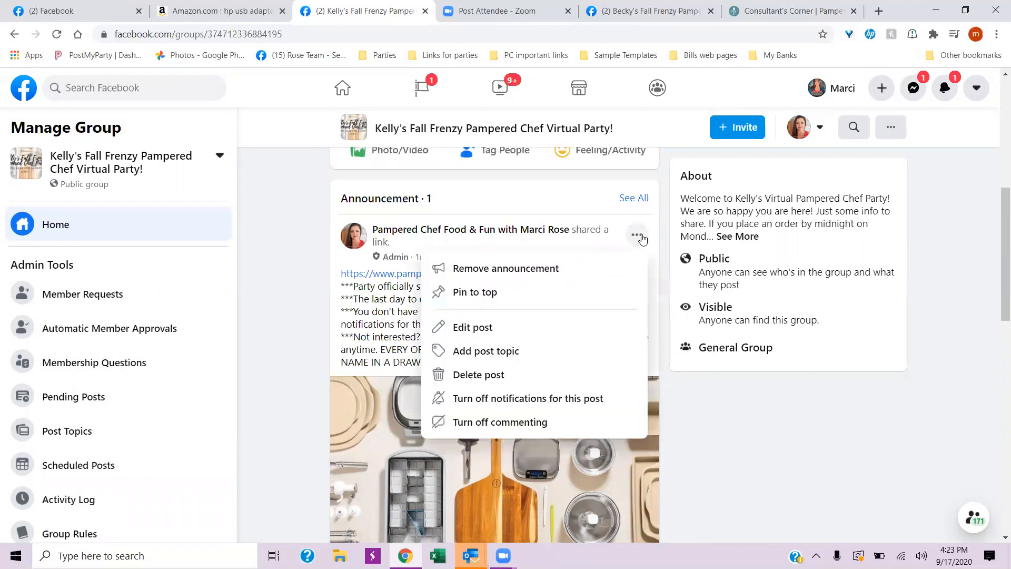
click(464, 292)
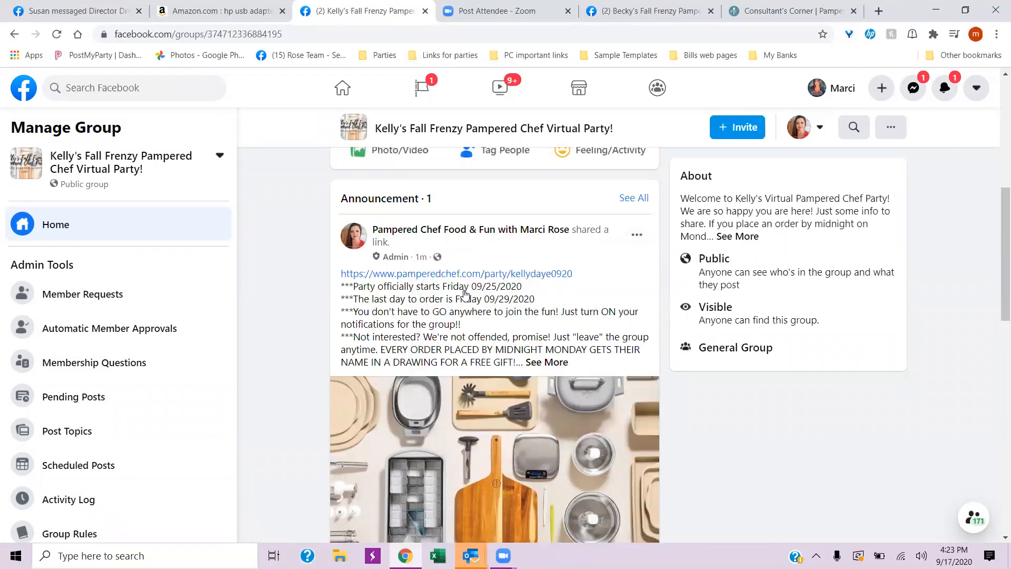
- Reload the group page twice and close the chat window that reopens
scroll(308, 259, down, 3)
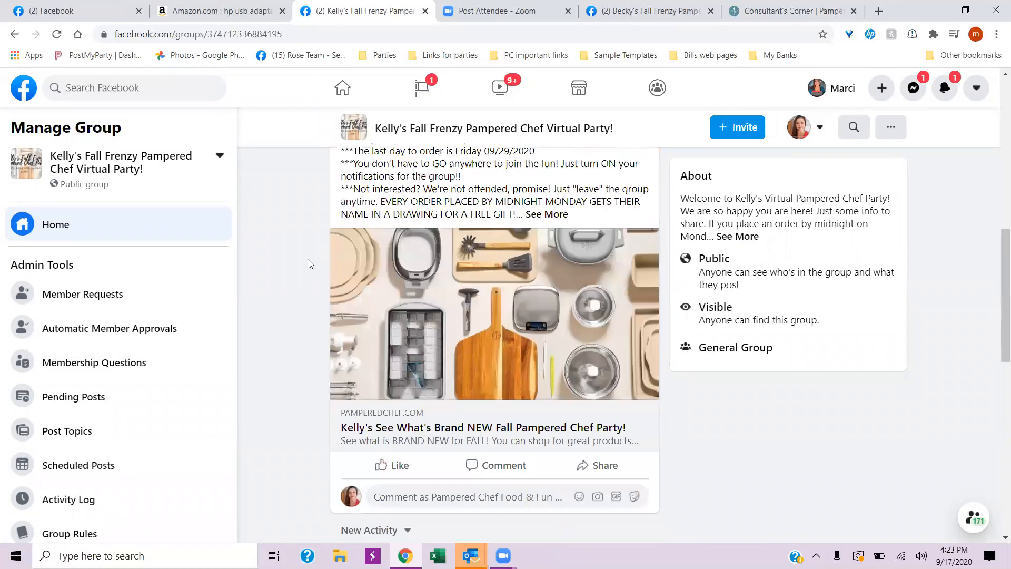
right_click(294, 263)
click(338, 299)
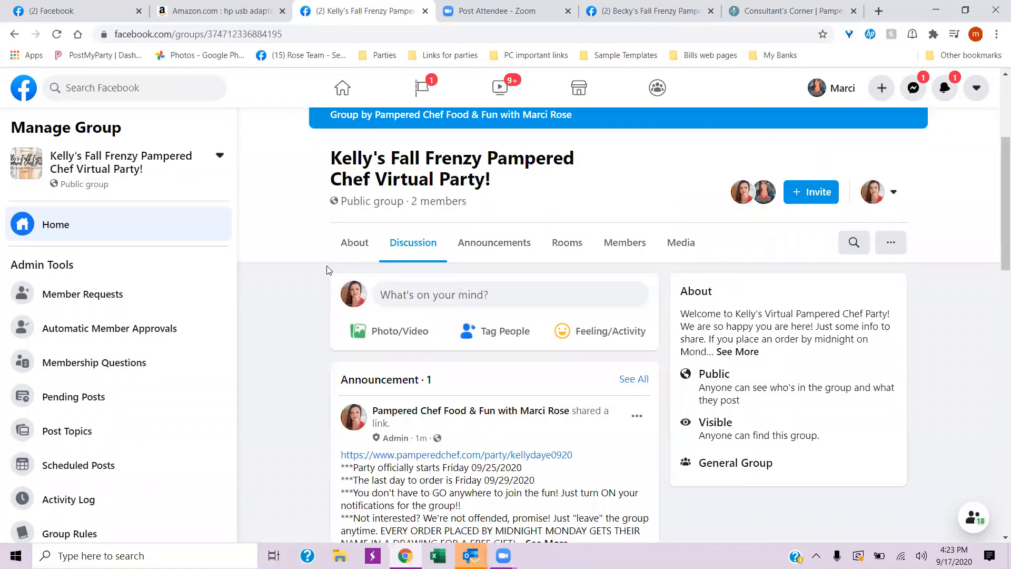
scroll(306, 300, down, 2)
scroll(293, 321, down, 5)
right_click(277, 302)
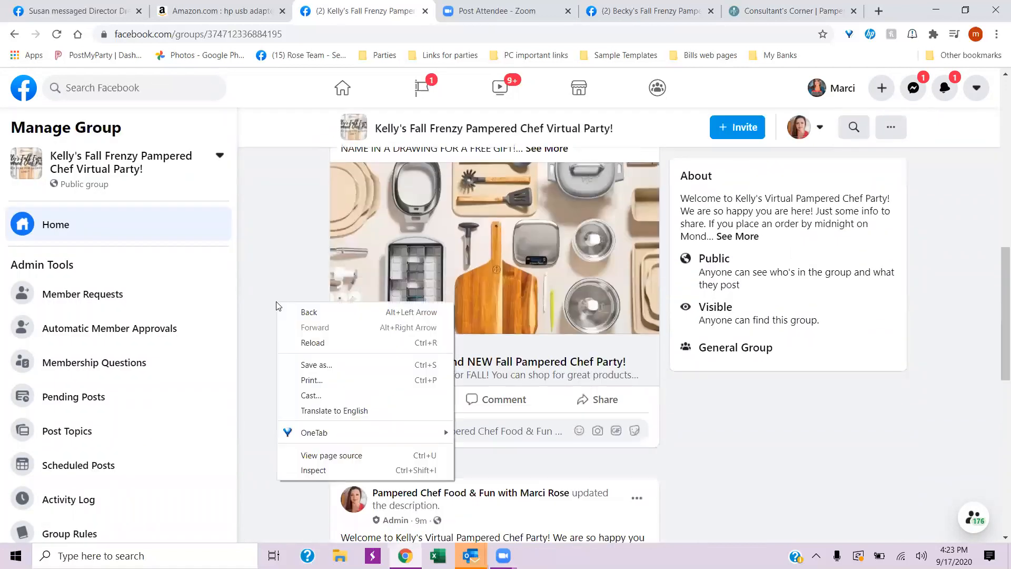
click(327, 342)
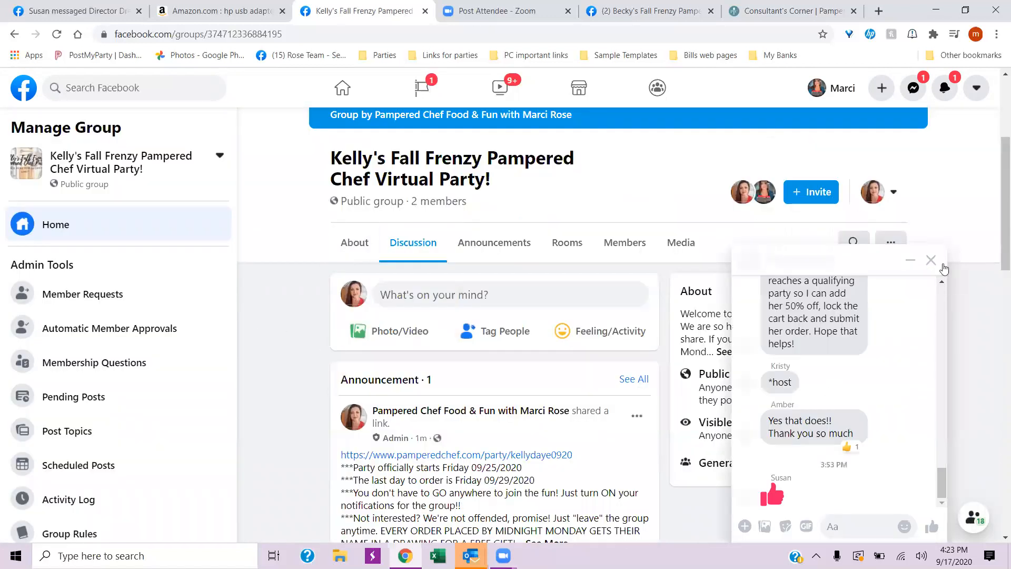
click(930, 262)
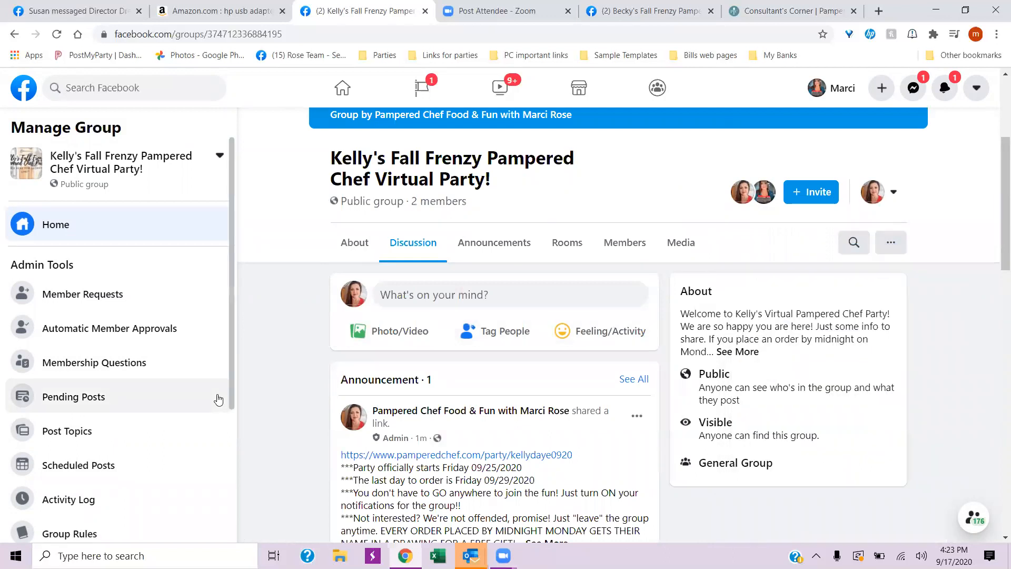
- Look through the reloaded feed and check the announcement post's pin options, dismissing them without choosing any
scroll(265, 360, down, 6)
scroll(272, 365, down, 5)
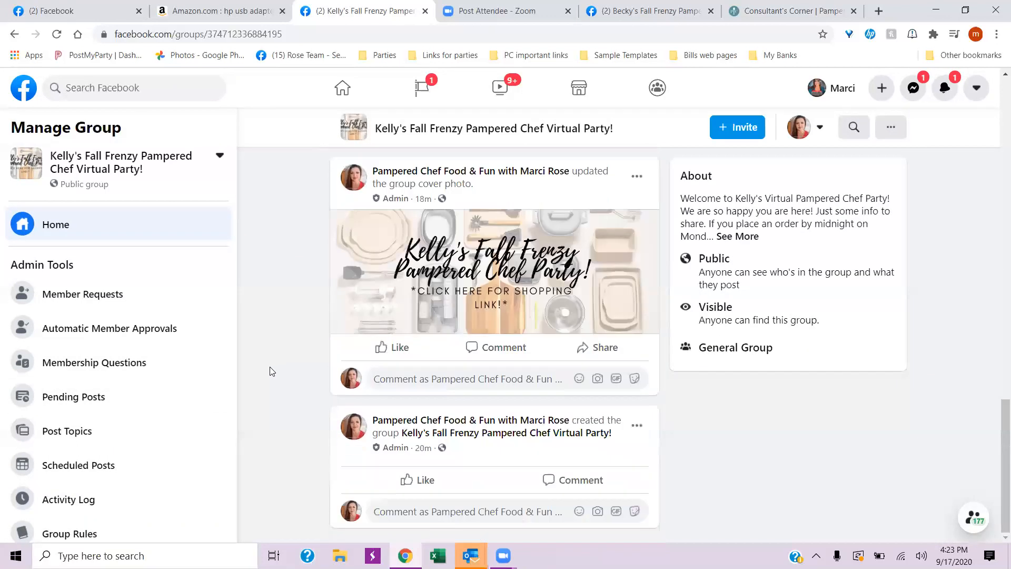
scroll(270, 372, up, 15)
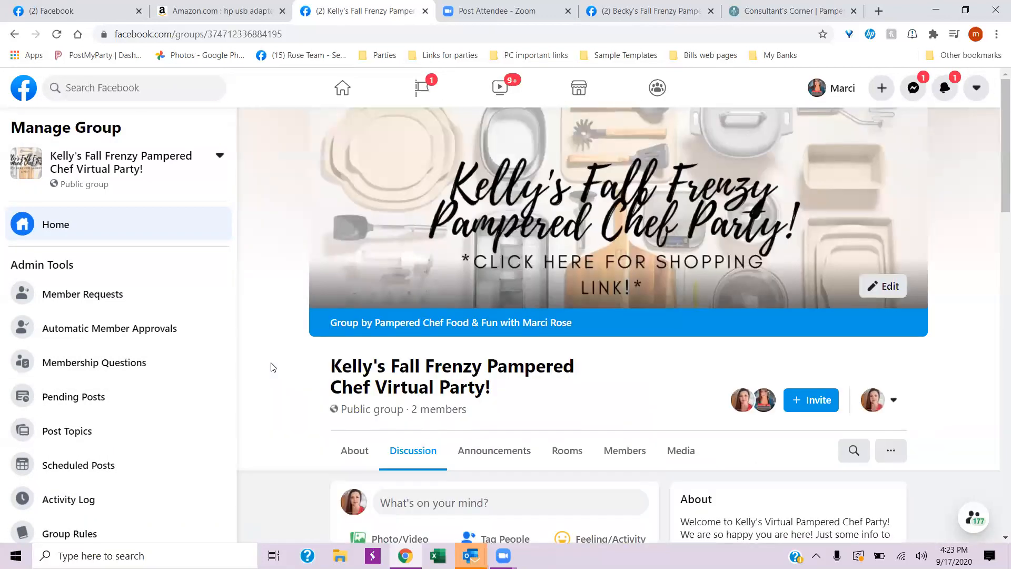
scroll(436, 302, down, 5)
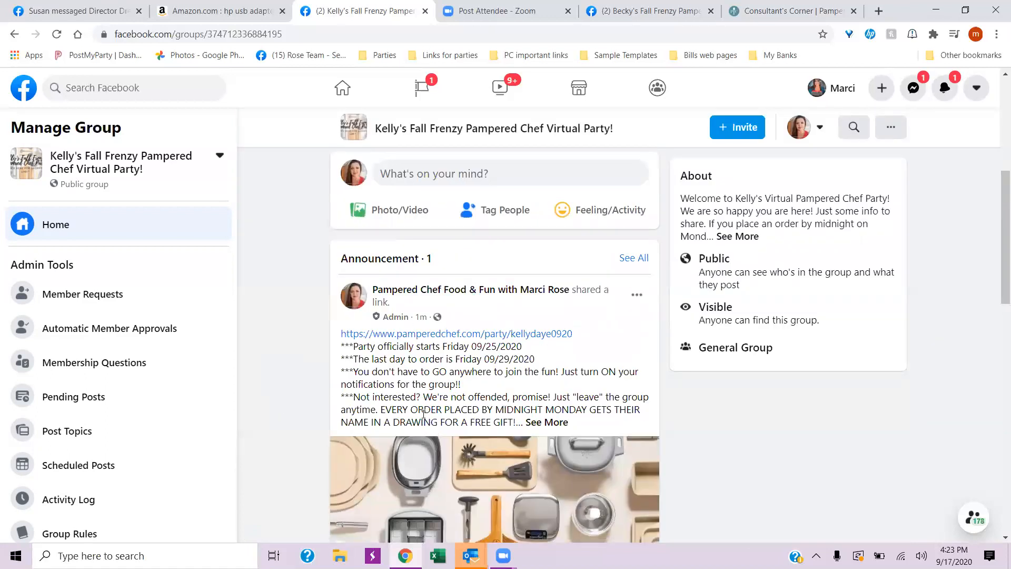
click(637, 297)
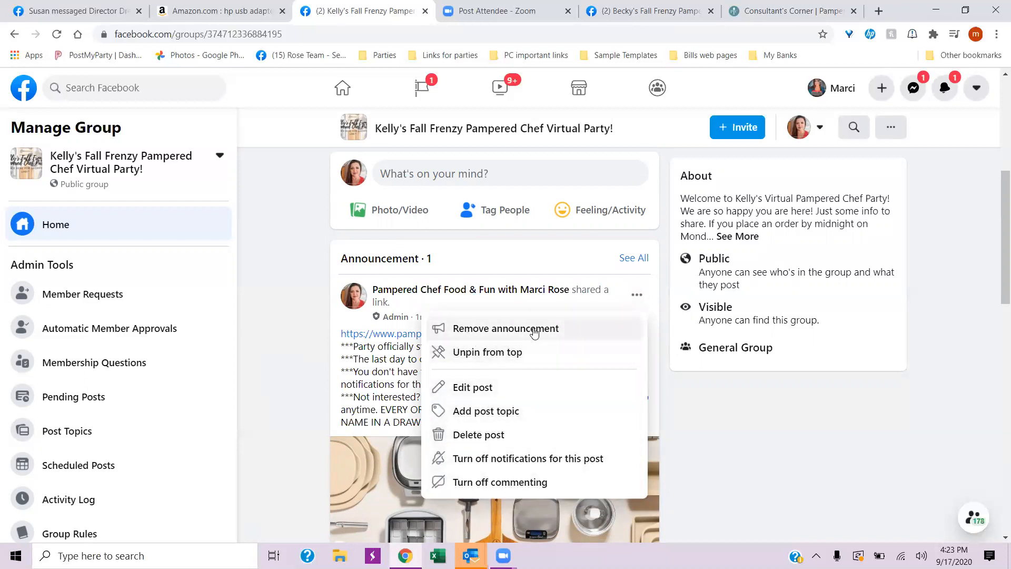
click(273, 266)
- Look through the group's admin tools and review the post listed in the Announcements section
scroll(158, 385, down, 1)
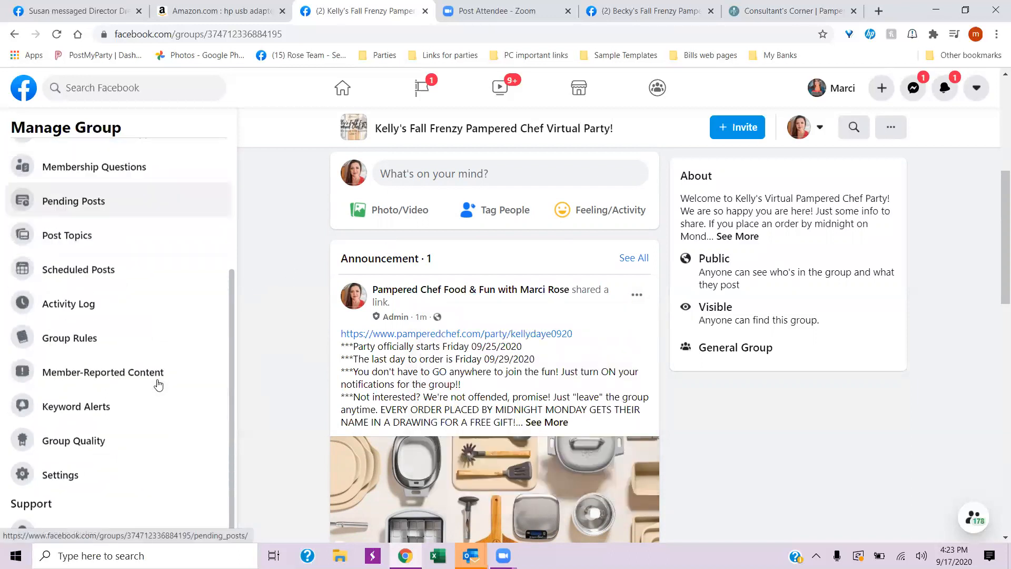
scroll(288, 356, up, 3)
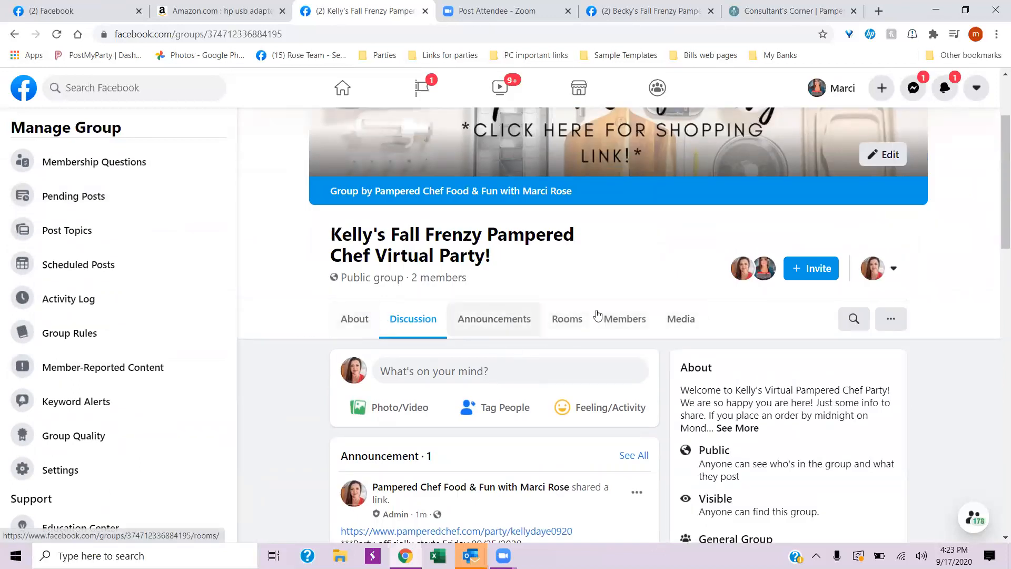
click(490, 322)
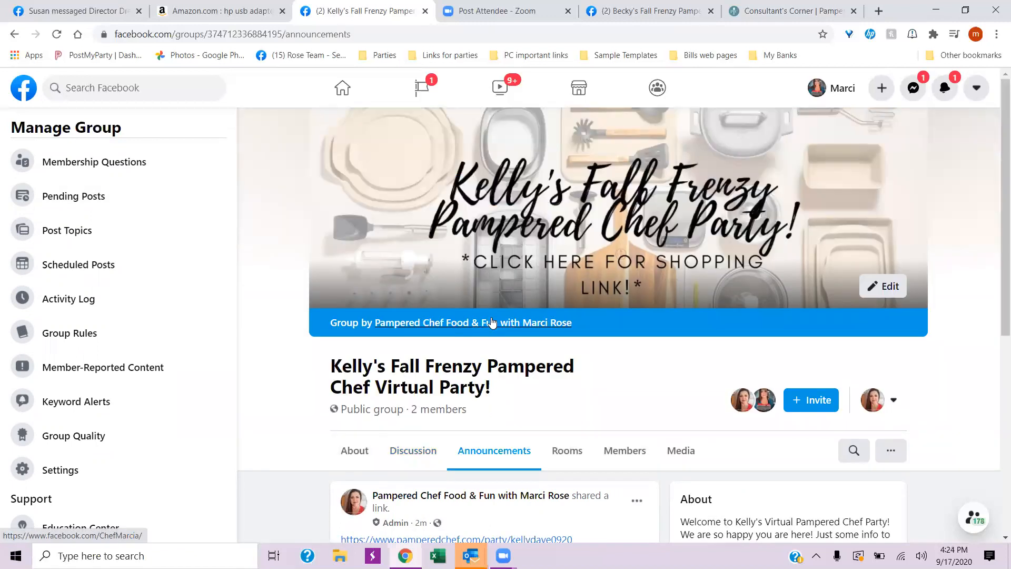
scroll(510, 248, down, 2)
scroll(474, 409, down, 2)
scroll(474, 409, up, 5)
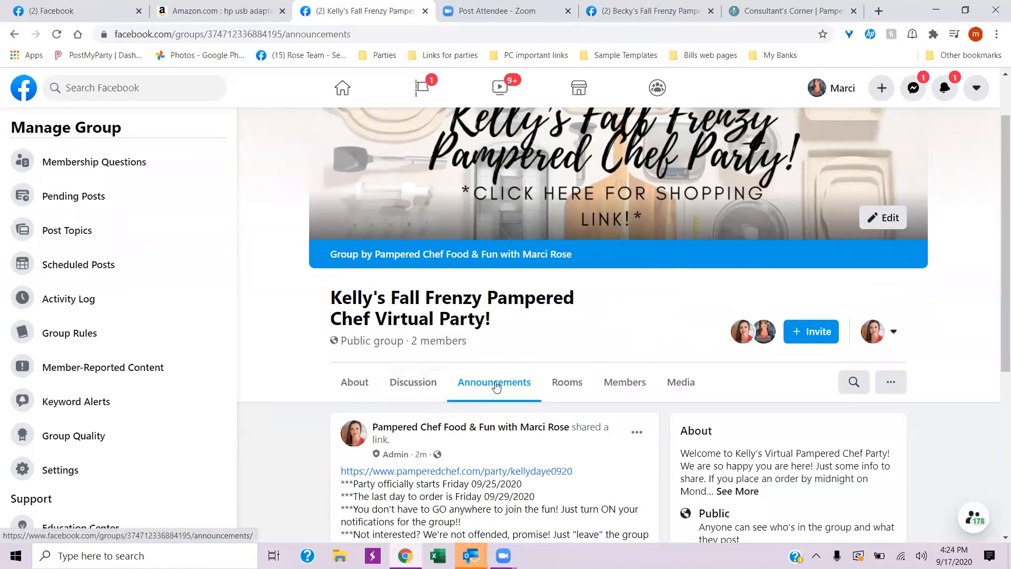
- Return to the group's Discussion and examine the order of the announcement and the other posts
click(412, 383)
scroll(332, 516, down, 15)
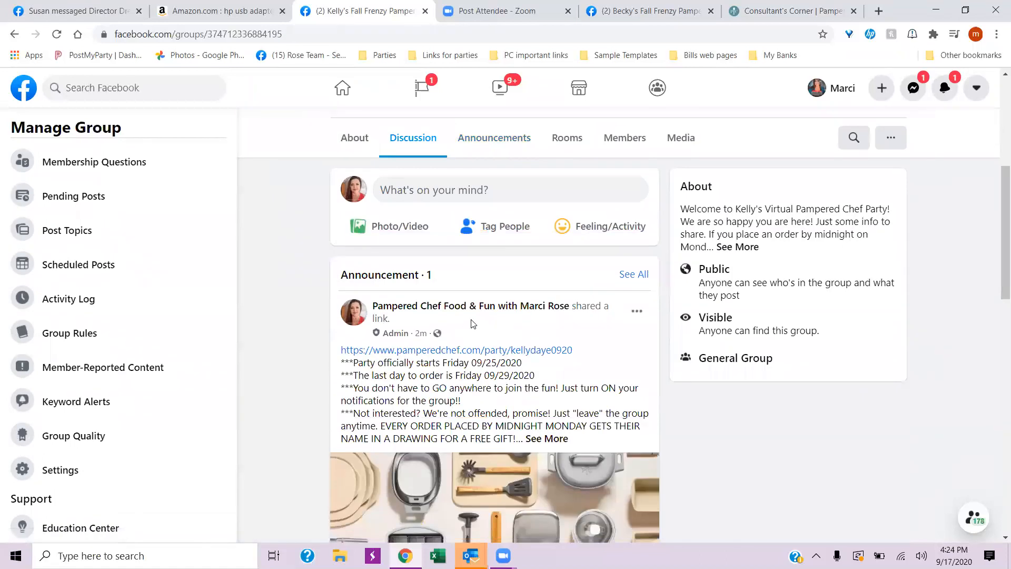
mouse_move(465, 435)
scroll(465, 434, up, 12)
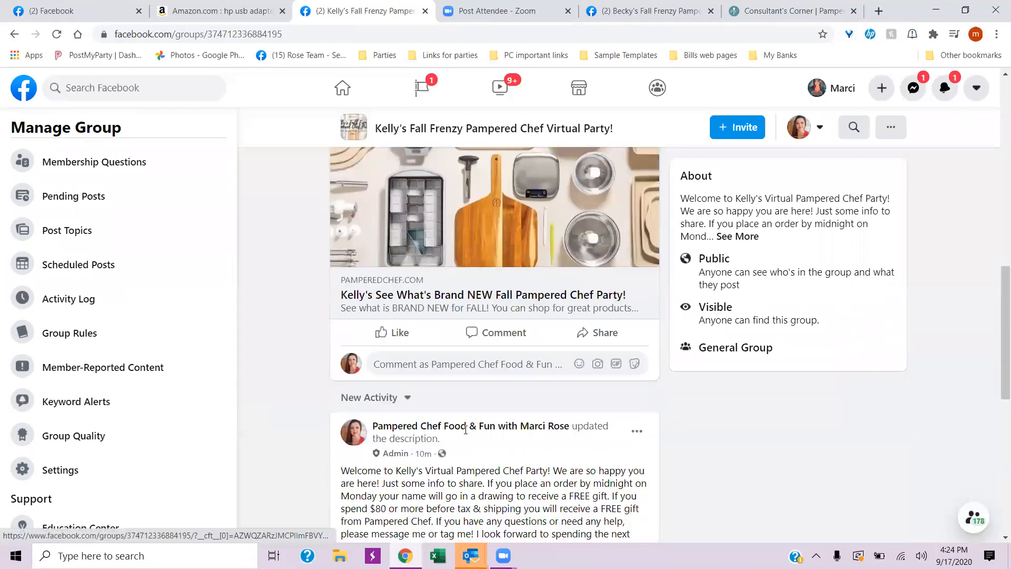
scroll(467, 435, down, 1)
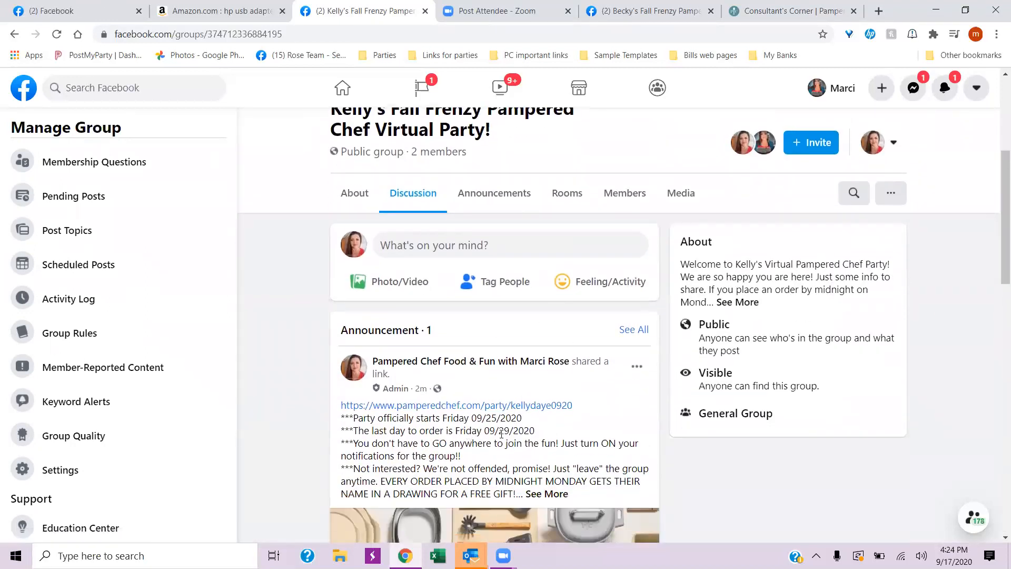
scroll(507, 430, down, 3)
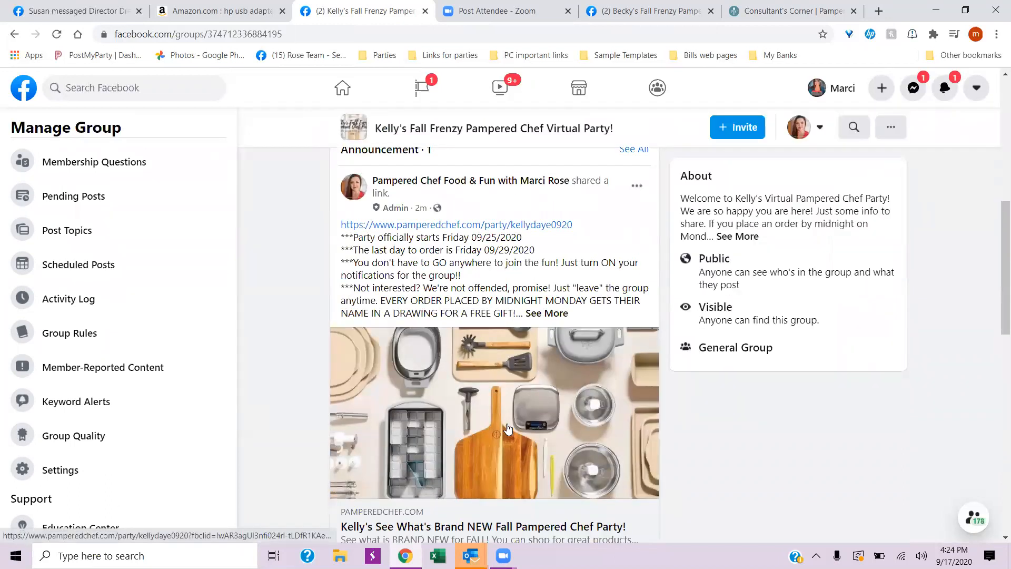
scroll(507, 429, down, 9)
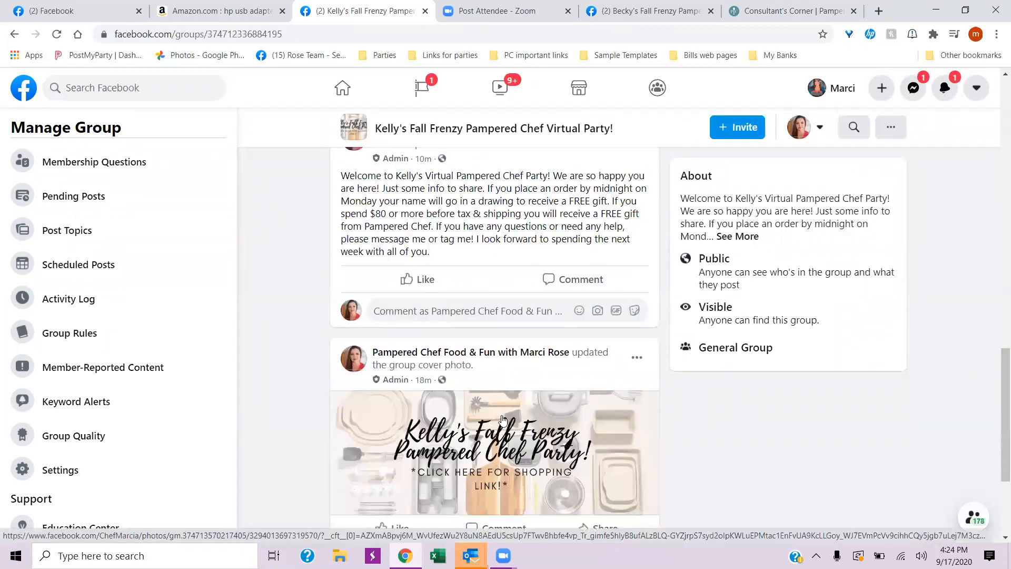
scroll(503, 419, up, 10)
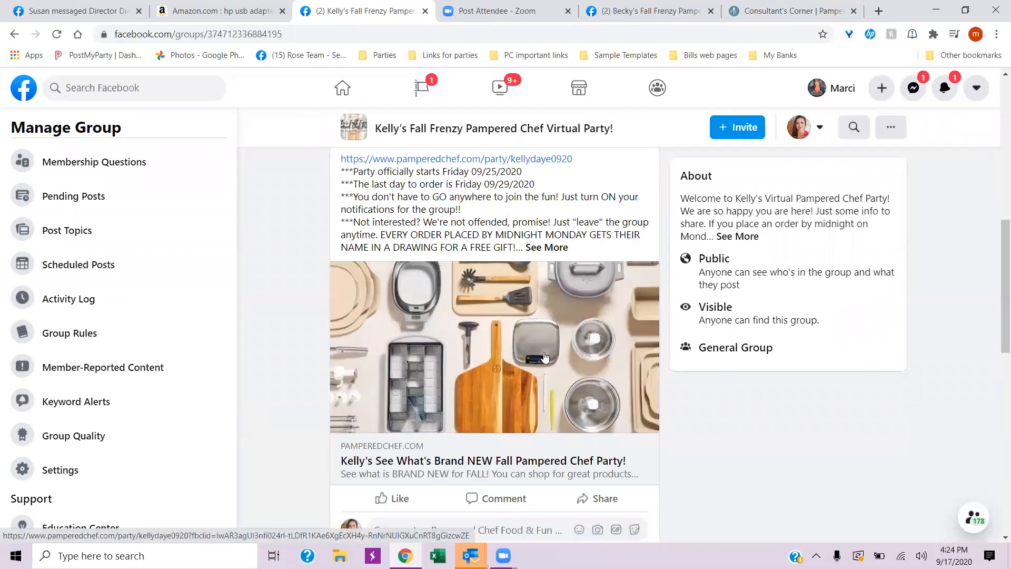
- Expand the announcement post to its full text and review it within the discussion
click(554, 253)
scroll(293, 270, up, 2)
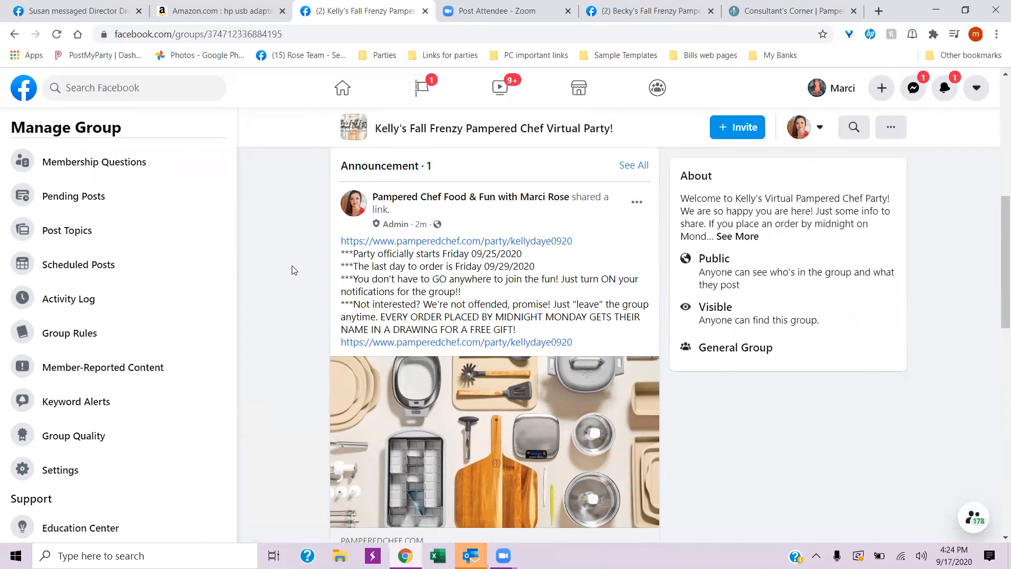
scroll(519, 447, up, 2)
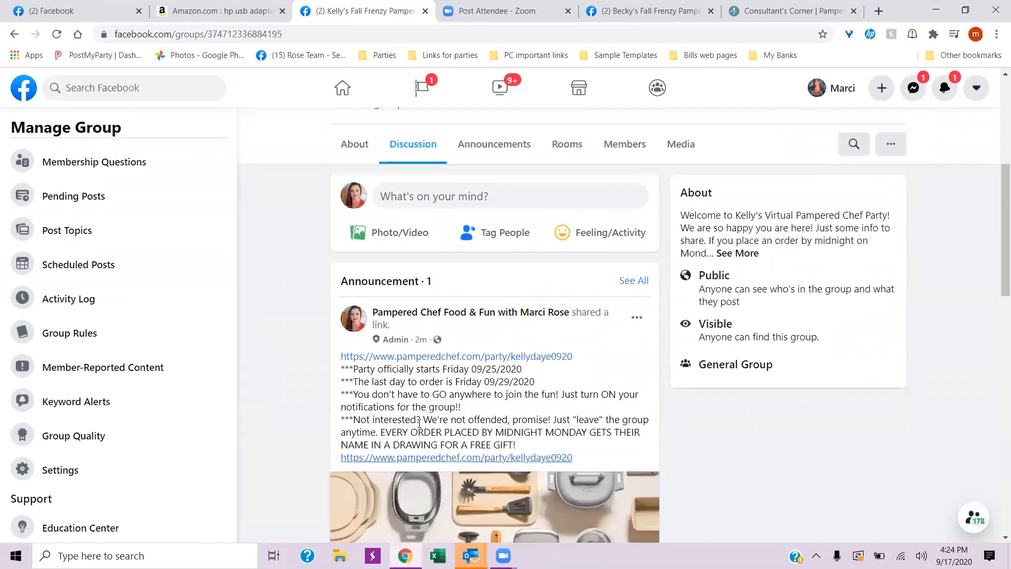
scroll(467, 372, down, 6)
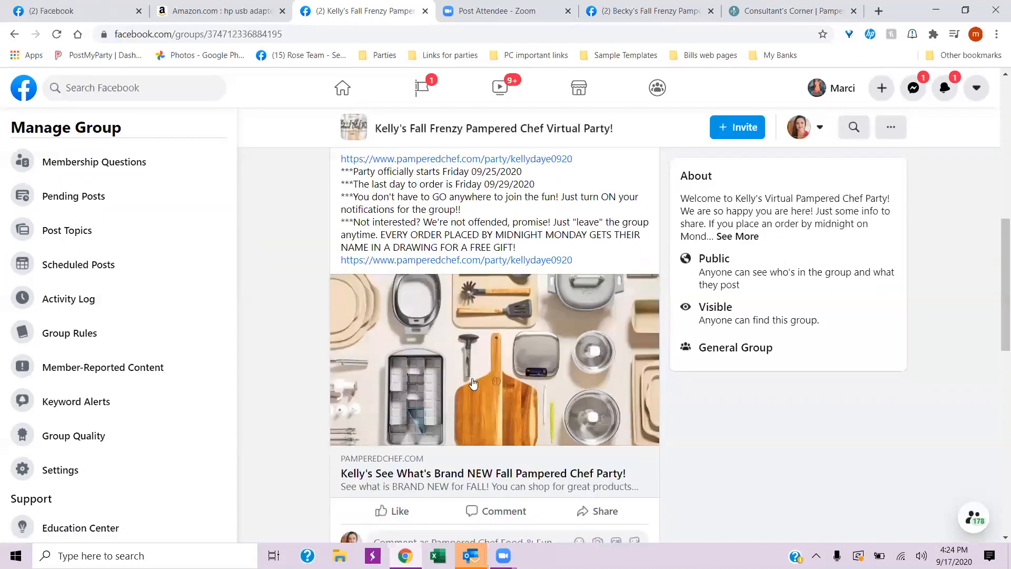
scroll(276, 358, up, 7)
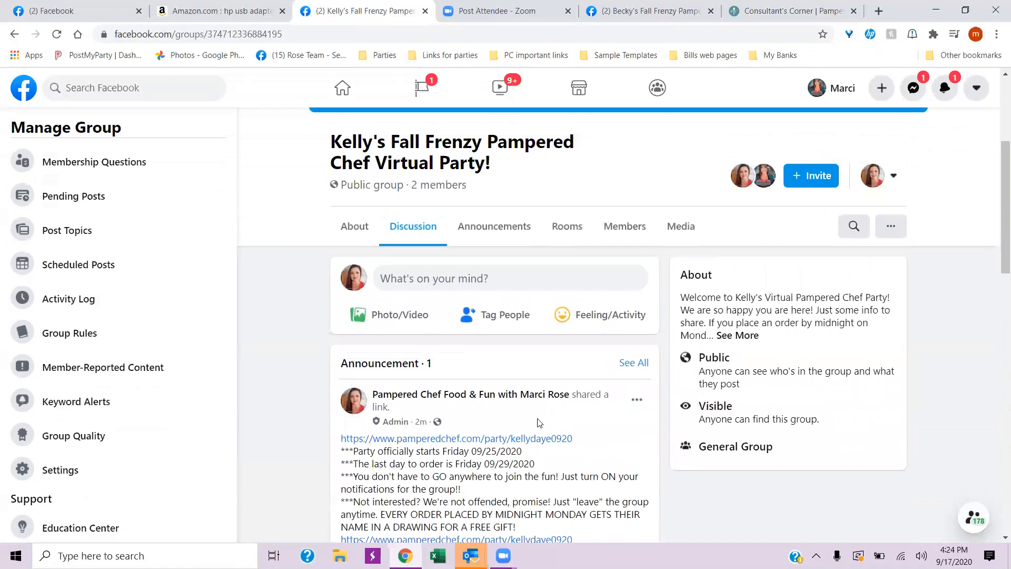
scroll(513, 437, down, 1)
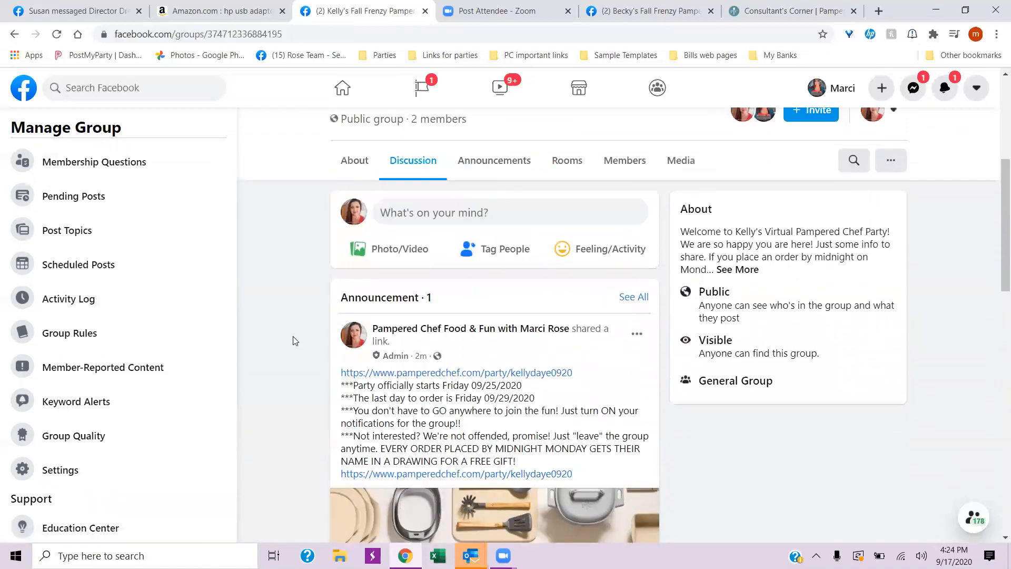
scroll(295, 340, up, 5)
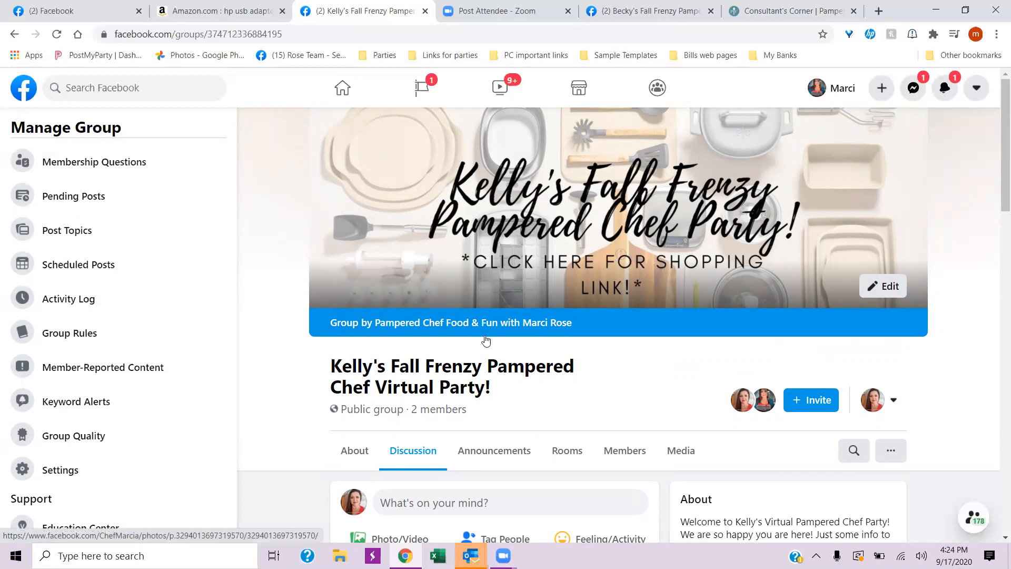
- Copy the party's shopping link from the first line of the announcement post
scroll(474, 348, down, 5)
drag(333, 401, 581, 399)
key(ctrl+c)
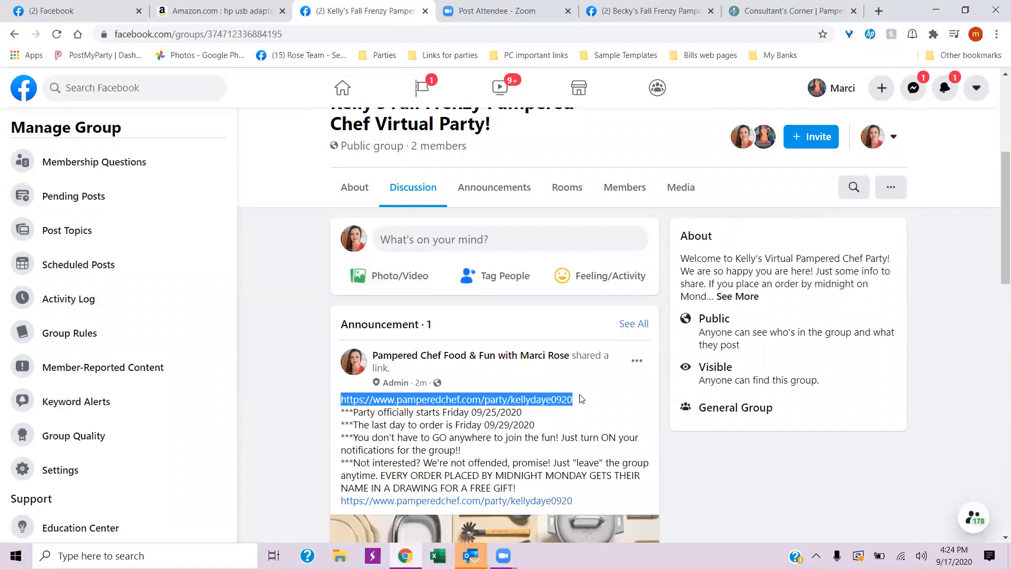
right_click(540, 396)
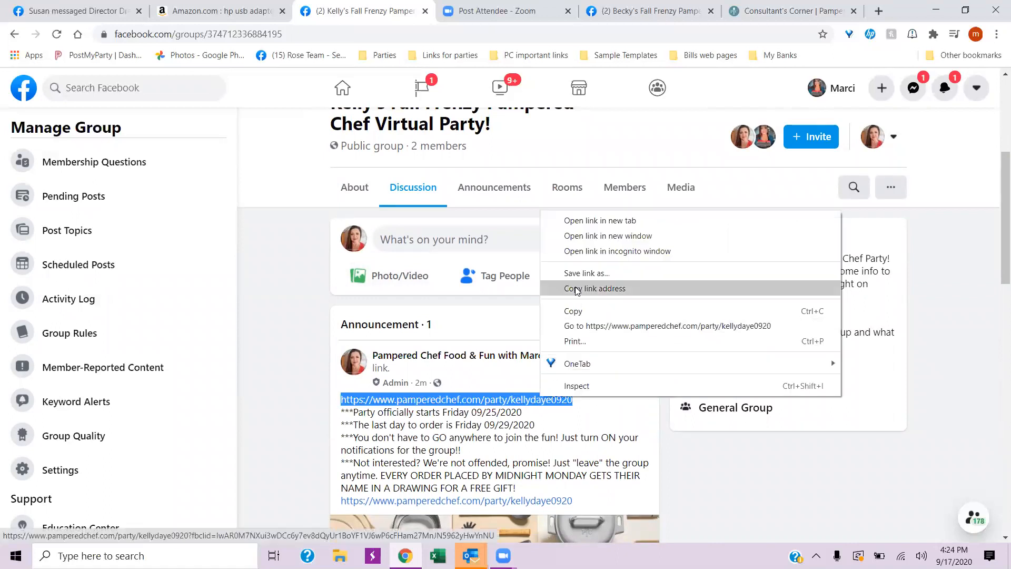
click(579, 310)
- Open the group's cover photo and post the copied shopping link as a comment on it
scroll(287, 344, up, 5)
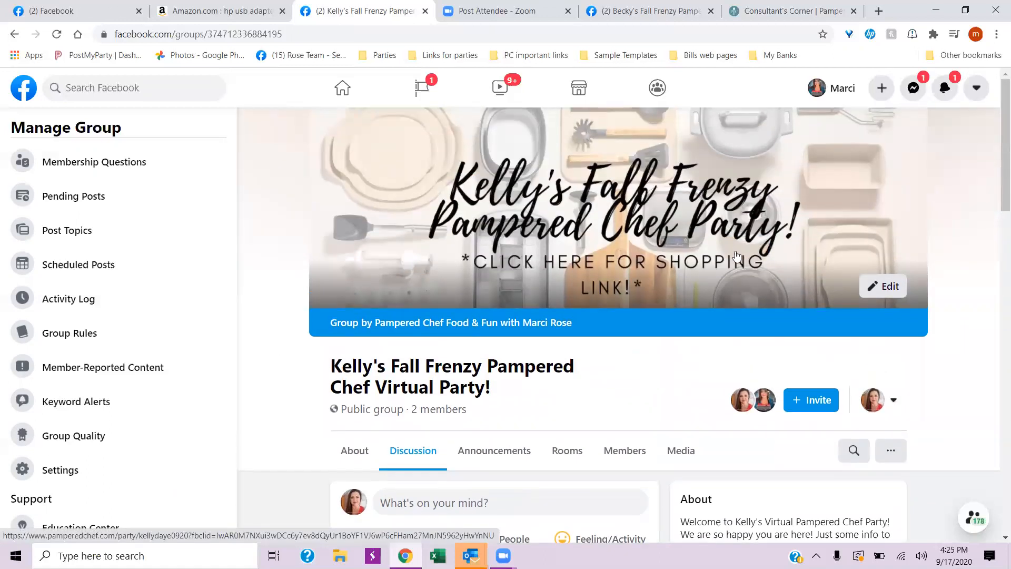
click(611, 258)
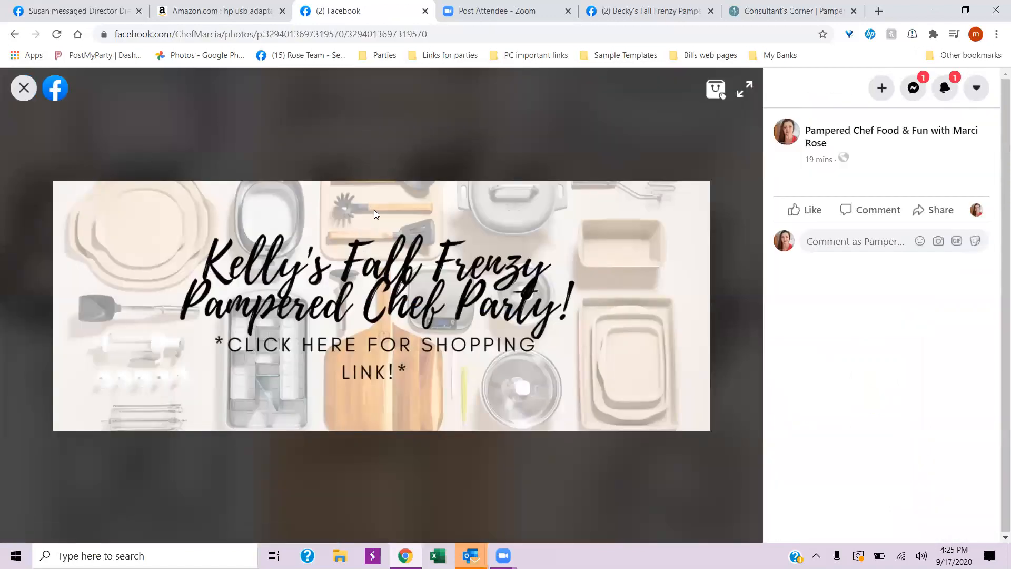
click(873, 212)
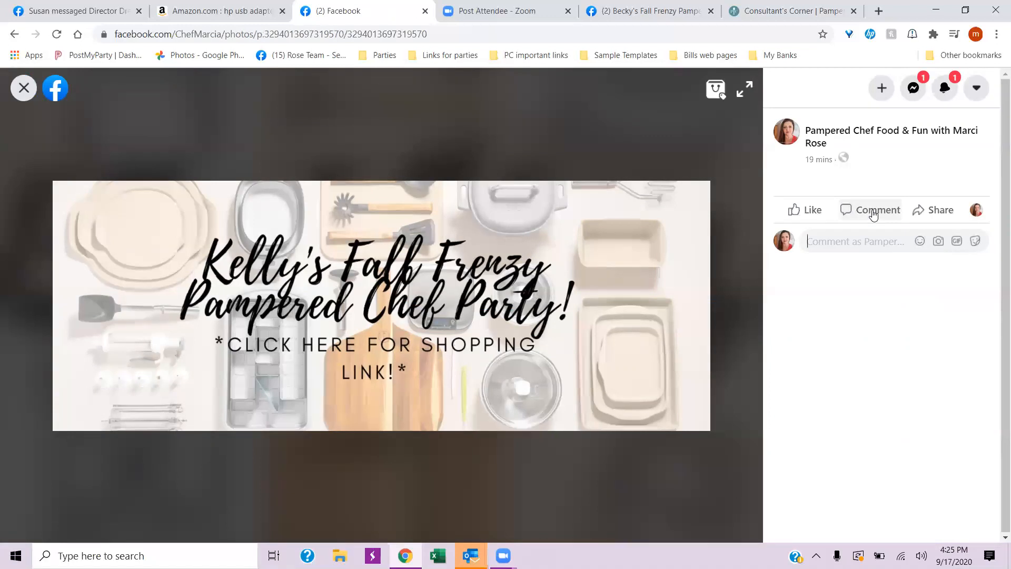
right_click(820, 243)
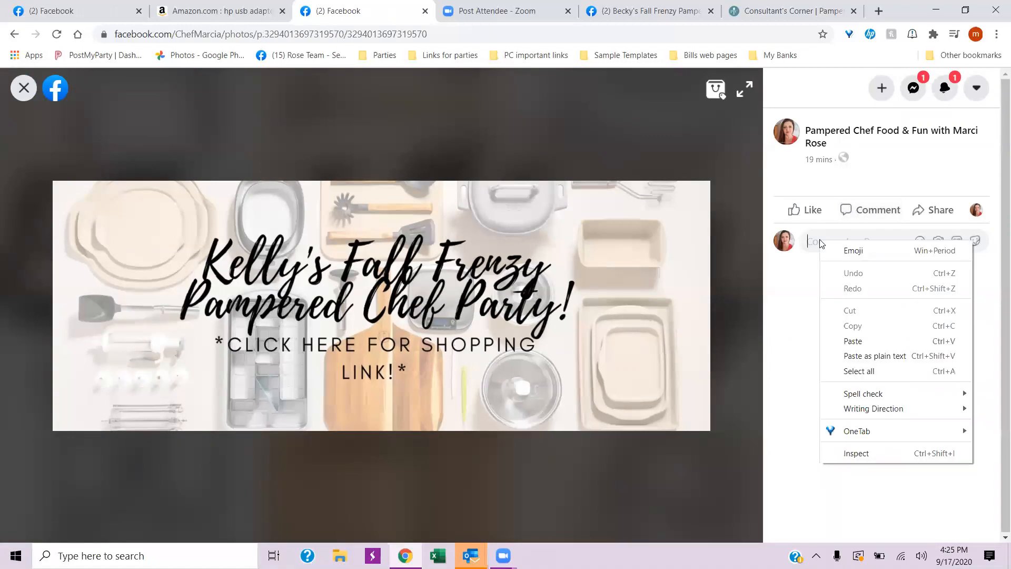
click(856, 342)
key(Return)
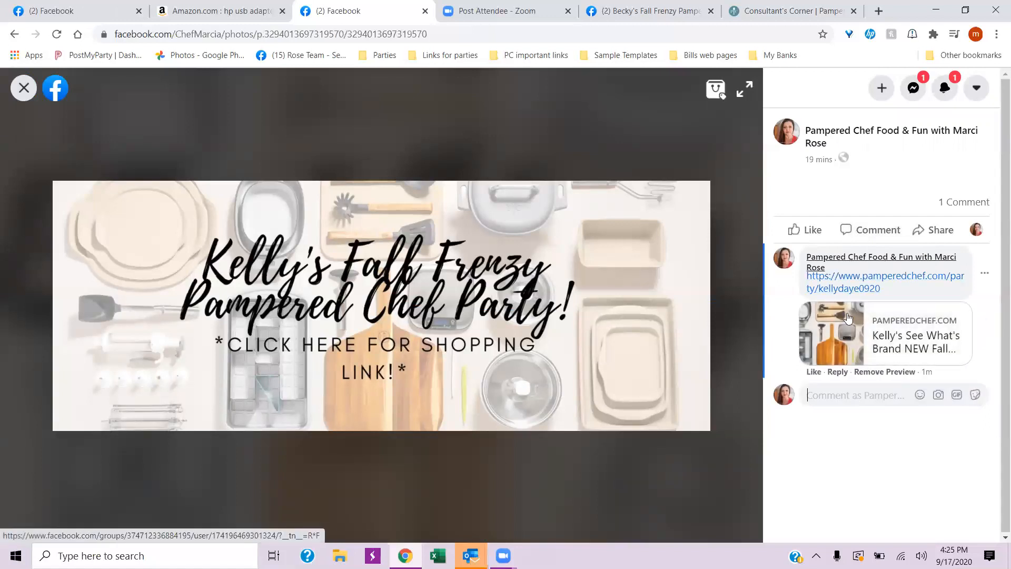
- Return to the group page and reopen the cover photo to check its shopping-link comment, closing the photo again
click(23, 88)
click(590, 261)
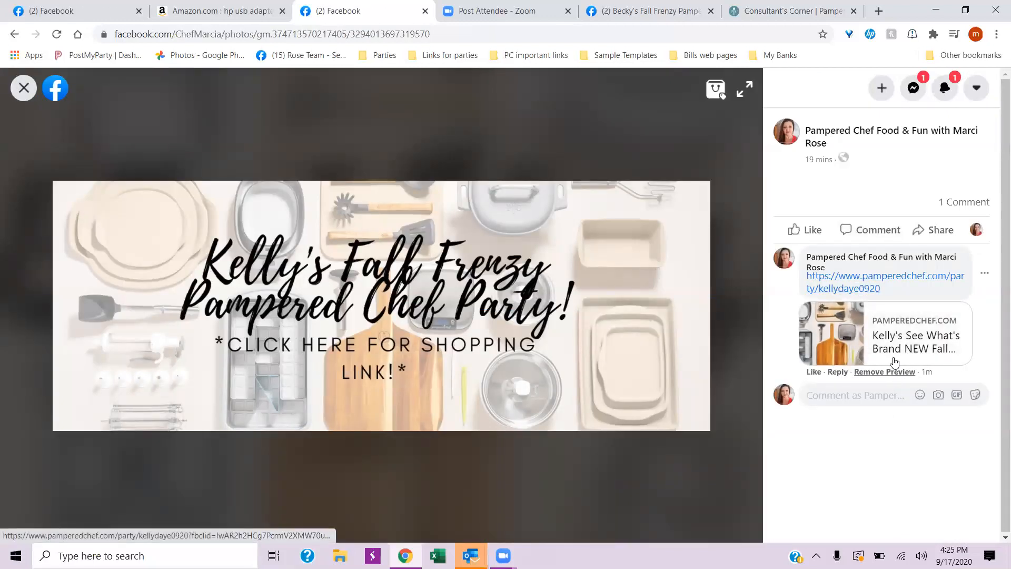
click(37, 87)
- Review the group page from the cover photo down through the announcement post's dates, shopping links and link preview
scroll(567, 365, down, 12)
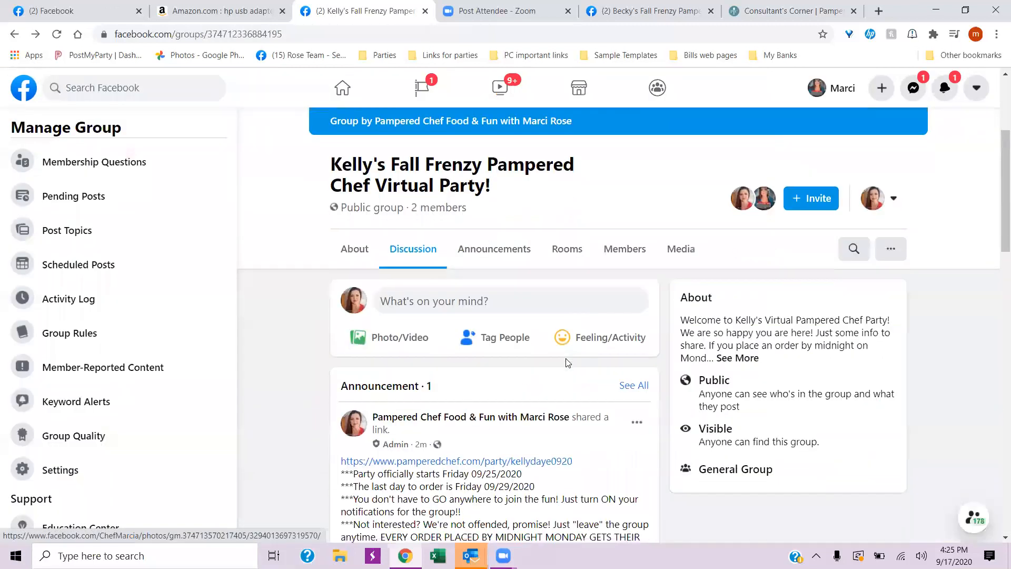
scroll(569, 368, up, 12)
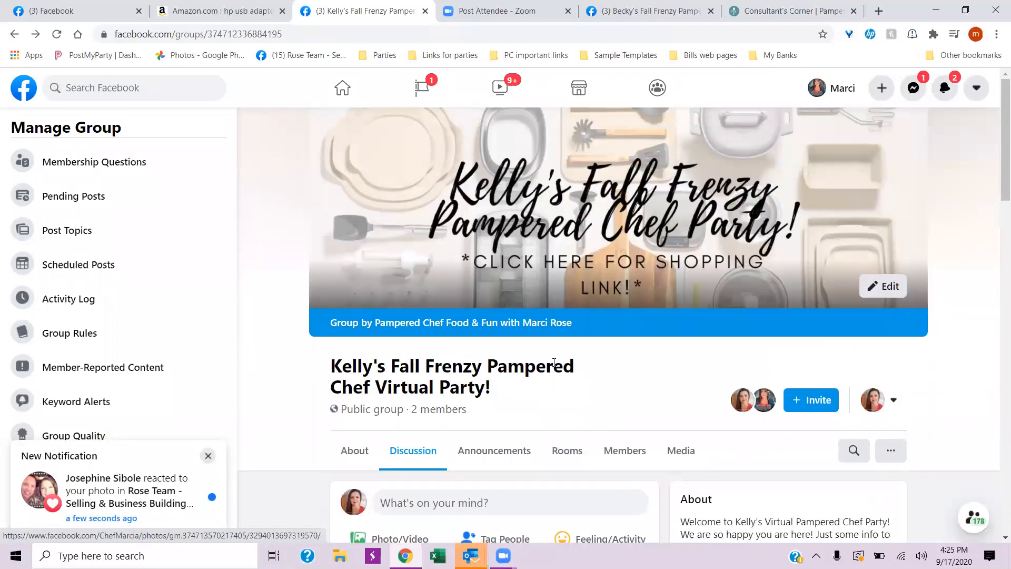
scroll(300, 458, down, 5)
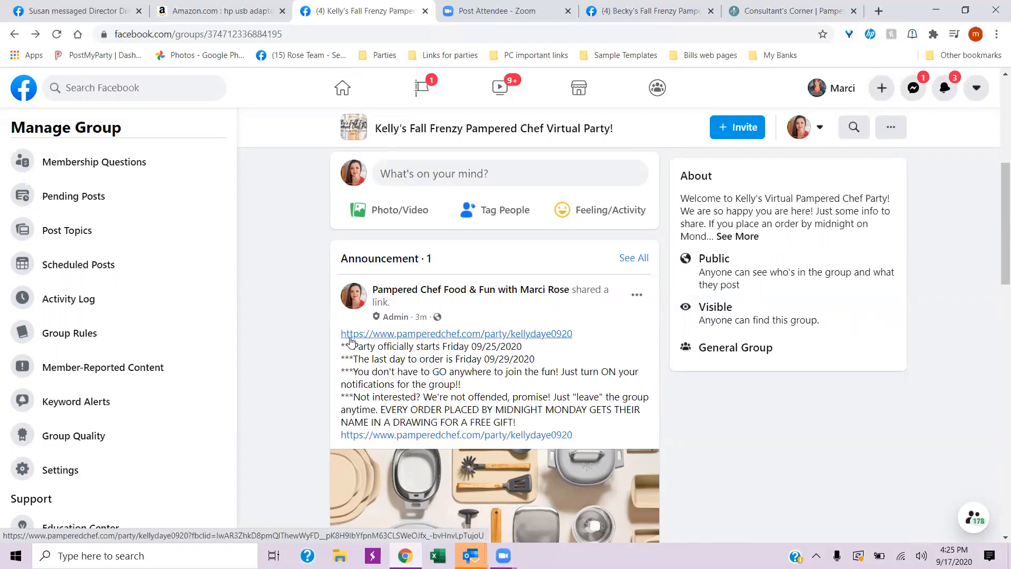
scroll(519, 346, down, 3)
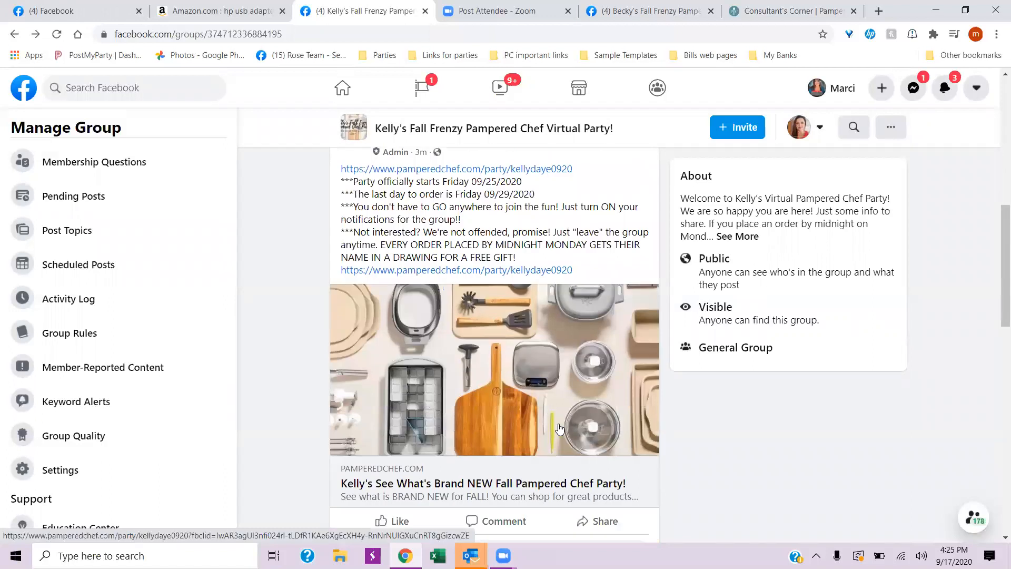
scroll(548, 421, up, 10)
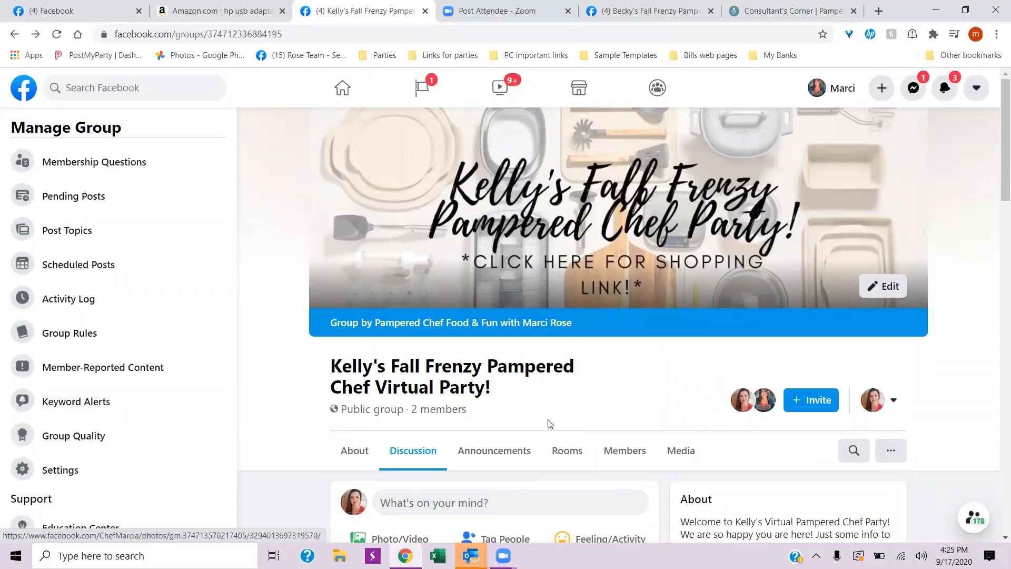
scroll(550, 423, down, 12)
scroll(602, 389, up, 5)
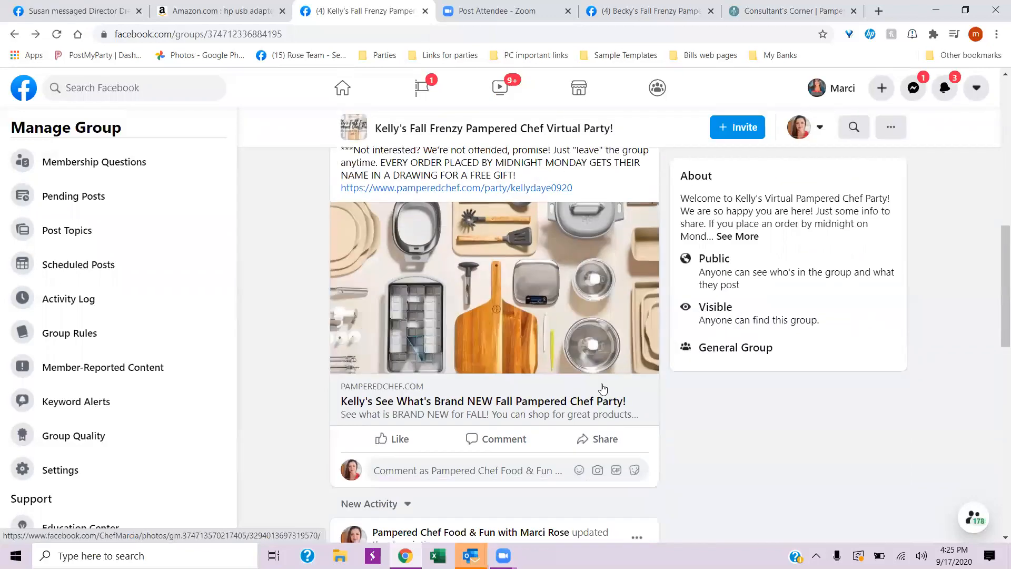
scroll(603, 389, up, 10)
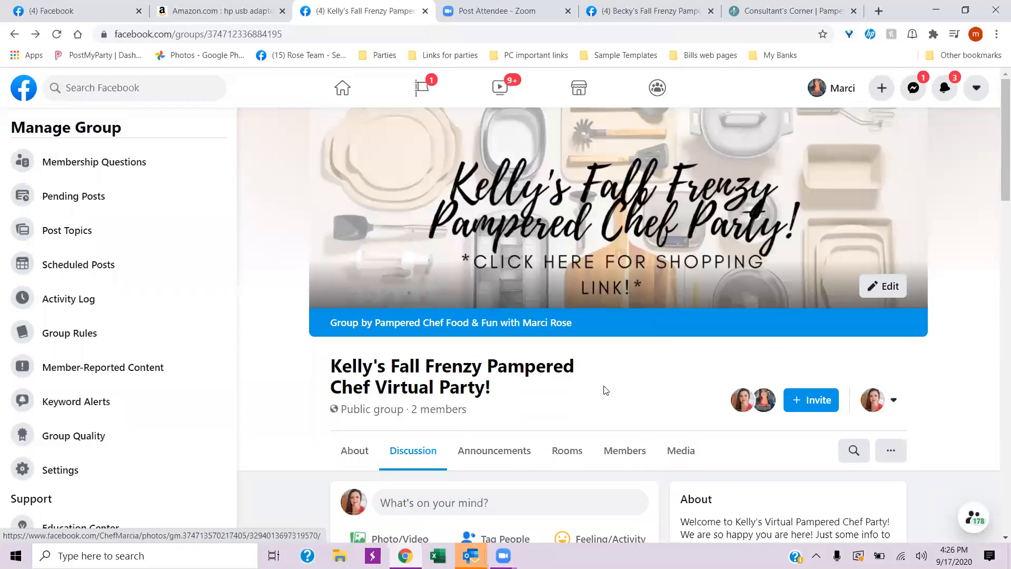
scroll(606, 390, down, 15)
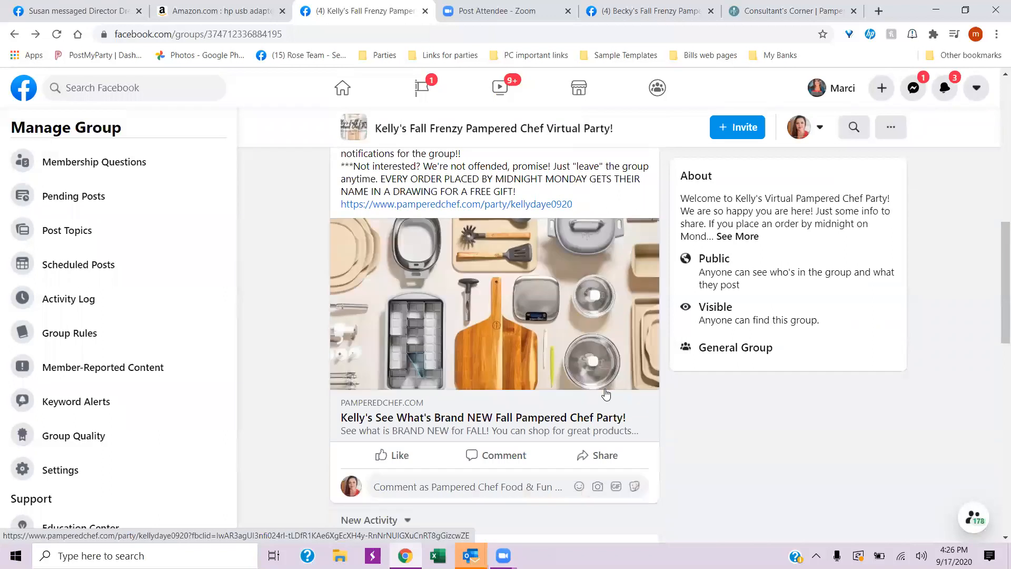
scroll(606, 394, up, 13)
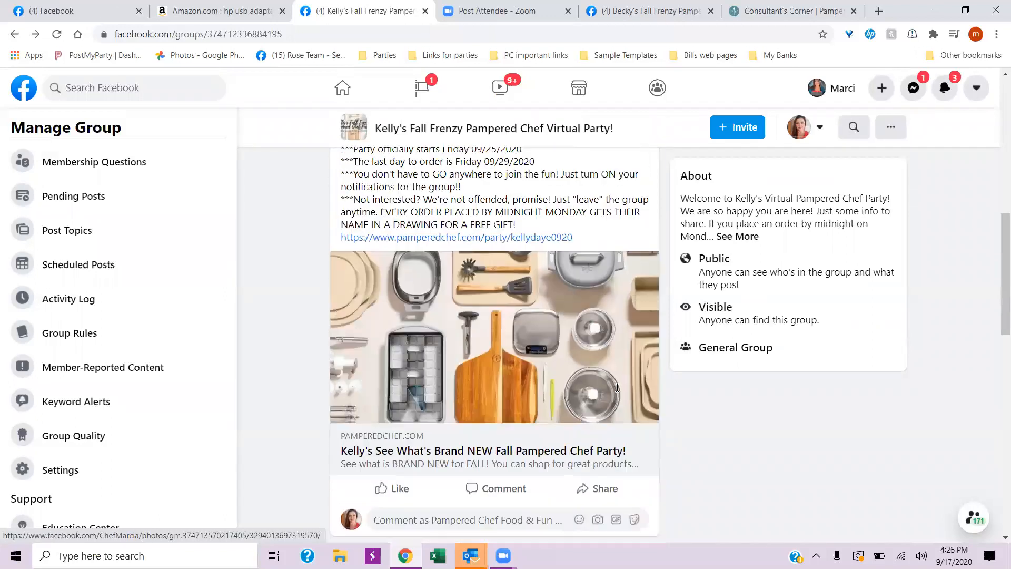
scroll(621, 388, up, 4)
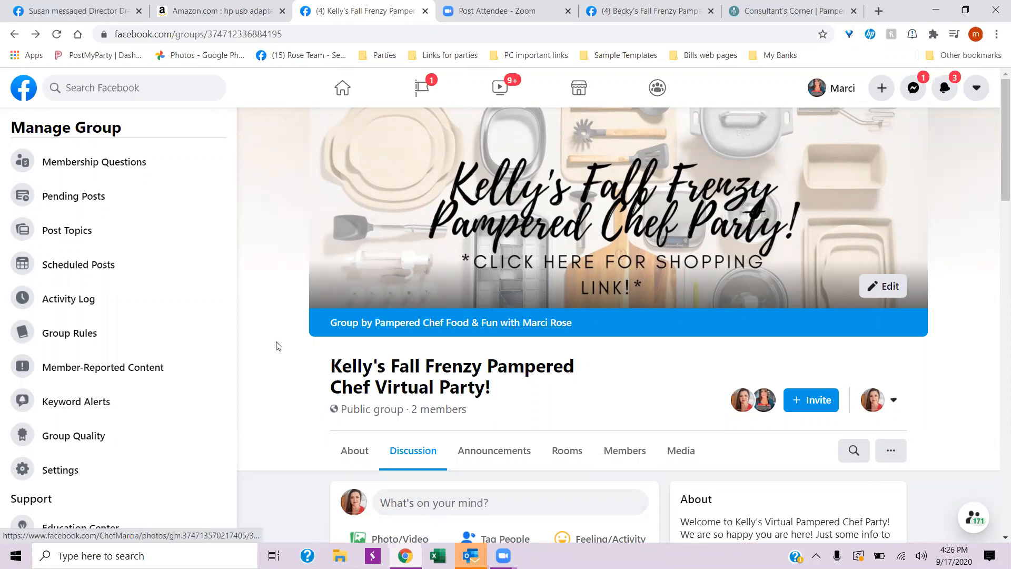
- Look through the whole Discussion feed down to the group-creation post, return to the cover photo and dismiss the notification pop-up
scroll(264, 345, down, 5)
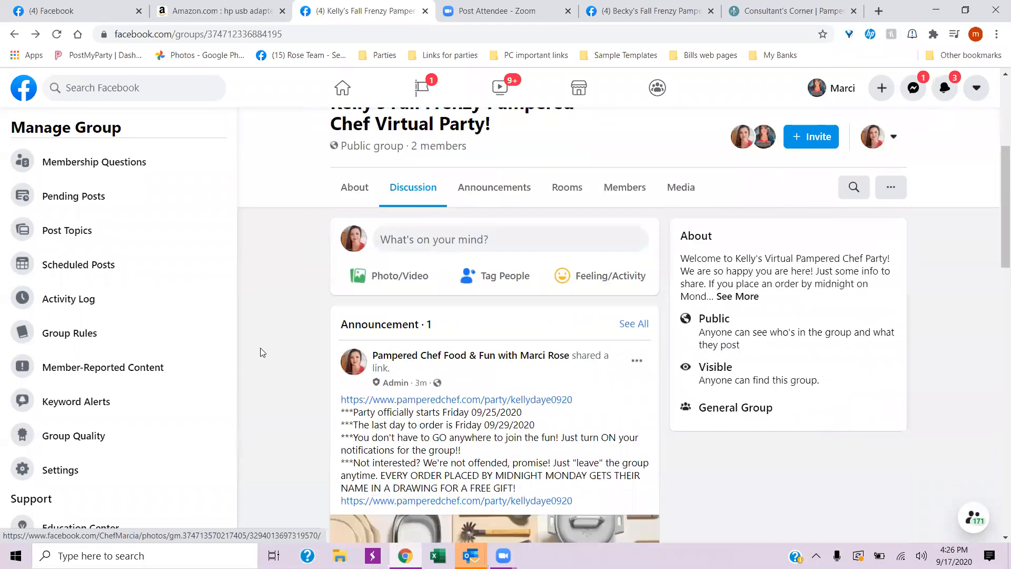
scroll(262, 351, down, 15)
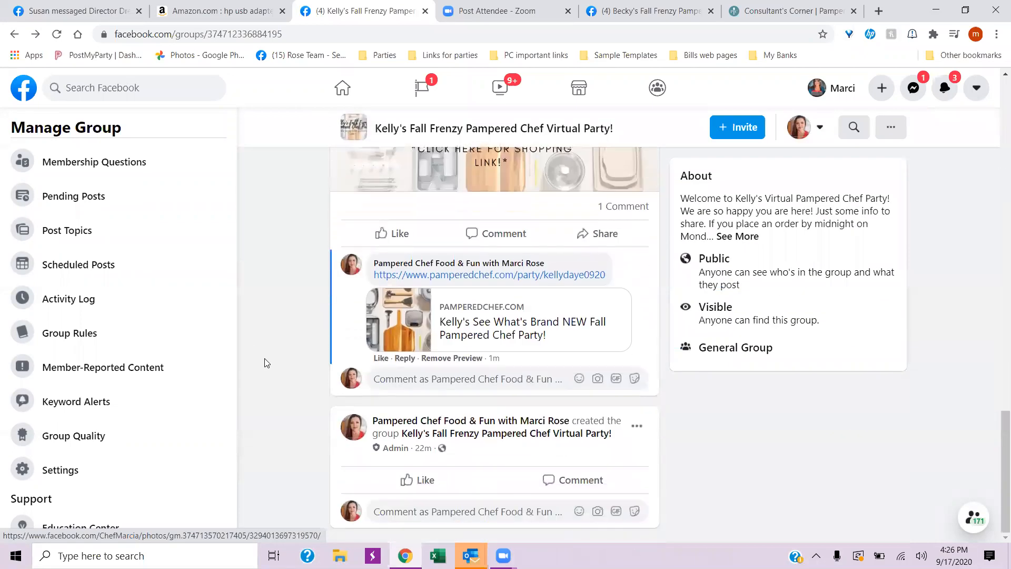
scroll(266, 363, up, 20)
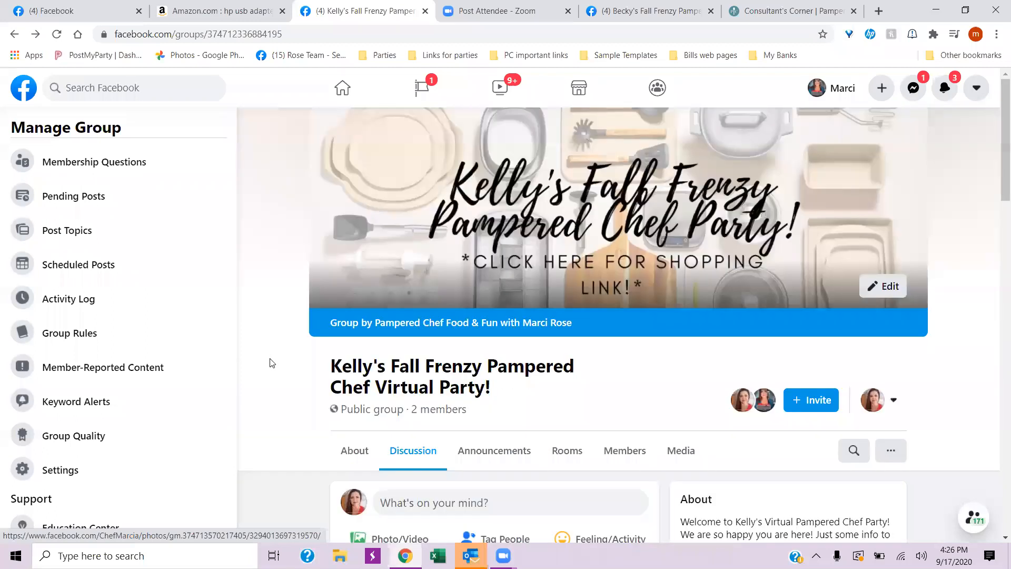
scroll(272, 362, down, 5)
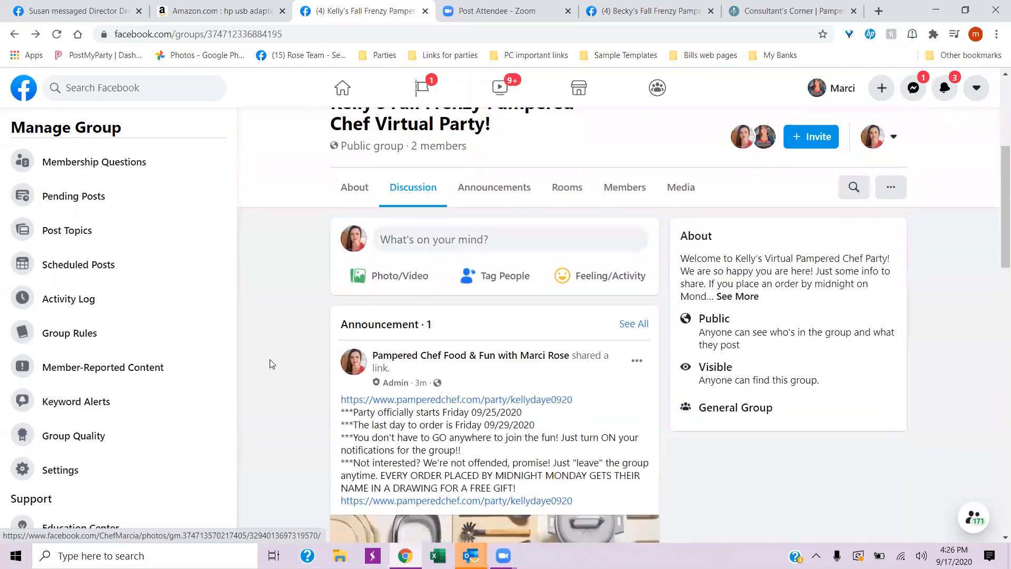
scroll(270, 364, up, 5)
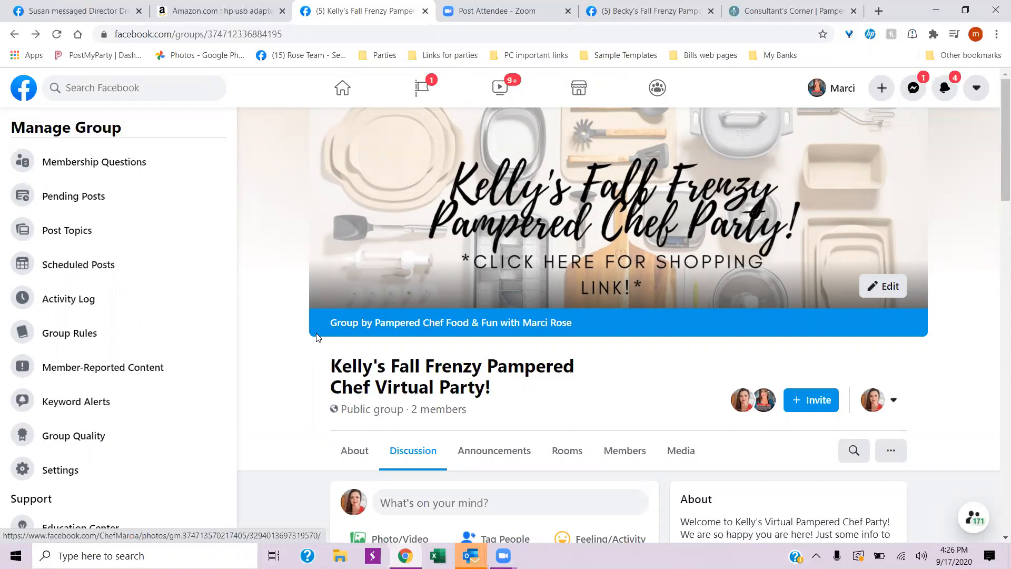
scroll(285, 393, down, 15)
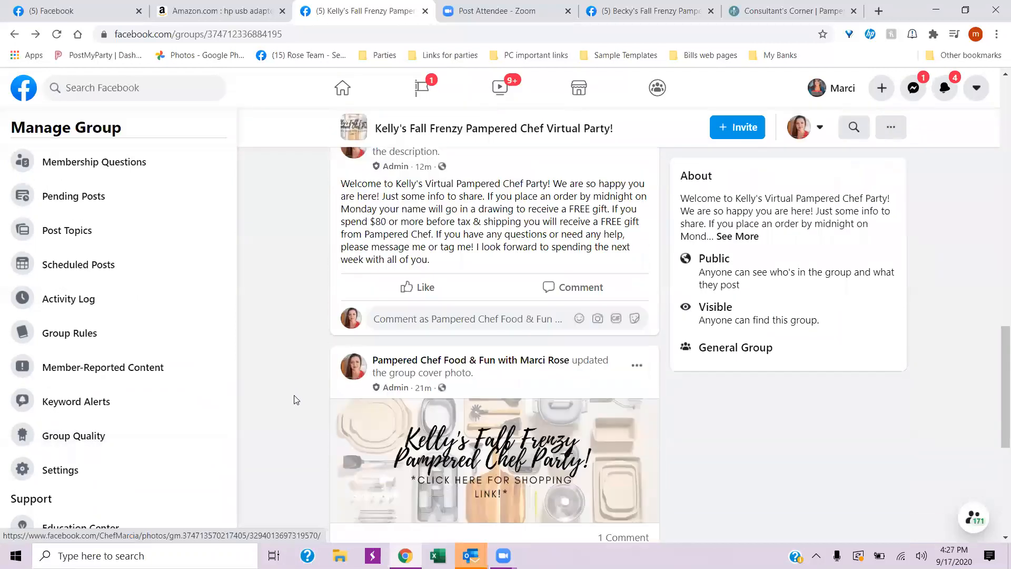
scroll(297, 401, up, 15)
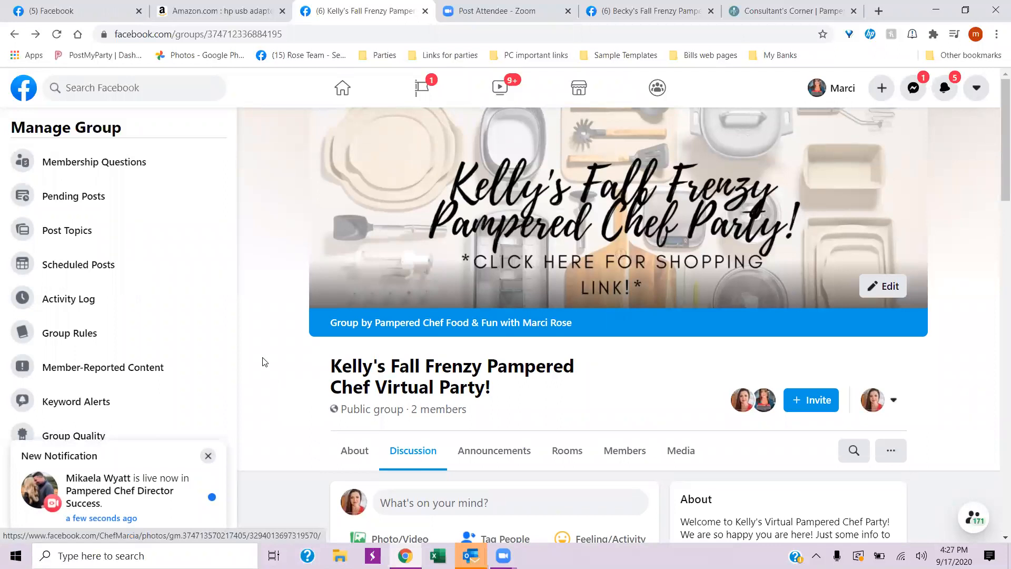
click(208, 455)
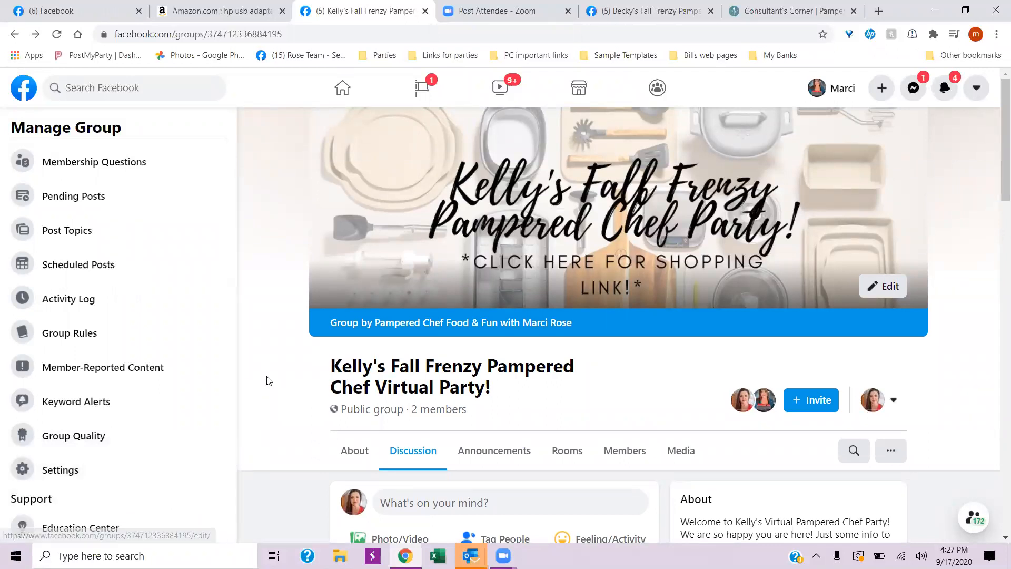